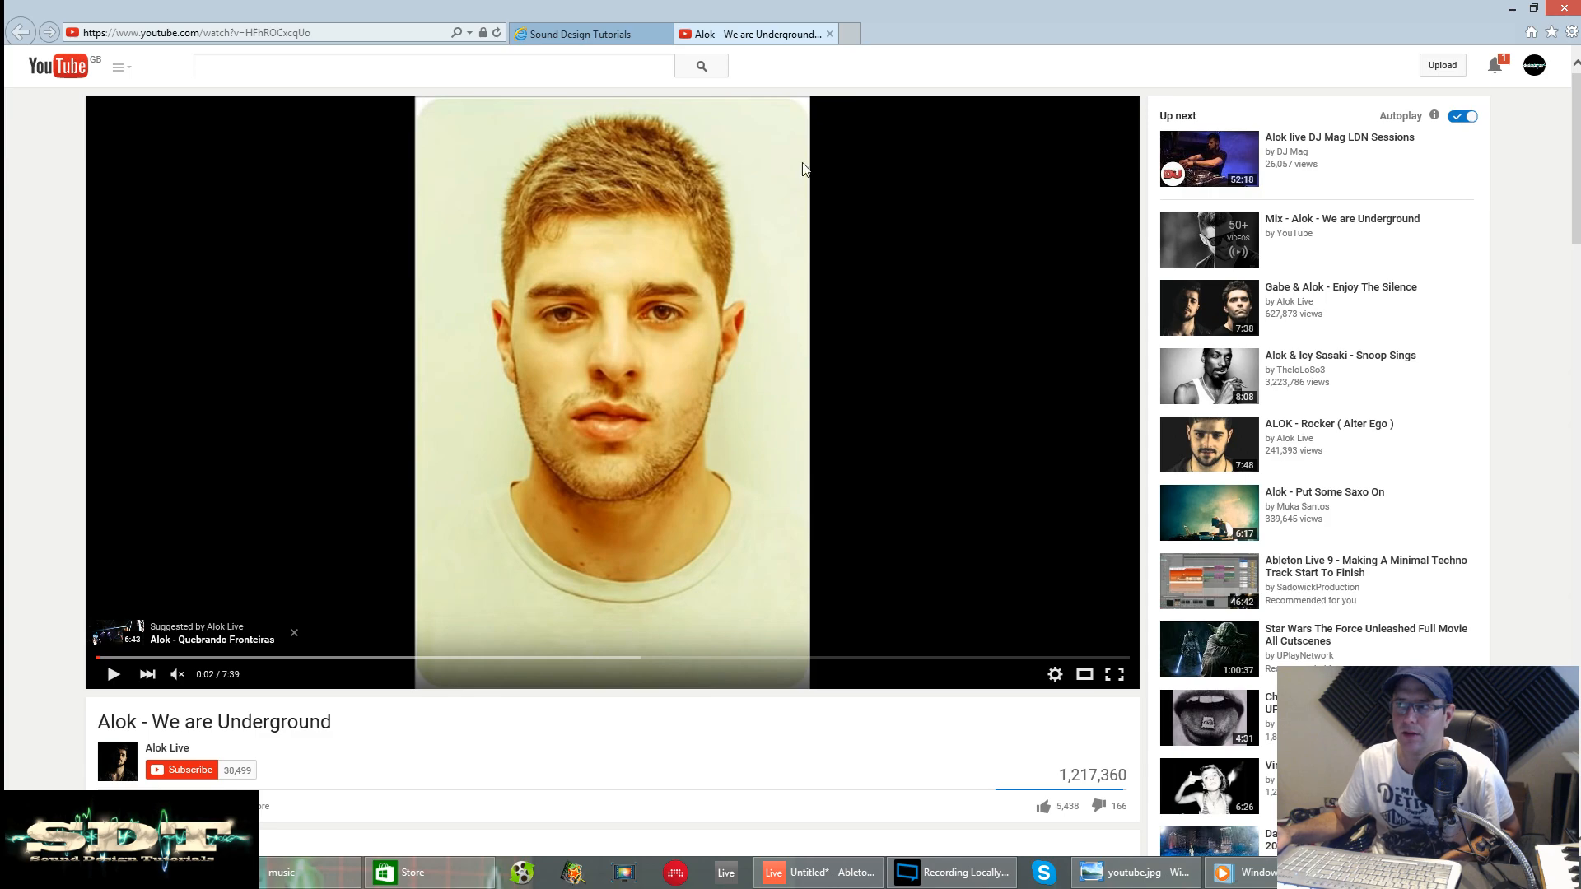
# Step: Switch to Ableton Live, listen to the loop from bar 57 and solo the 10 Sylenth1 track to audition the bass
pyautogui.hotkey('alt', 'Tab')
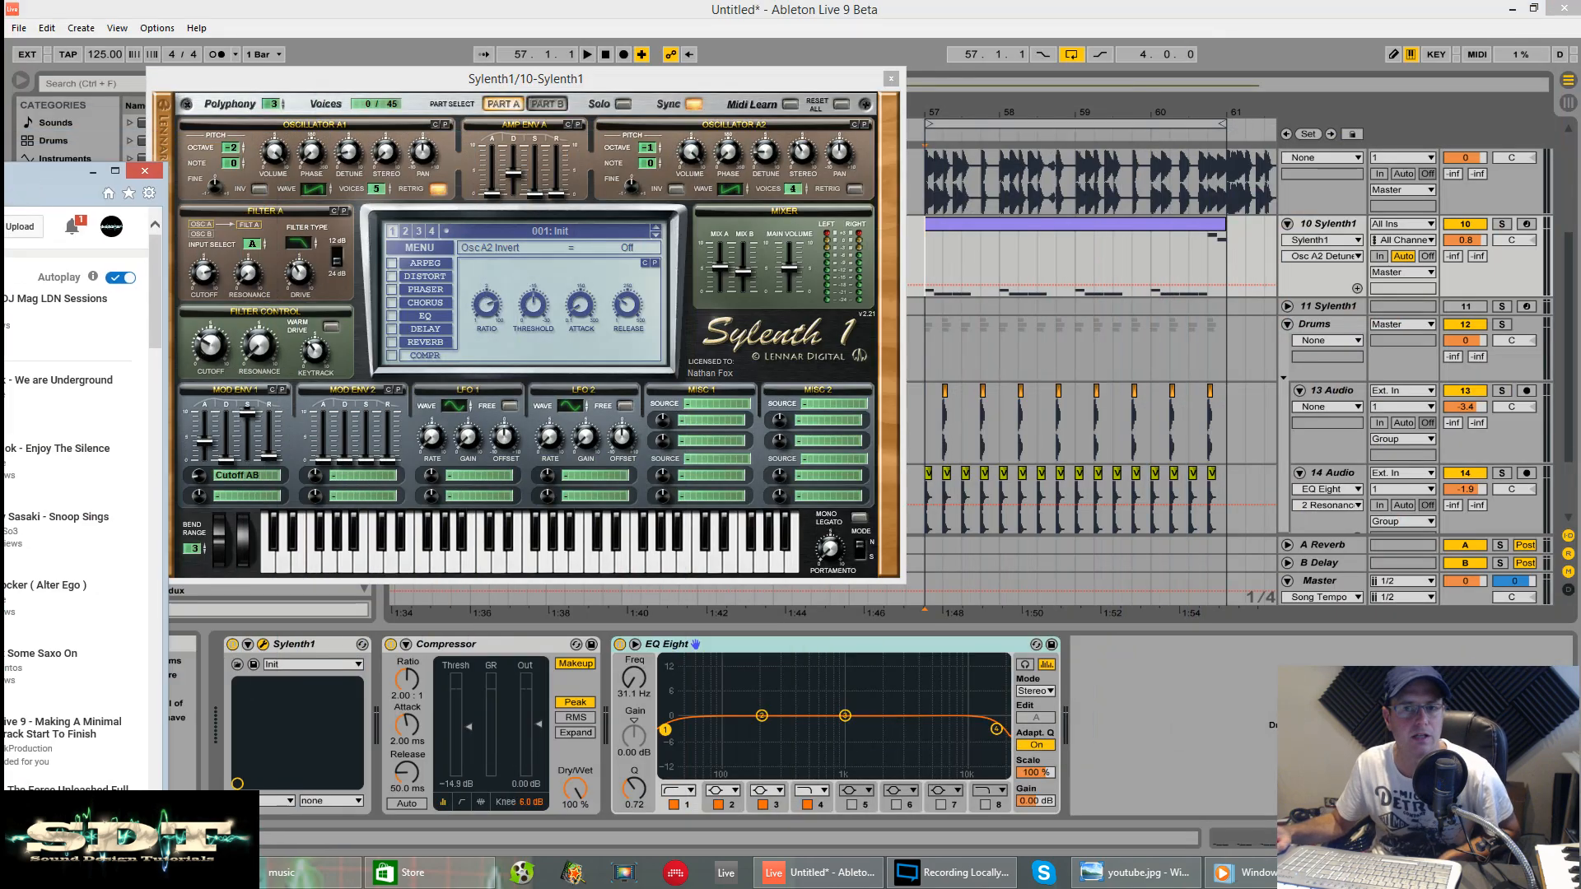
pyautogui.click(926, 261)
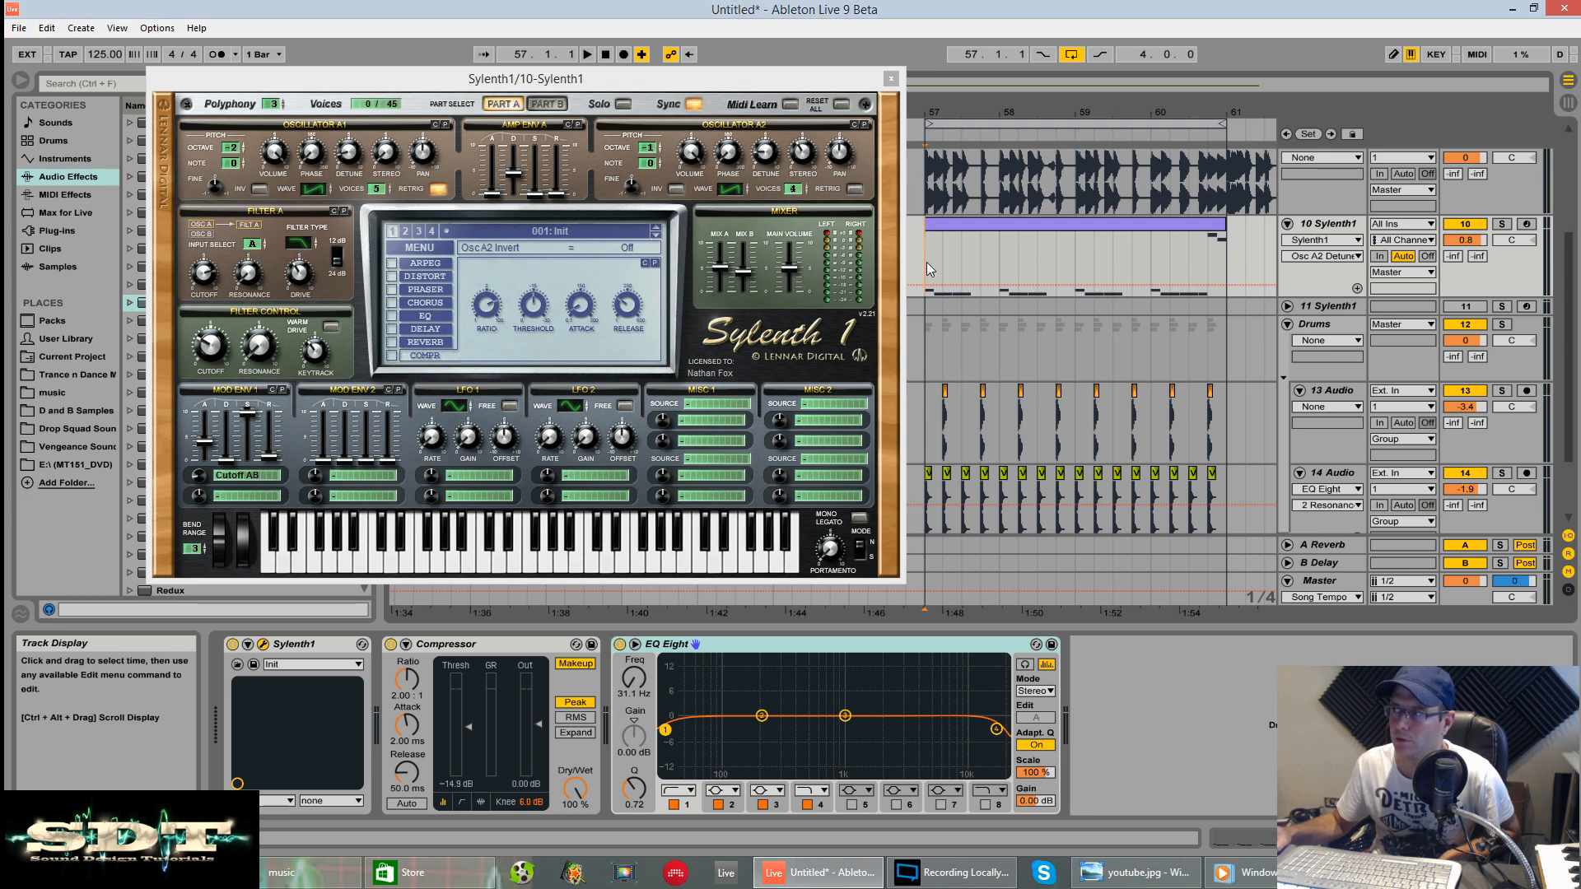
pyautogui.press('space')
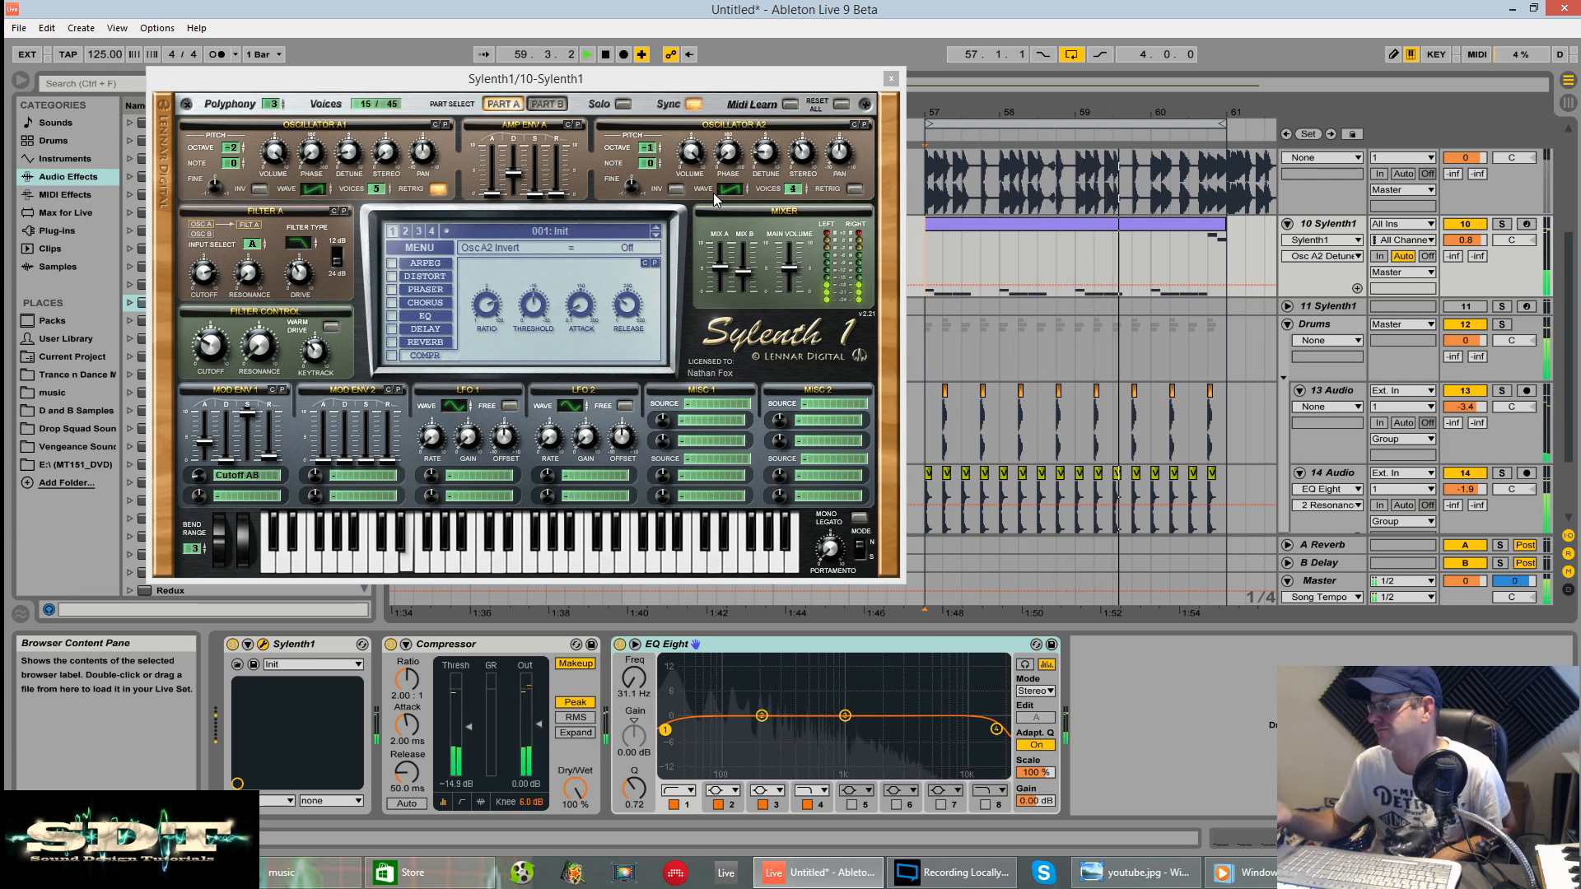
pyautogui.click(1502, 224)
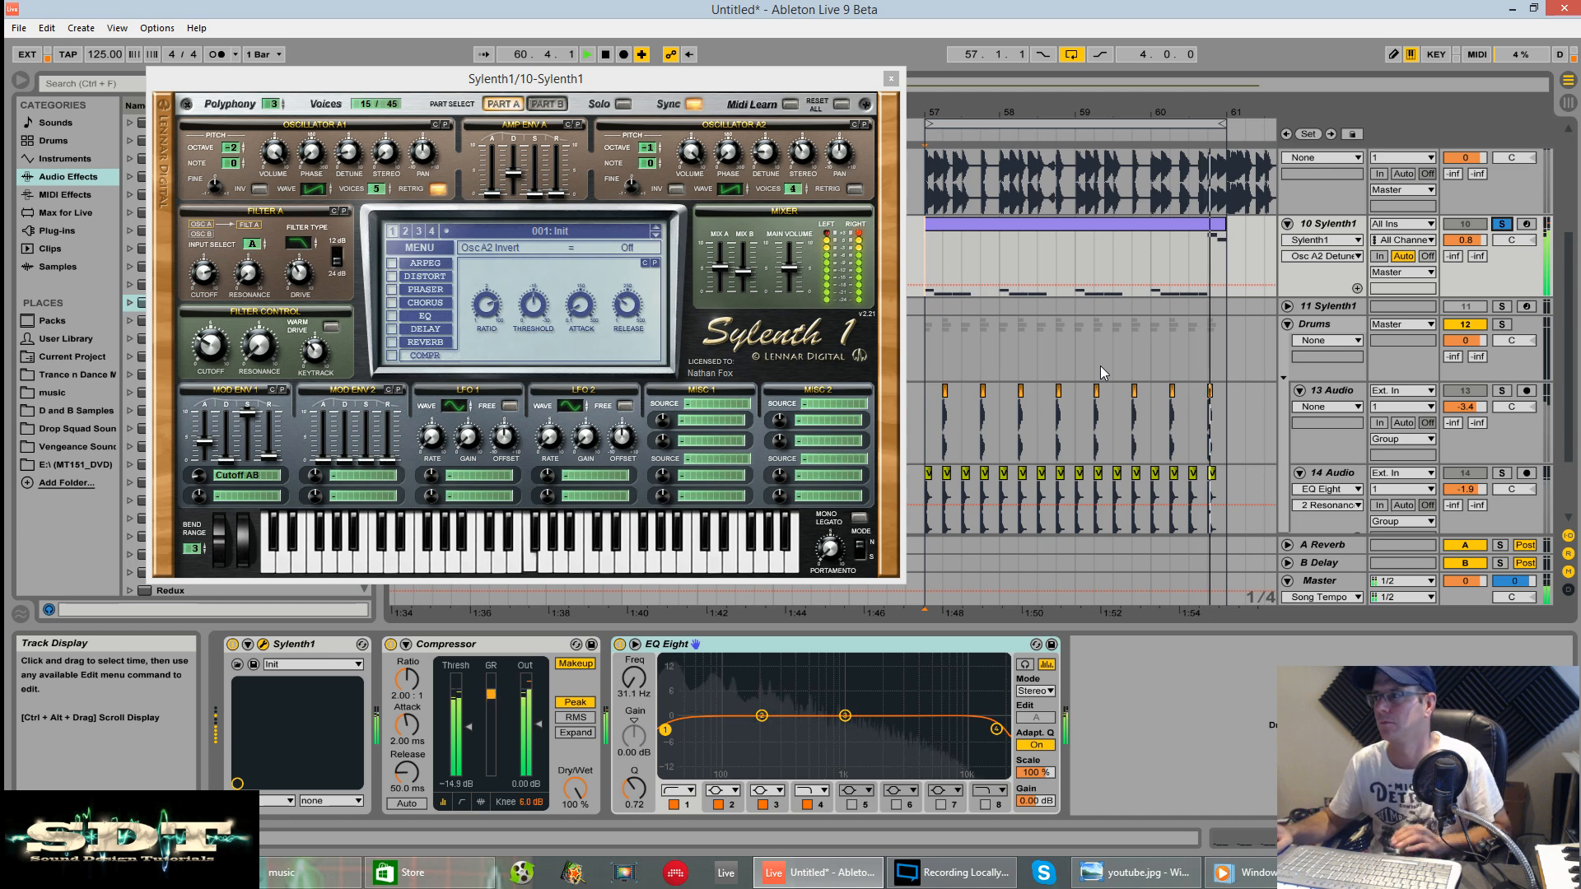
pyautogui.press('space')
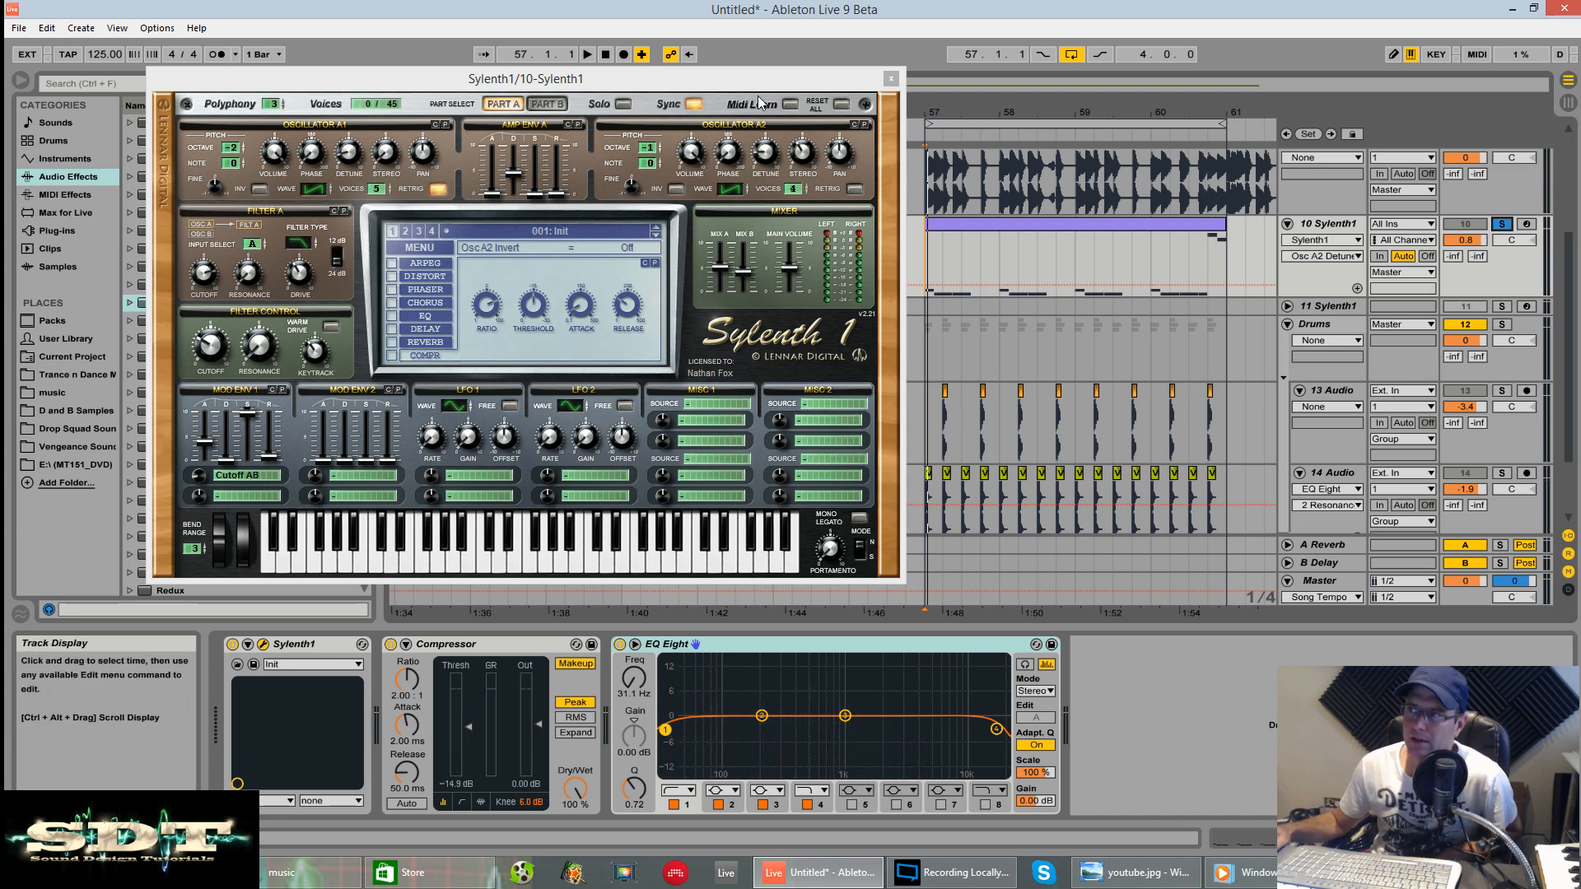
pyautogui.moveTo(757, 85); pyautogui.dragTo(777, 84)
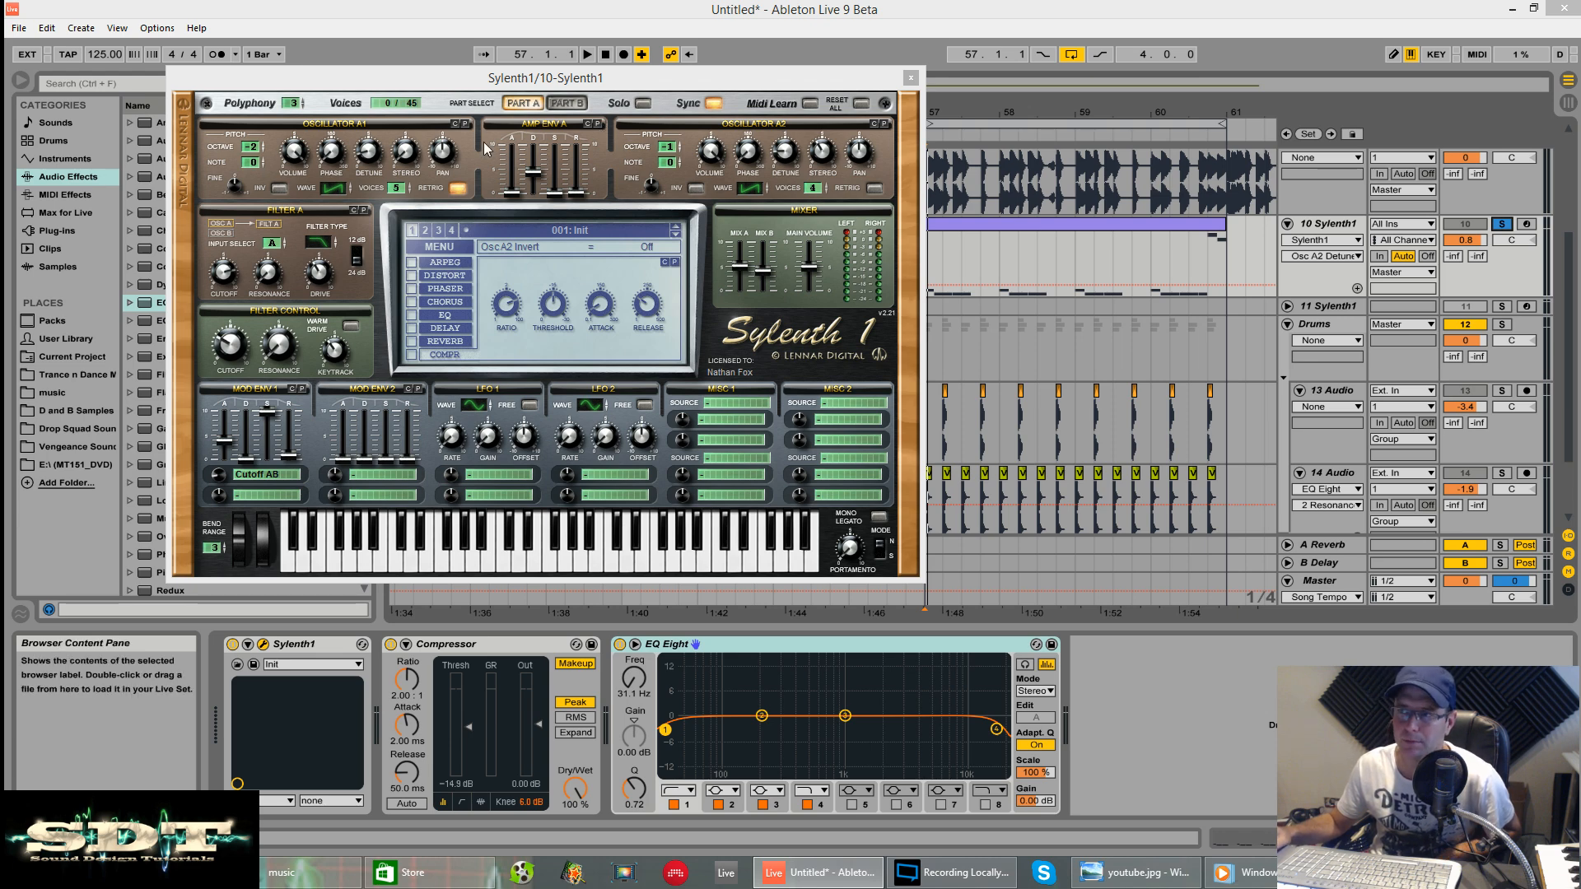
pyautogui.press('space')
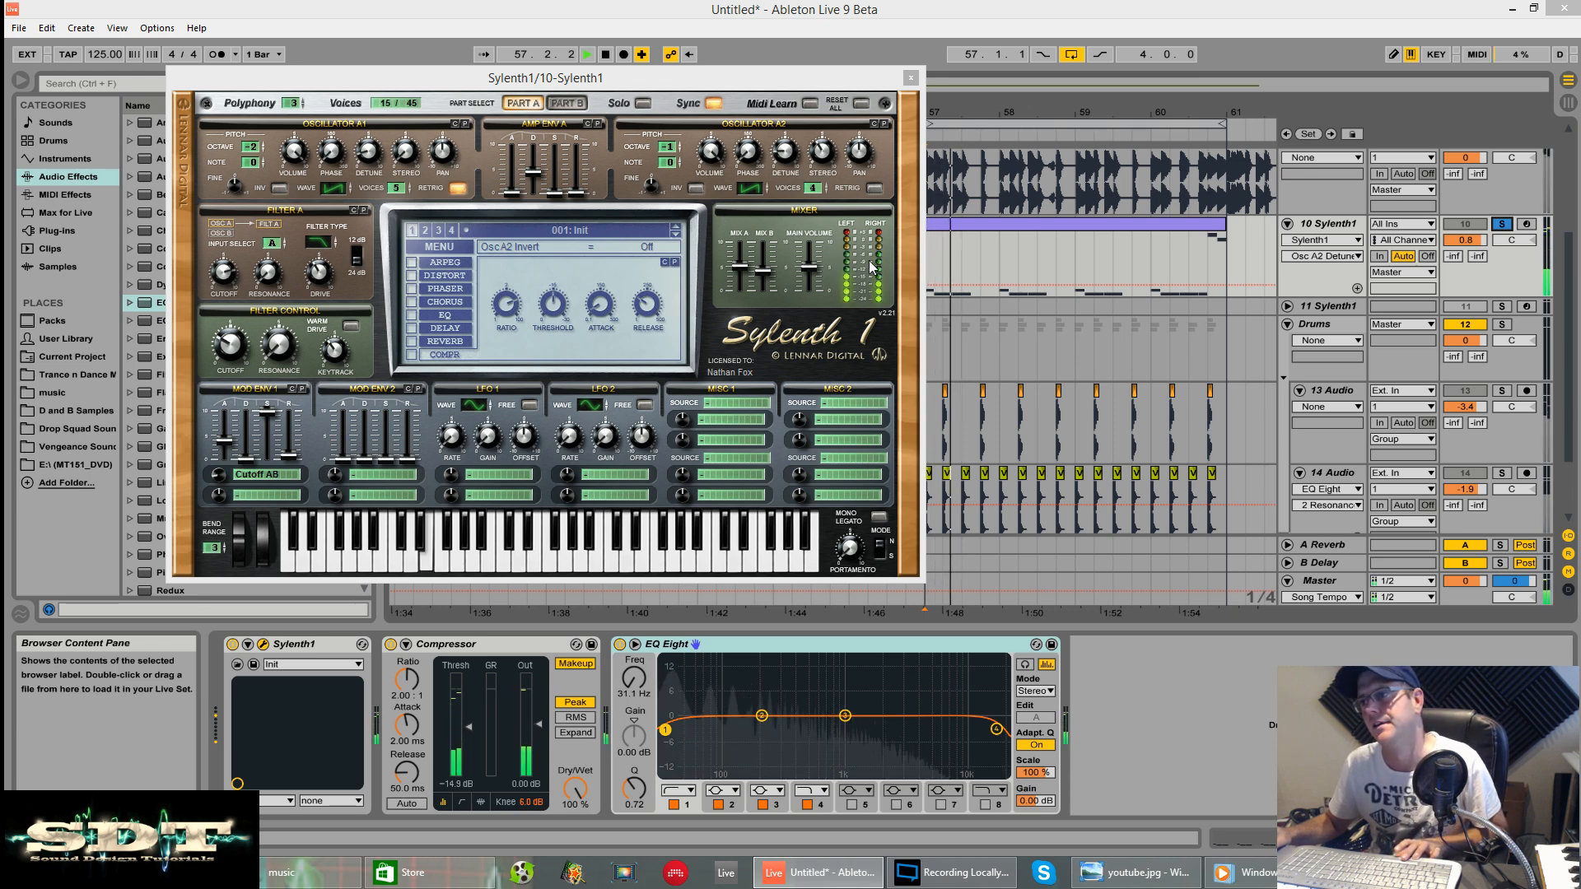
# Step: Initialize the Sylenth1 preset, then set Amp Env A sustain to 0.00 and decay to about 3.85
pyautogui.click(458, 247)
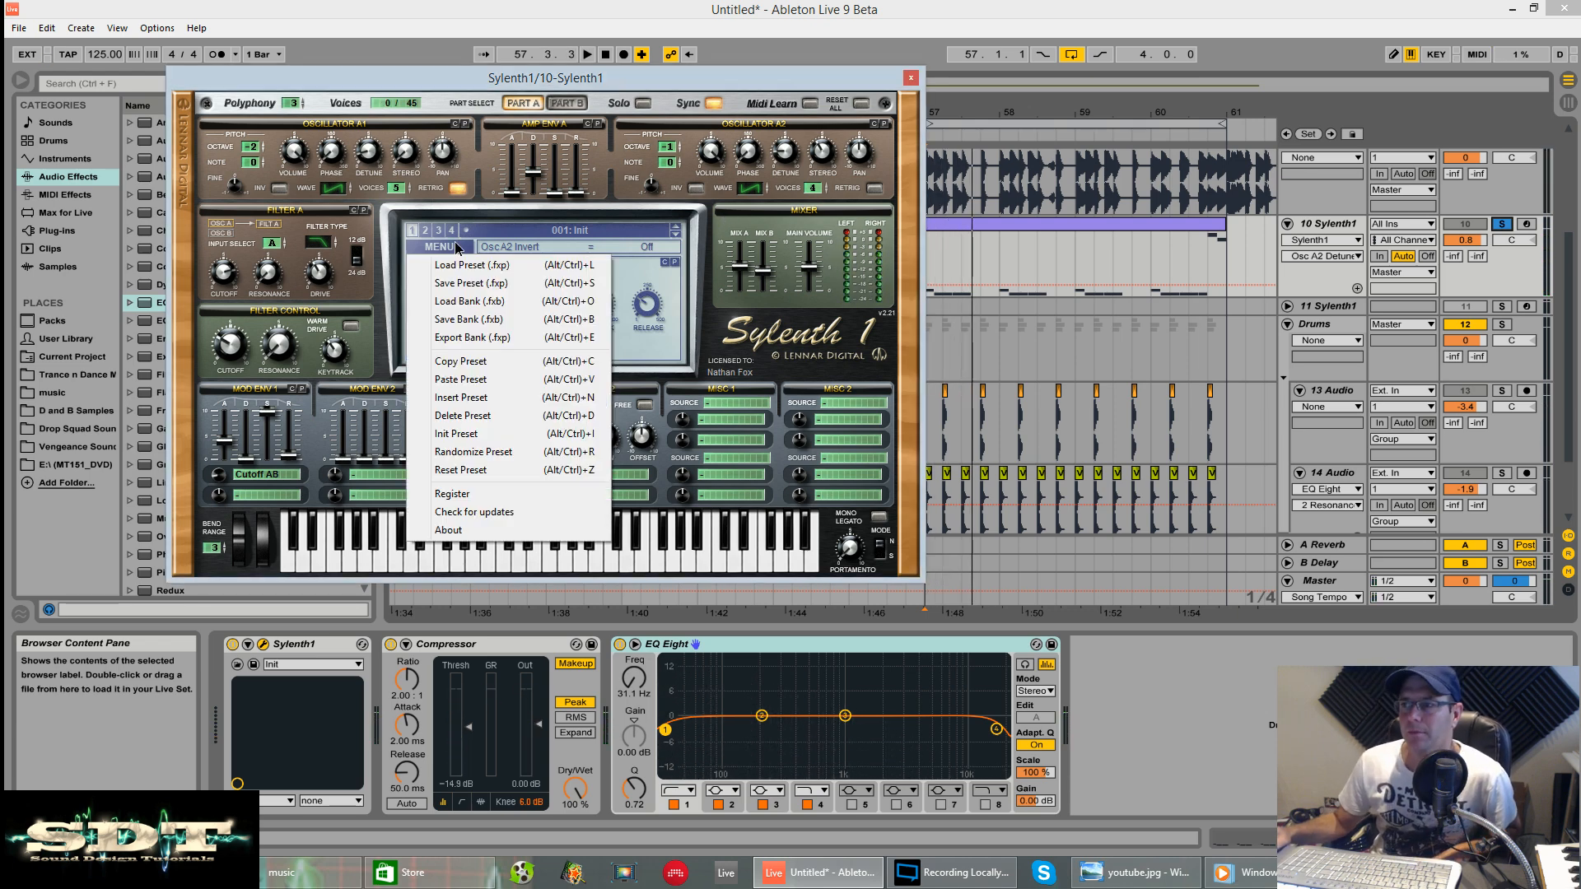
pyautogui.click(457, 434)
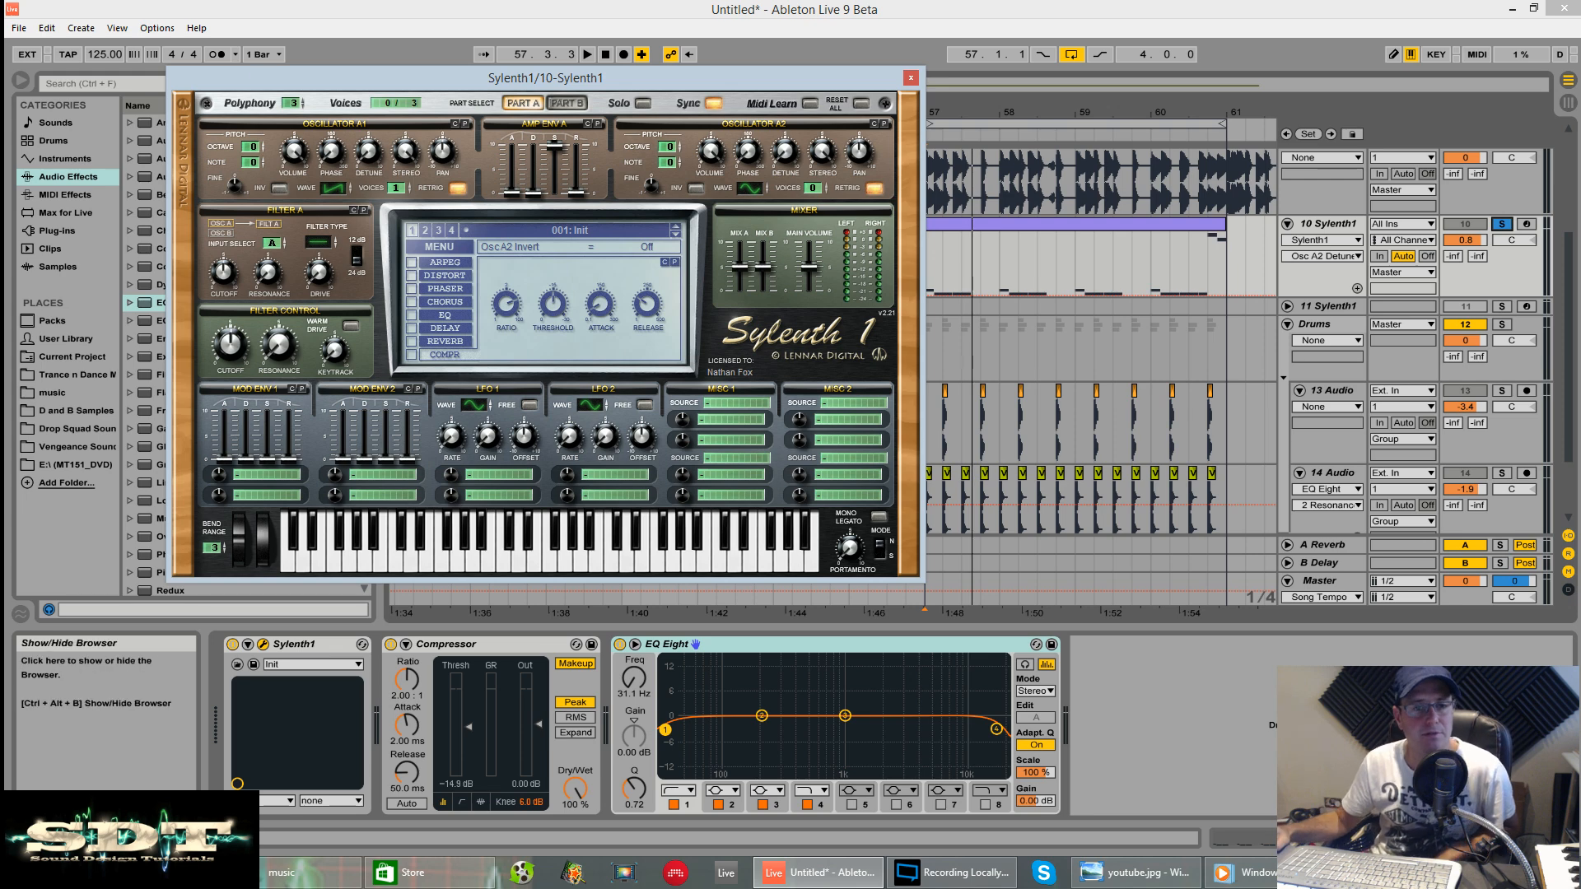
pyautogui.moveTo(557, 152); pyautogui.dragTo(568, 366)
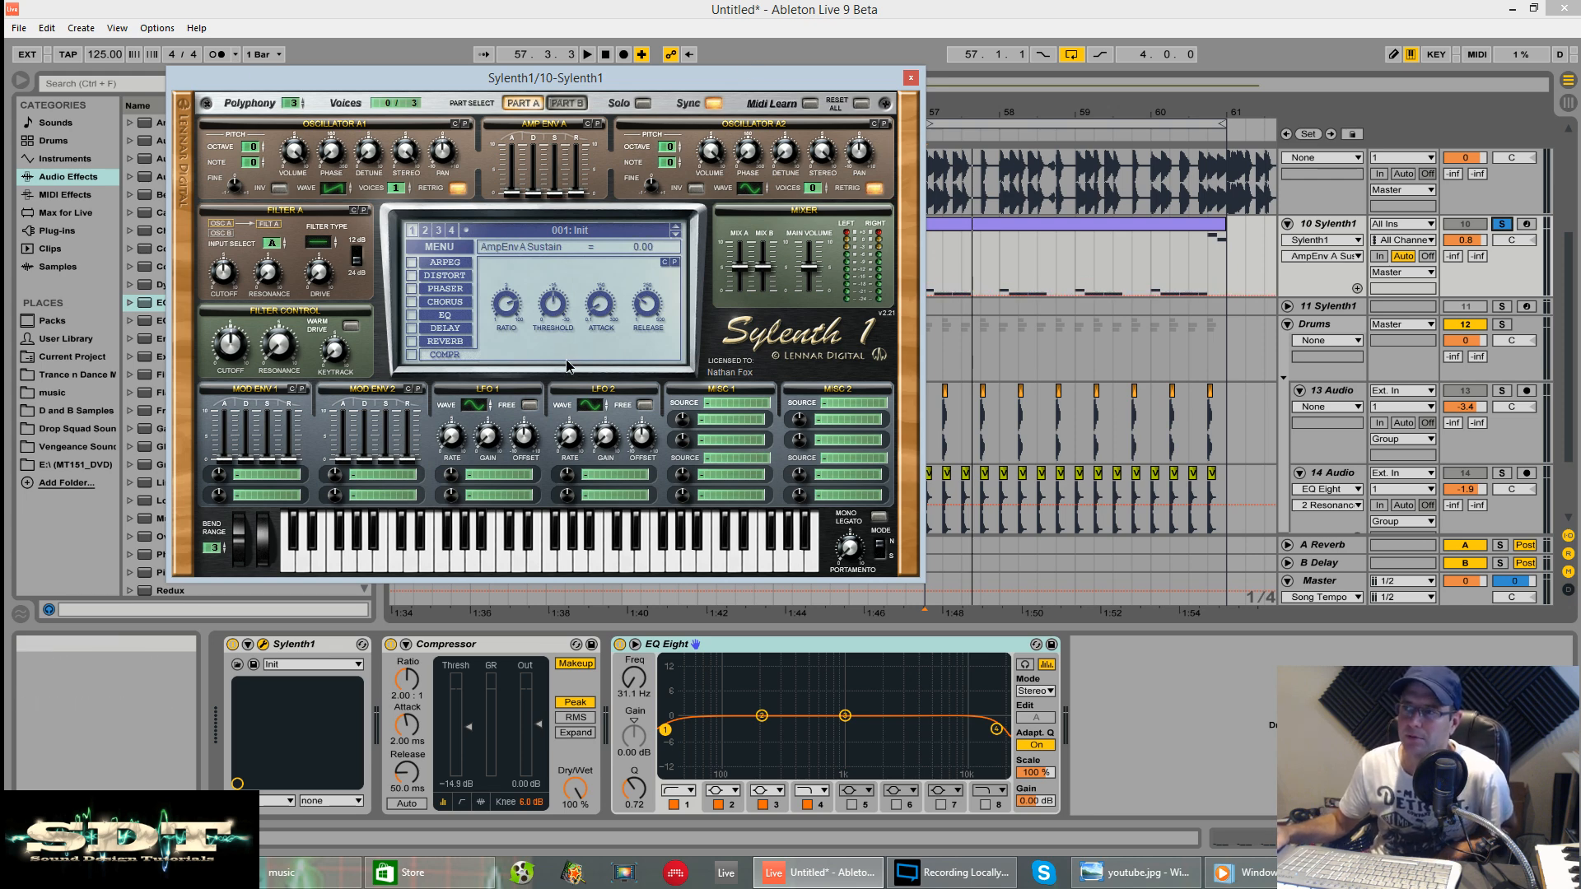
pyautogui.moveTo(533, 206); pyautogui.dragTo(529, 149)
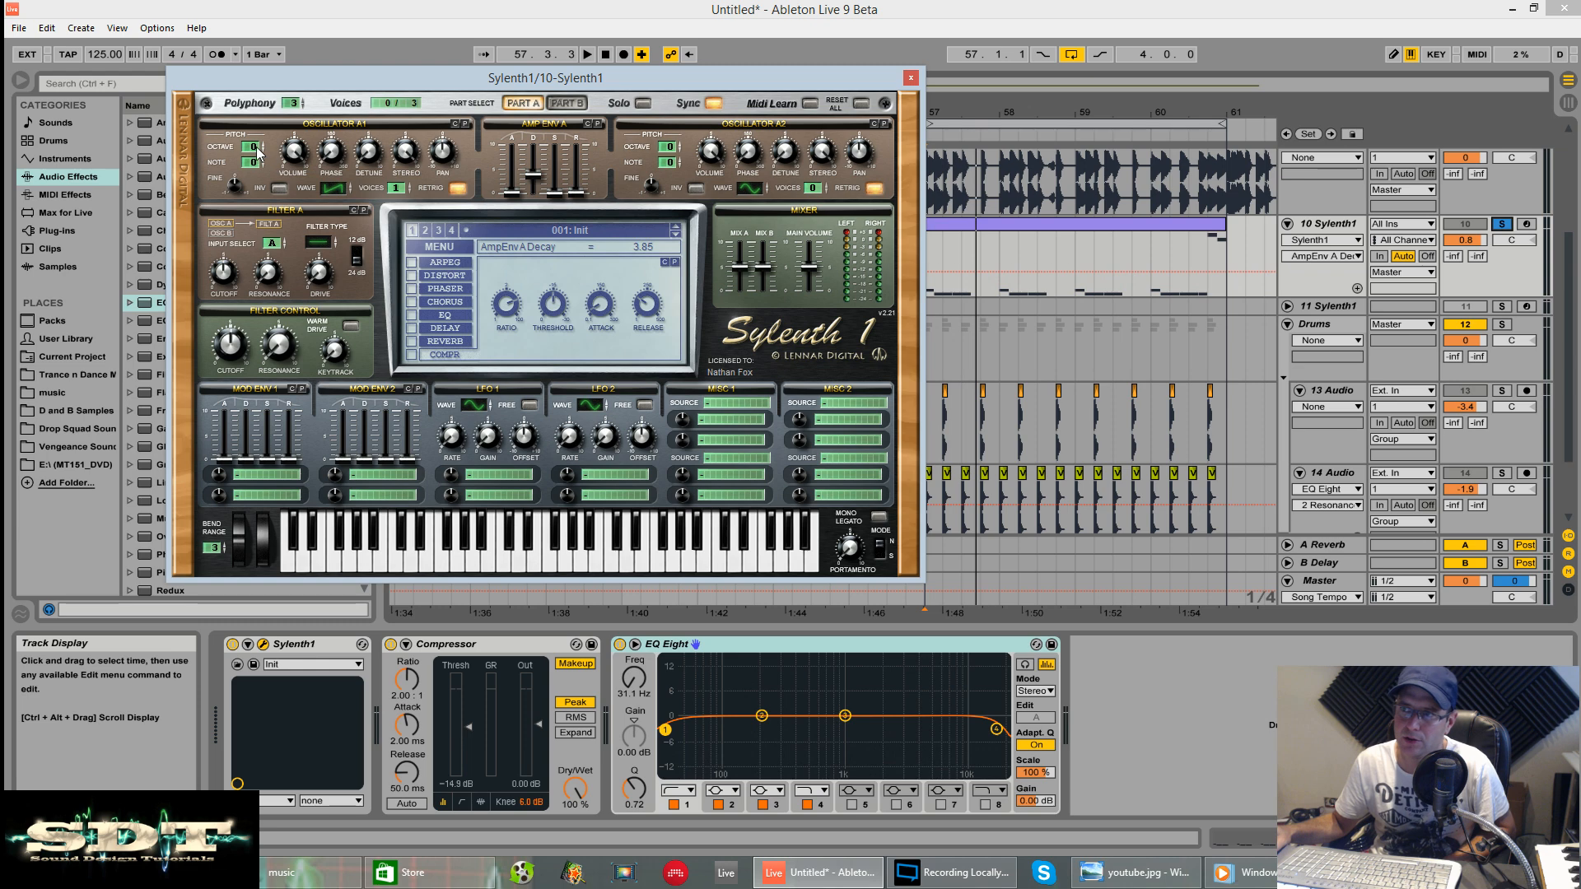
# Step: Set Oscillator A1 to octave -2 with 5 voices
pyautogui.moveTo(257, 151); pyautogui.dragTo(261, 169)
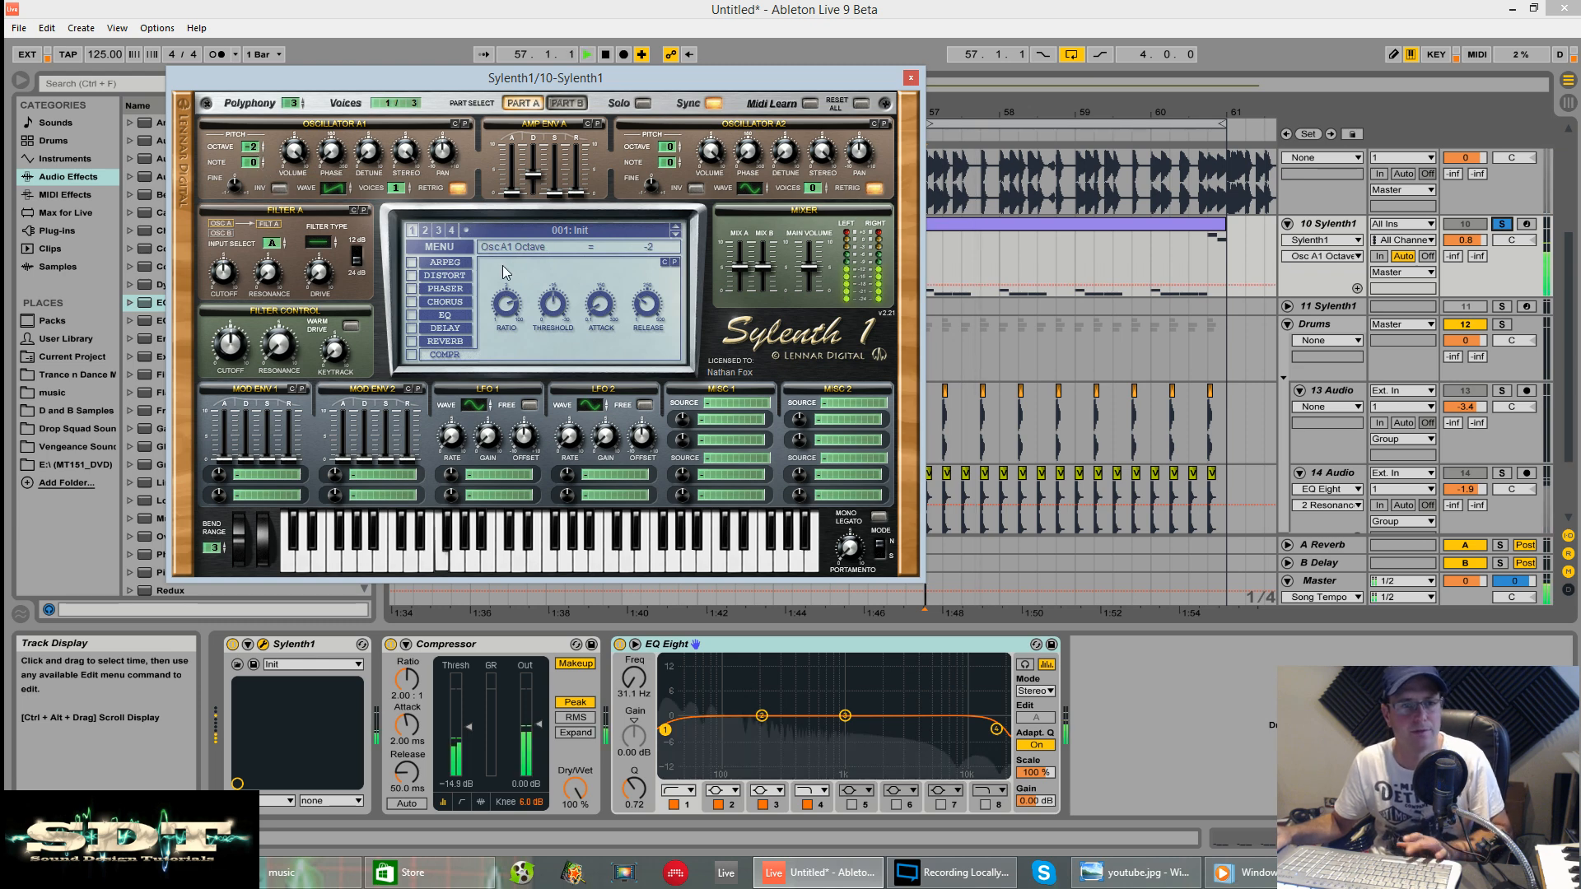
pyautogui.moveTo(397, 188); pyautogui.dragTo(401, 158)
pyautogui.press('space')
# Step: Set Filter A to Lowpass with drive at 3.67, and raise the filter control keytrack to about 0.19
pyautogui.click(319, 242)
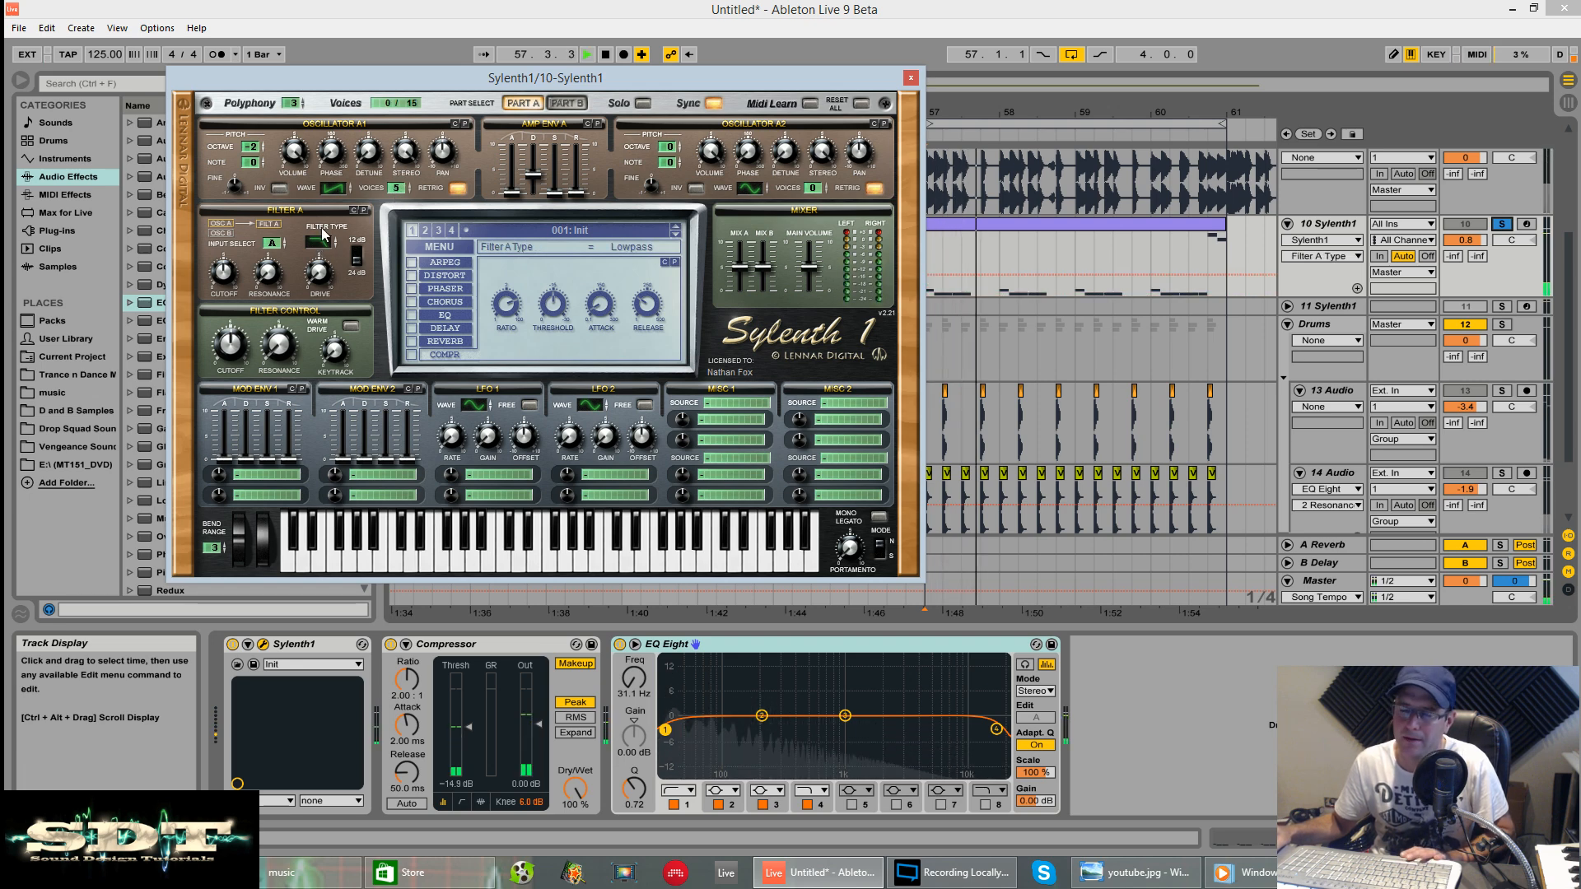
pyautogui.click(341, 359)
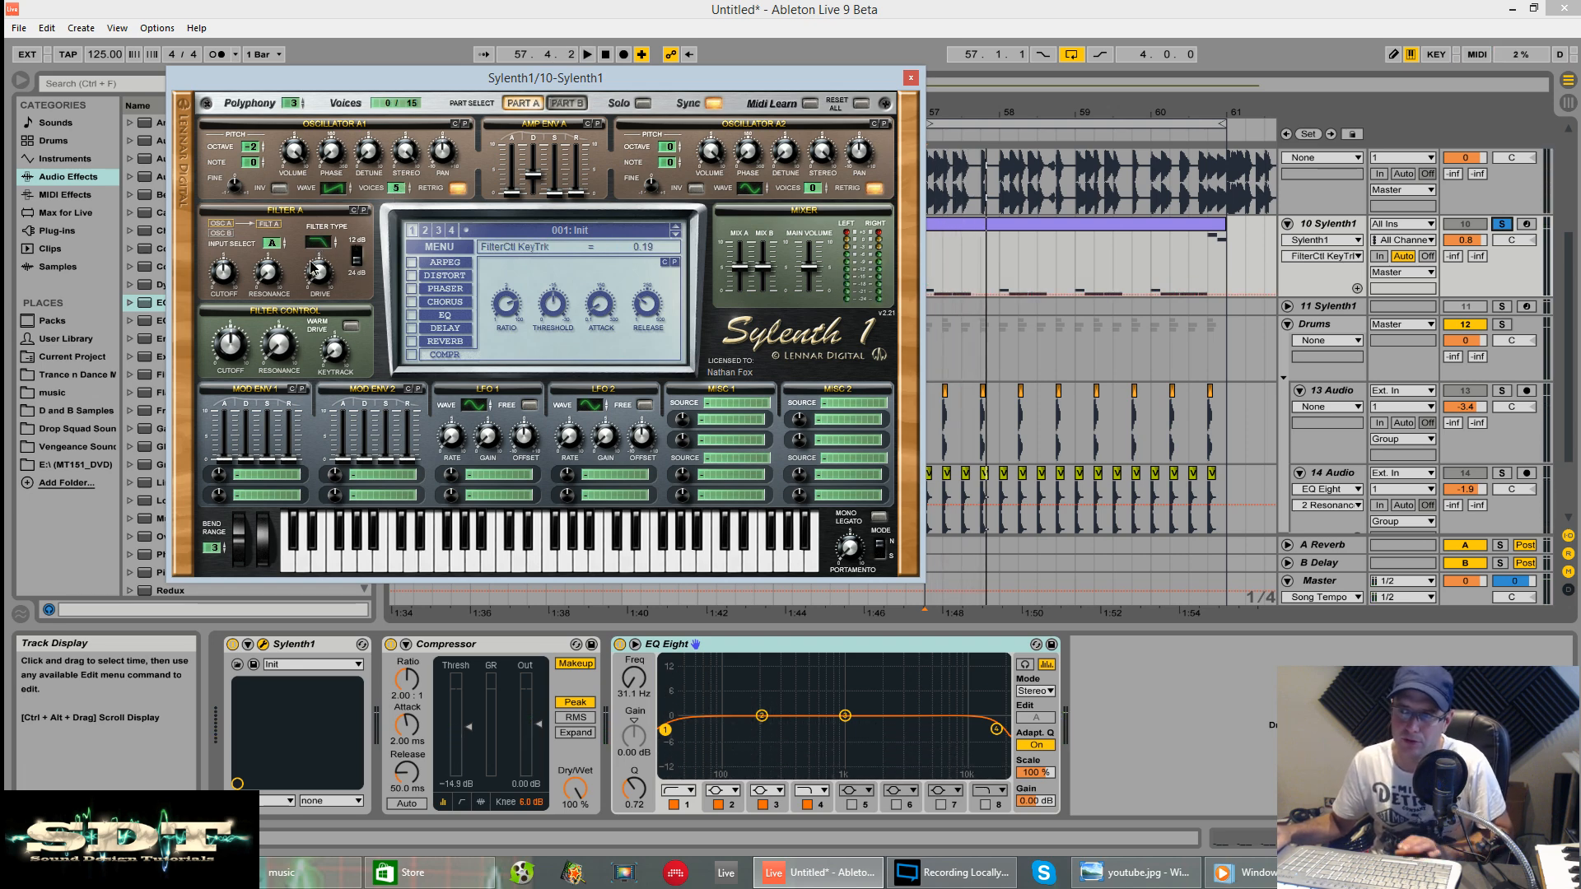
pyautogui.moveTo(313, 268); pyautogui.dragTo(318, 210)
pyautogui.press('space')
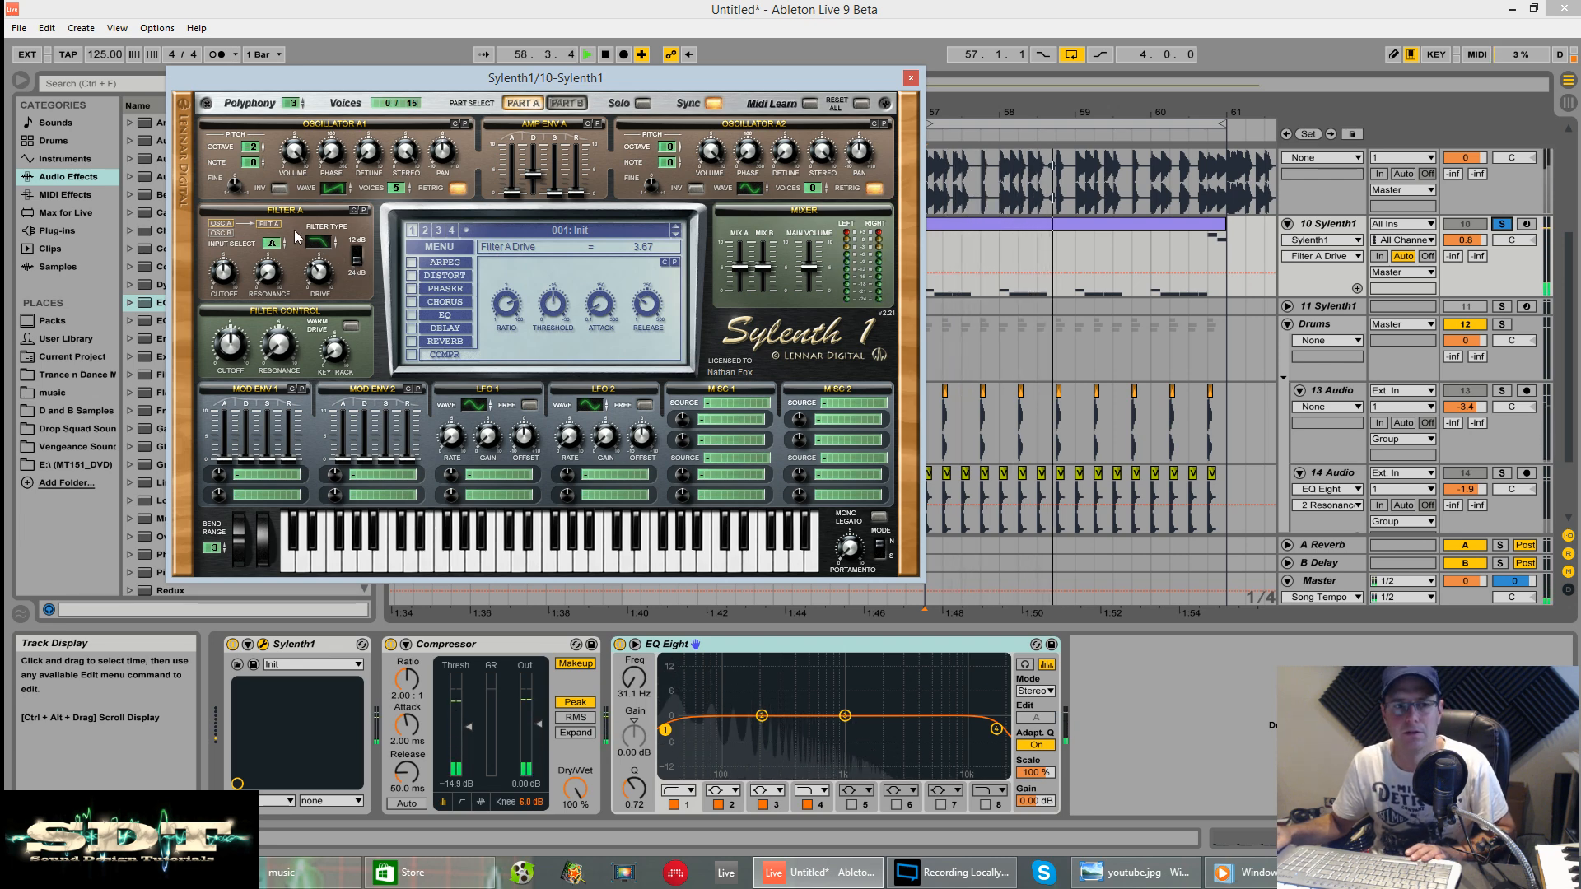
# Step: Set Oscillator A1 stereo to 0.00 and detune to 1.33, then audition the result
pyautogui.moveTo(404, 153); pyautogui.dragTo(394, 246)
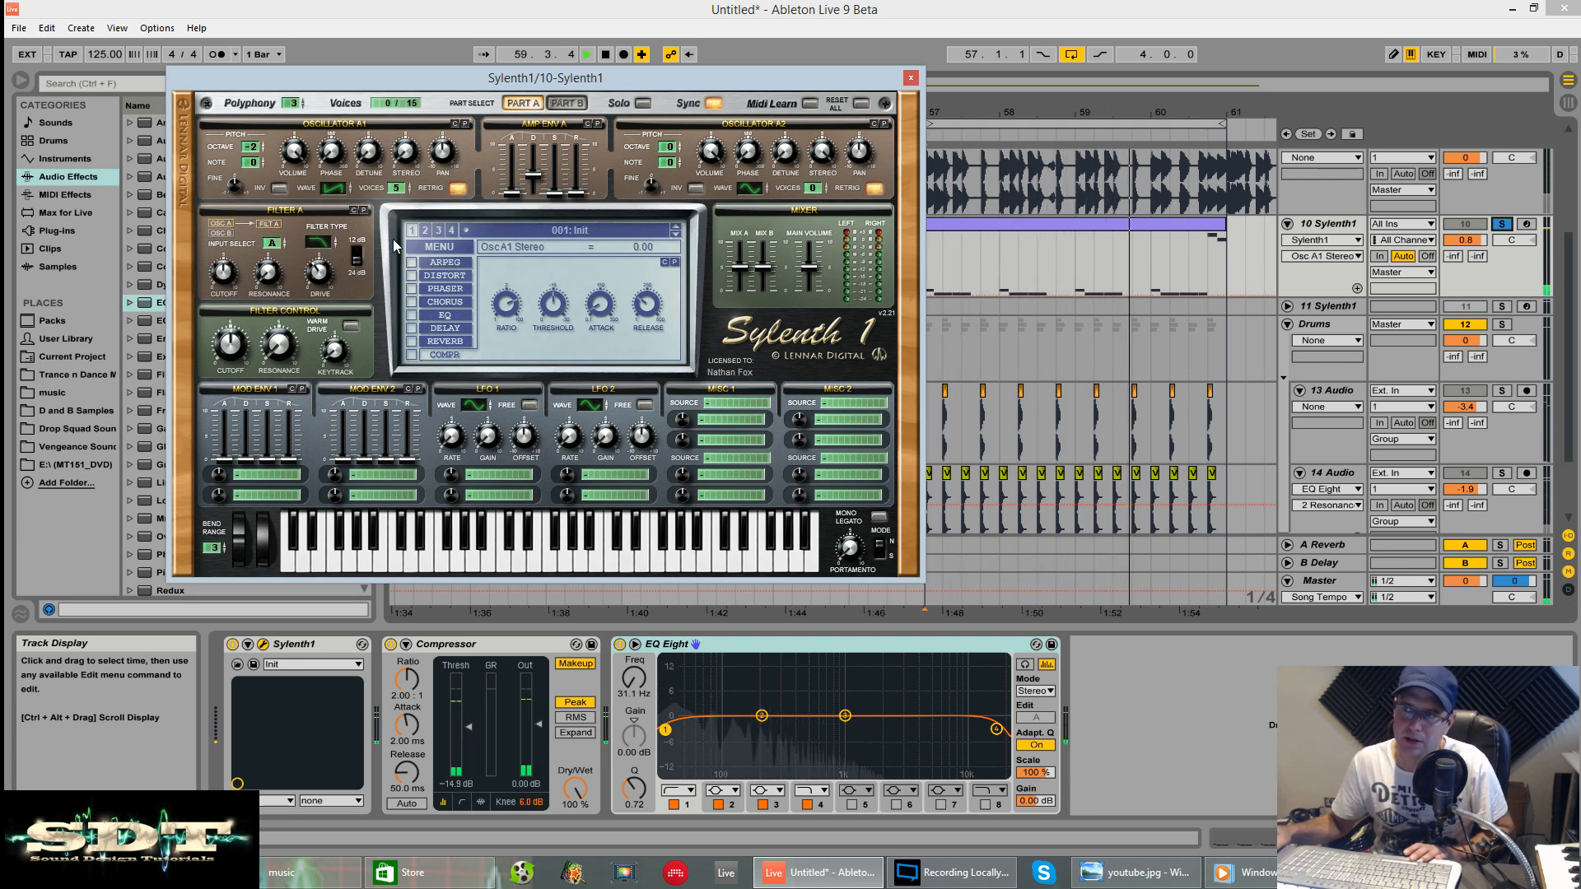
pyautogui.press('space')
pyautogui.click(368, 148)
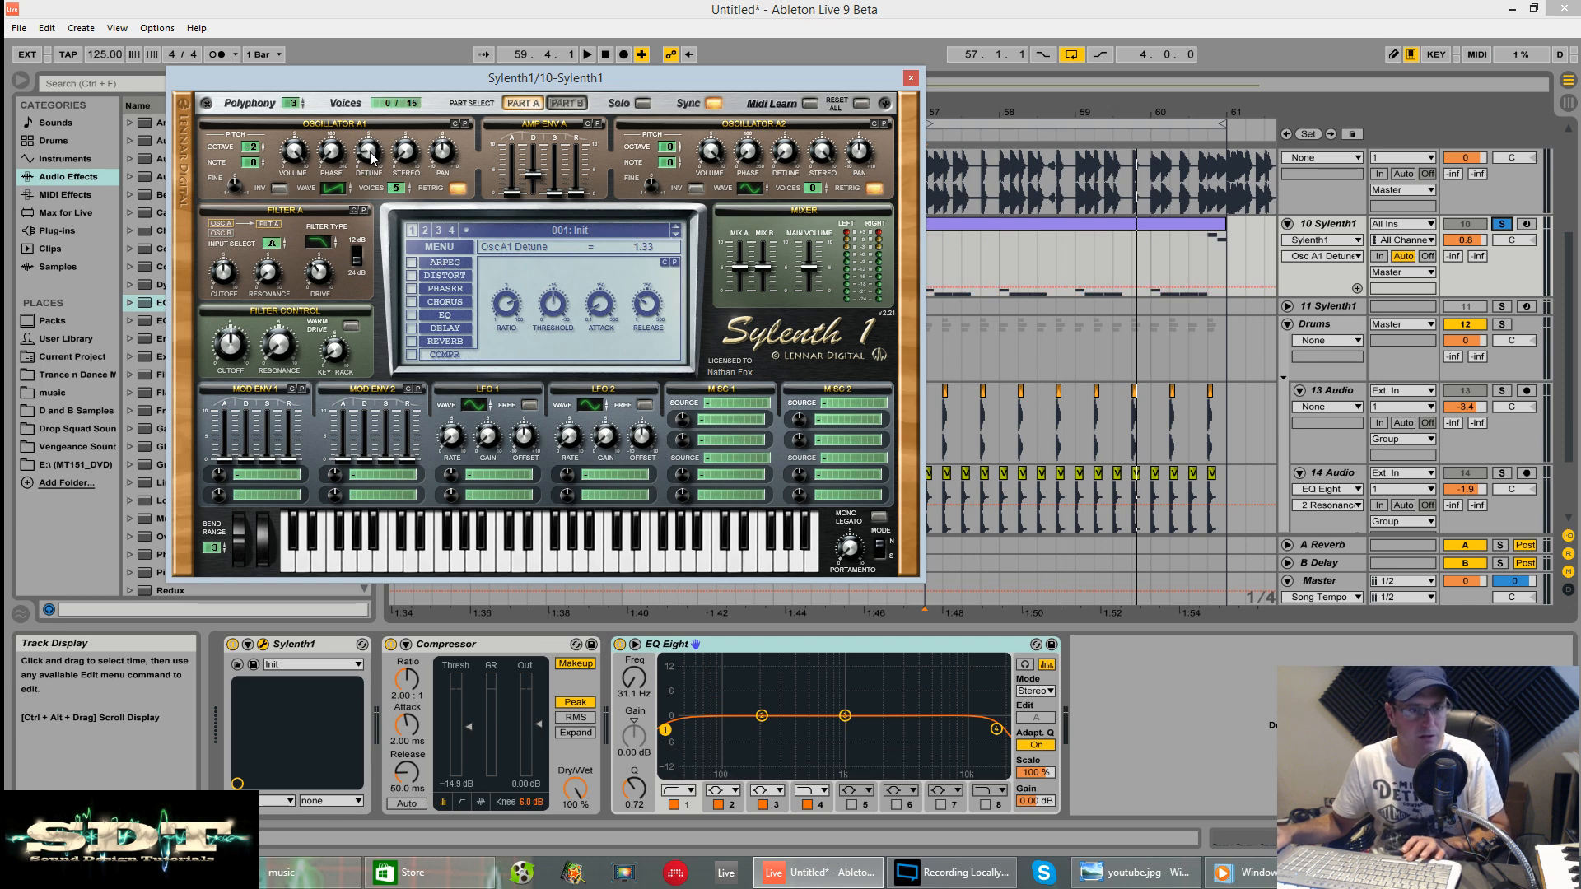
pyautogui.press('space')
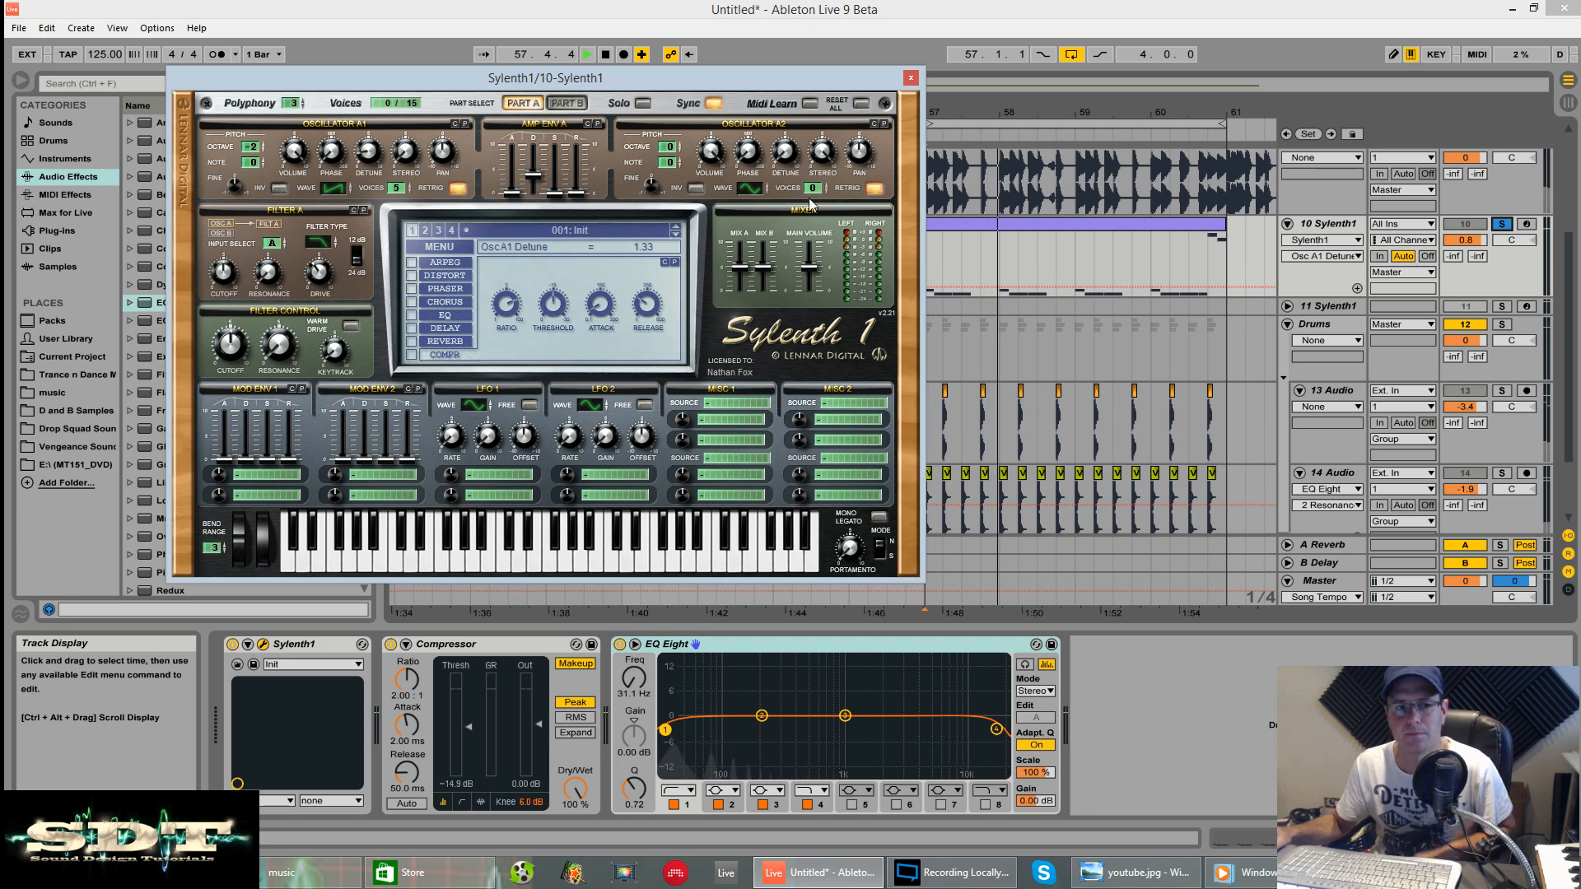
pyautogui.press('space')
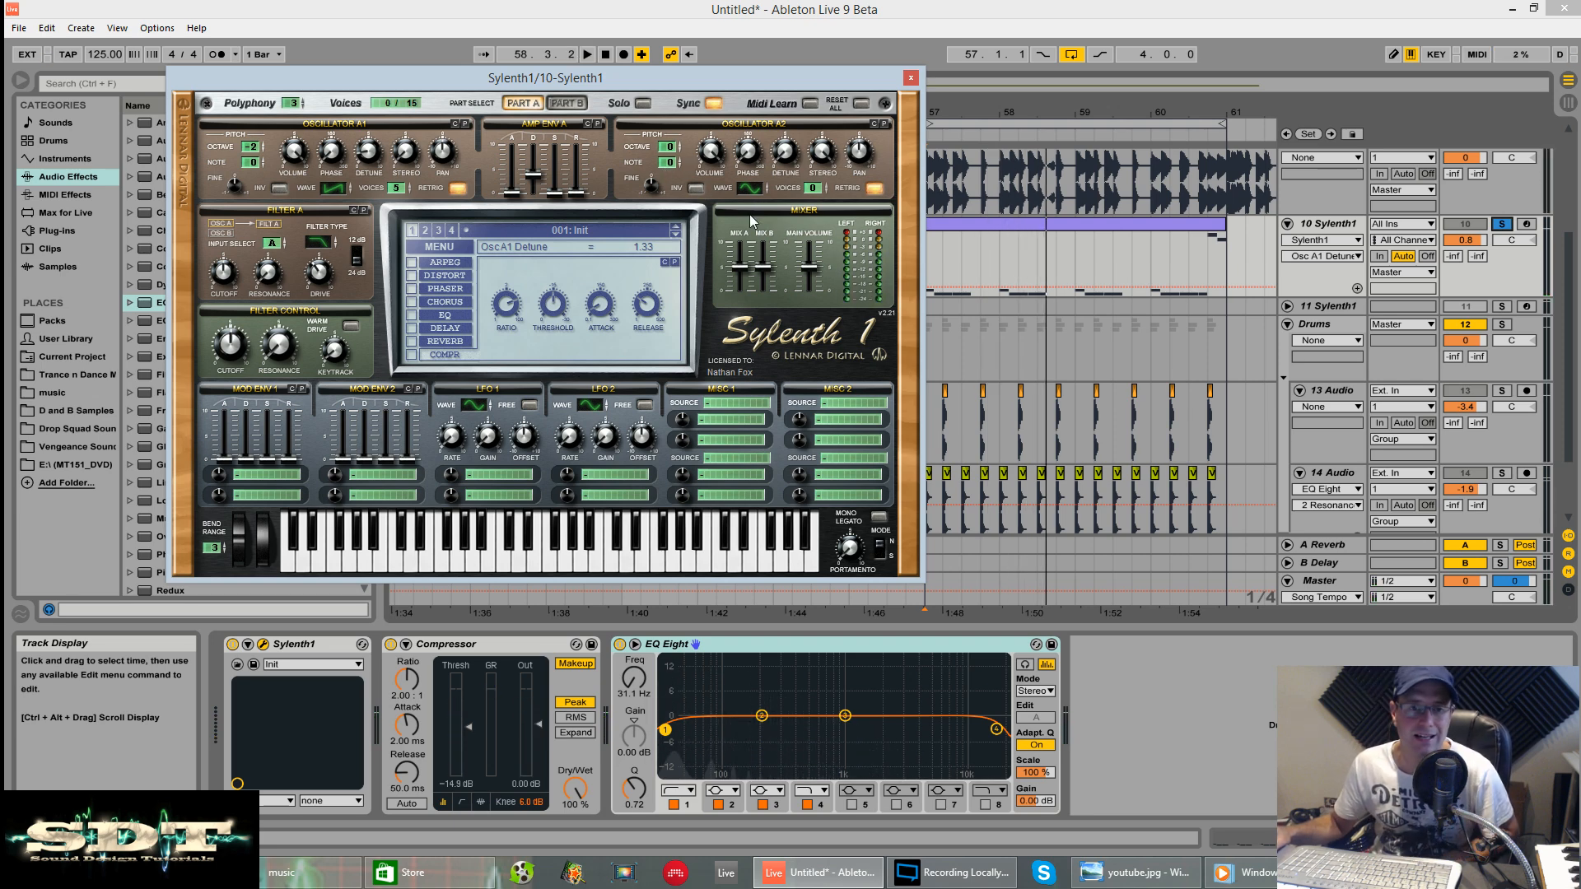
# Step: Configure Oscillator A2 with a triangle wave, octave -1, 4 voices, retrig off and detune 2.57
pyautogui.click(758, 190)
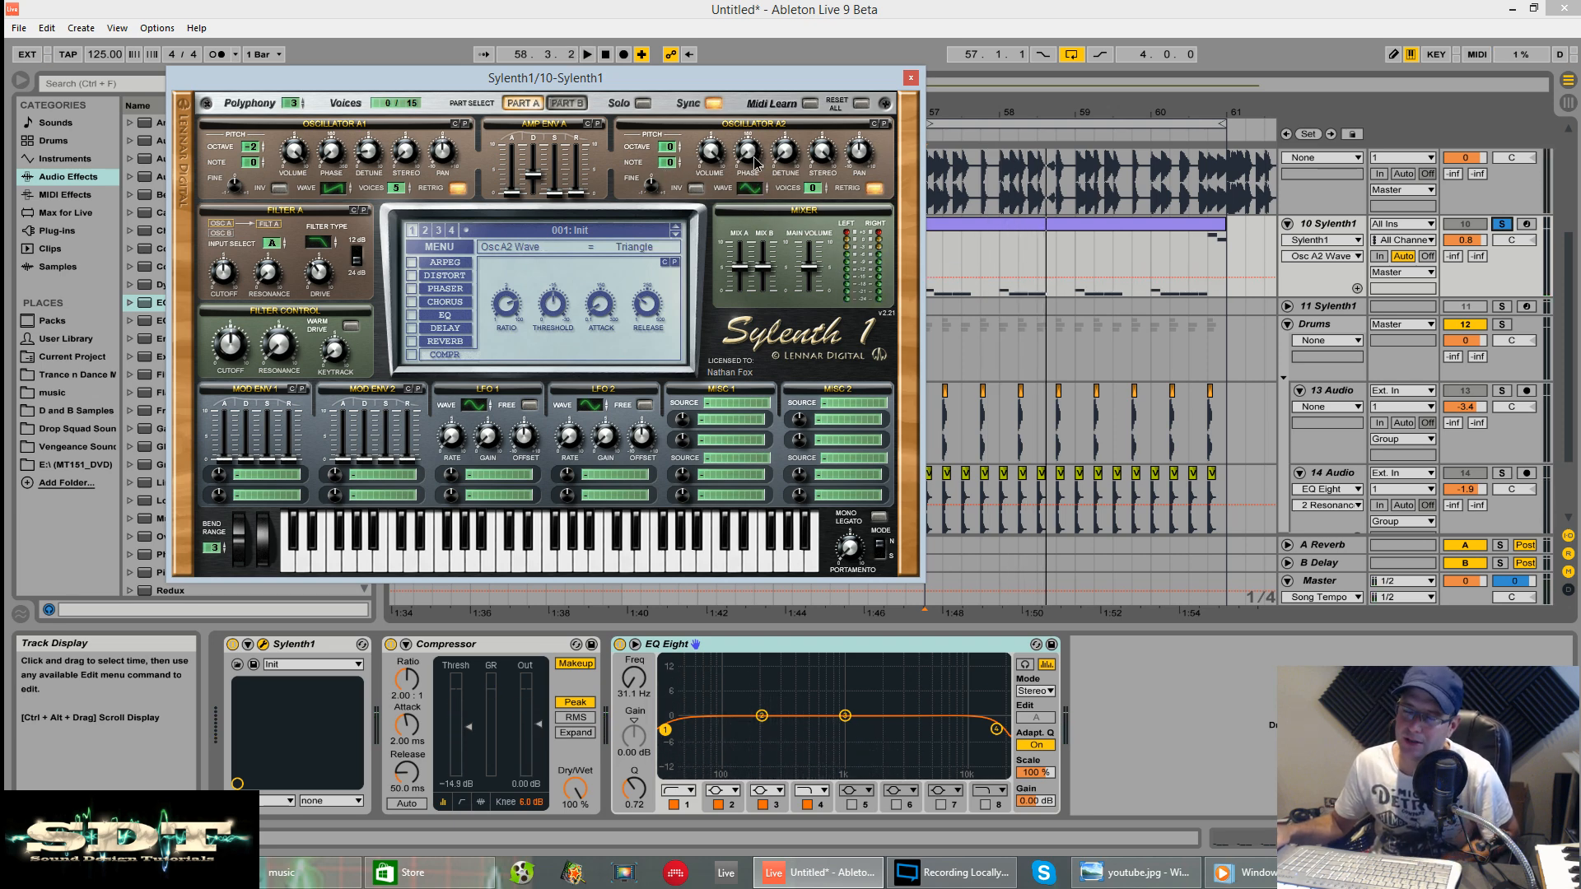
pyautogui.moveTo(754, 157); pyautogui.dragTo(676, 165)
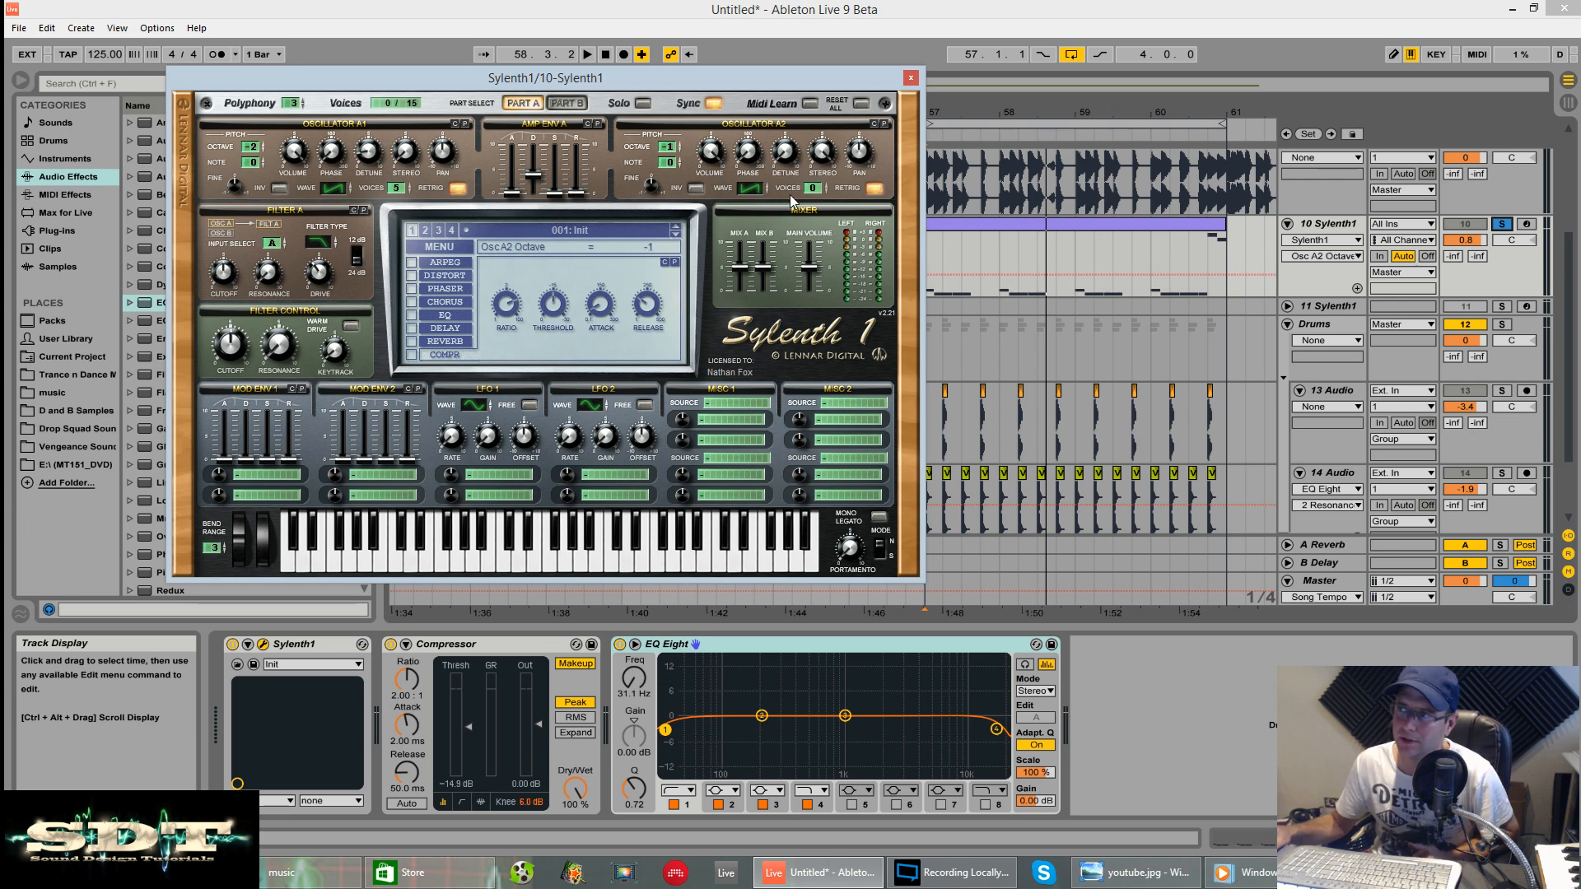
pyautogui.moveTo(813, 190); pyautogui.dragTo(819, 160)
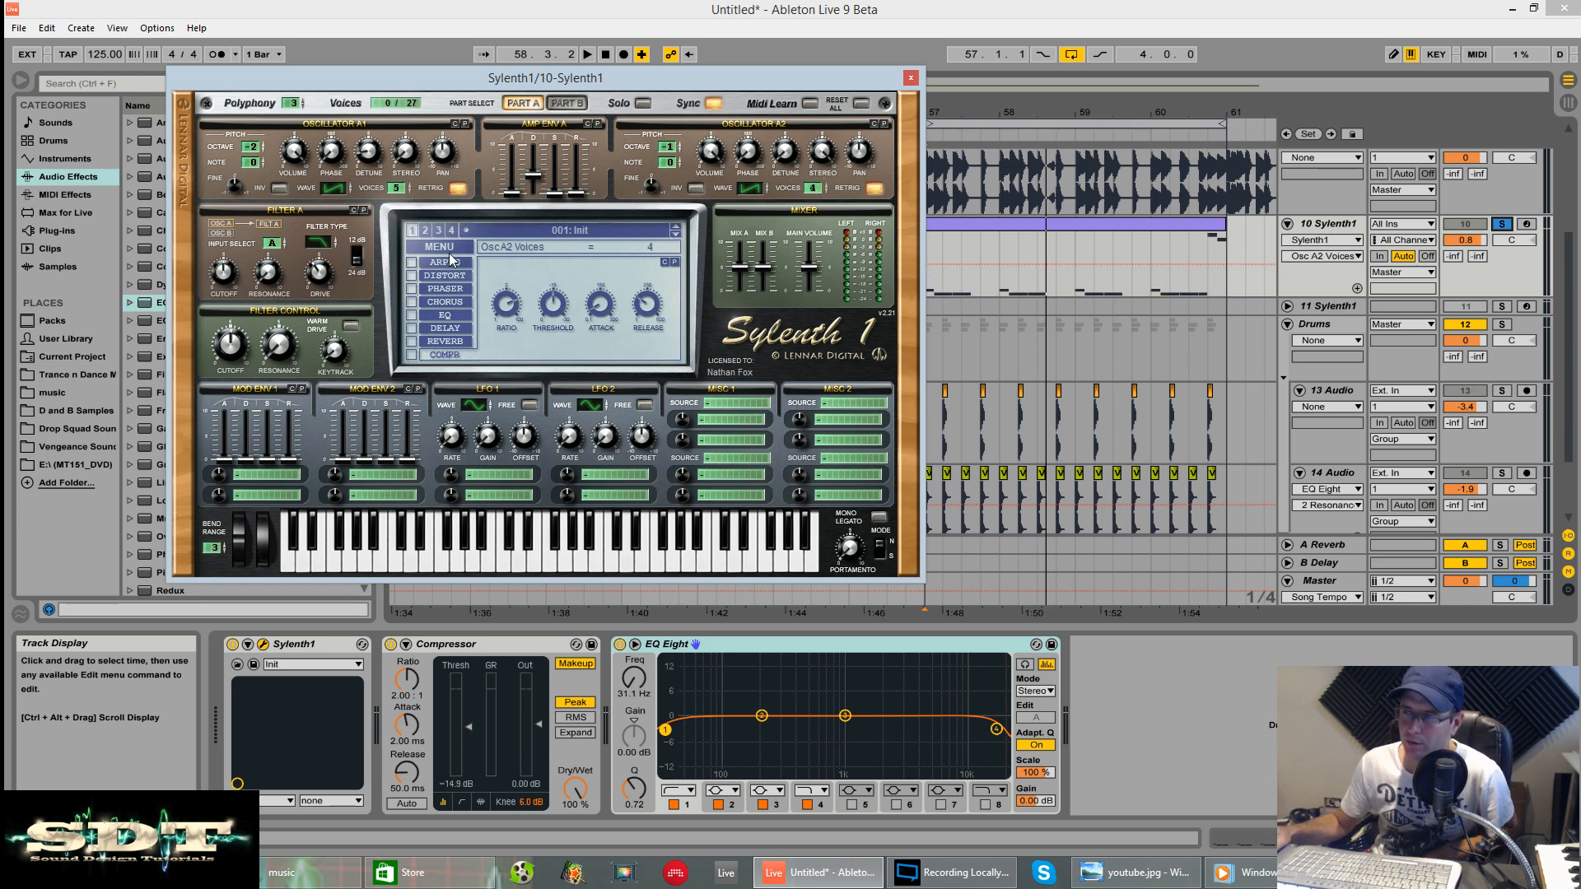
pyautogui.click(875, 189)
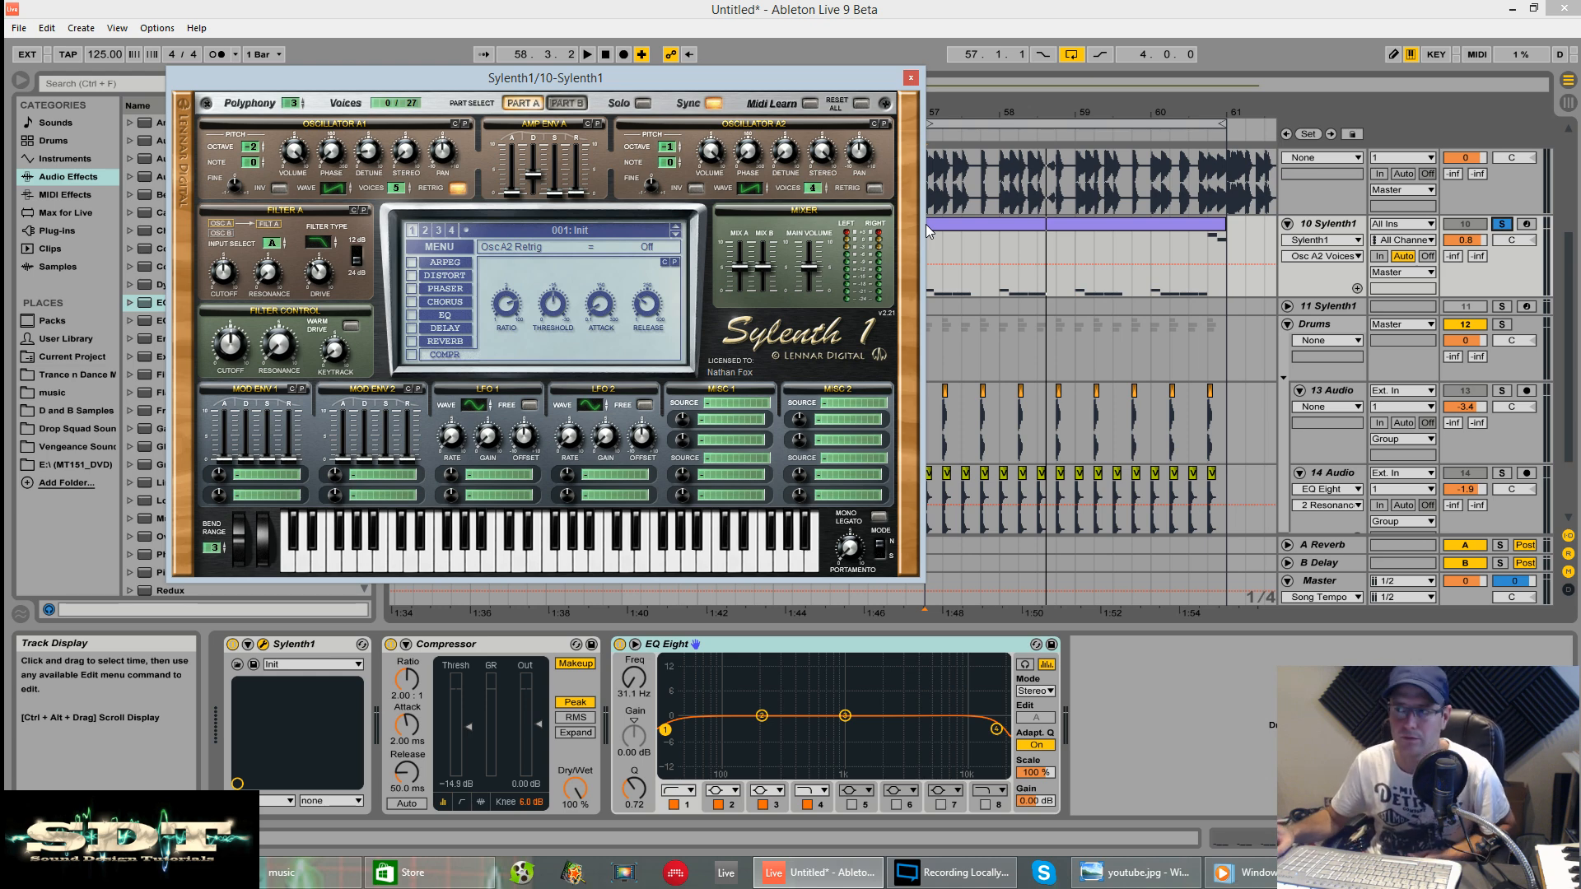
pyautogui.click(788, 150)
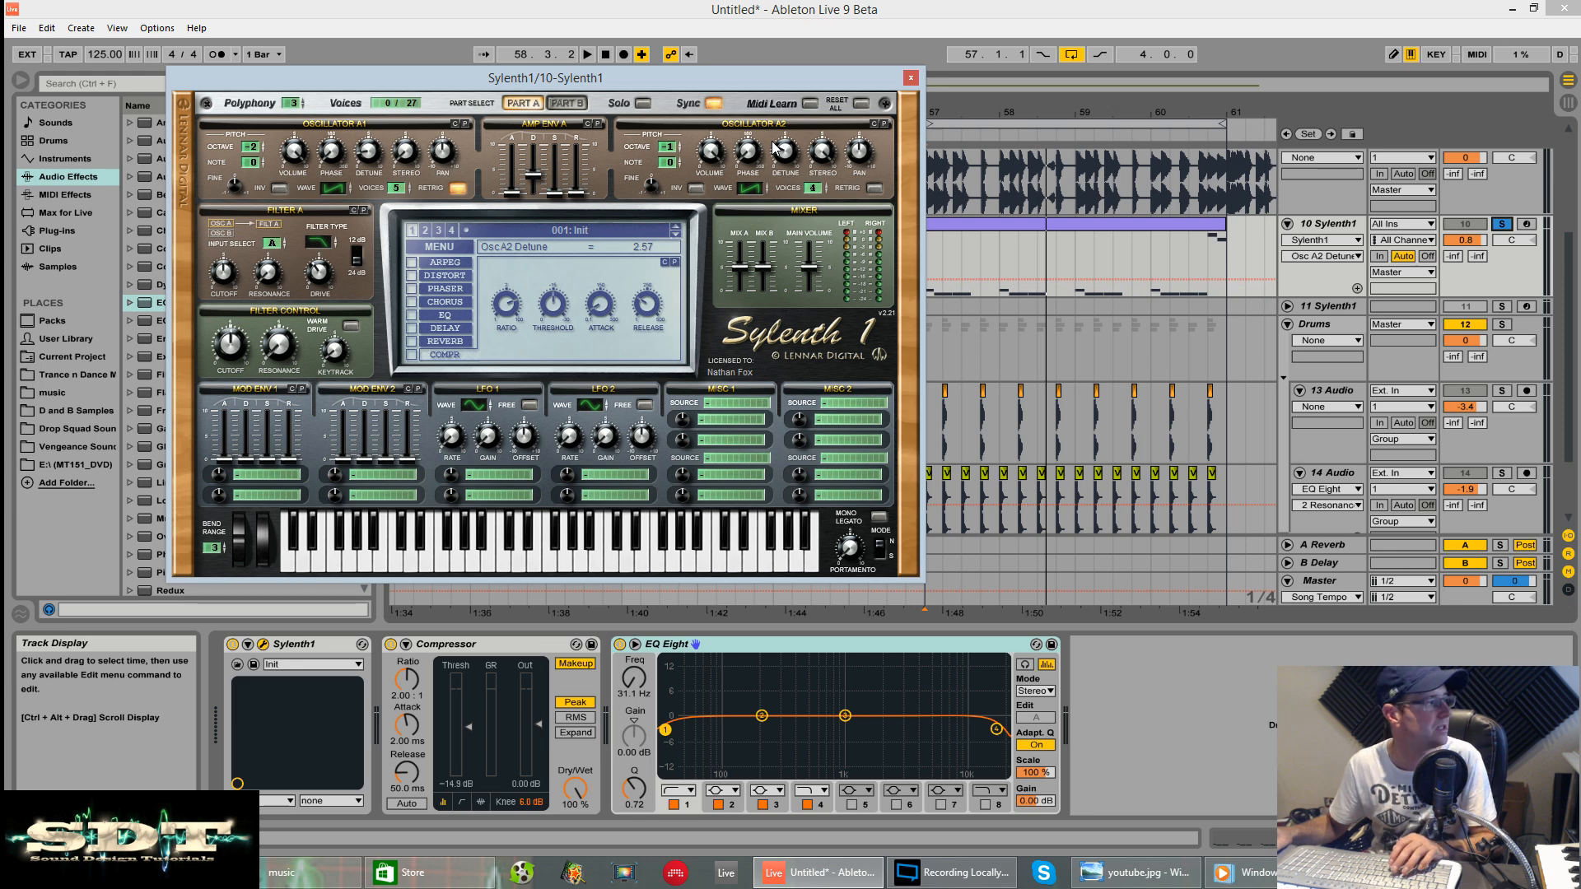
# Step: Play the loop and lengthen the Amp Env A decay to 4.08
pyautogui.press('space')
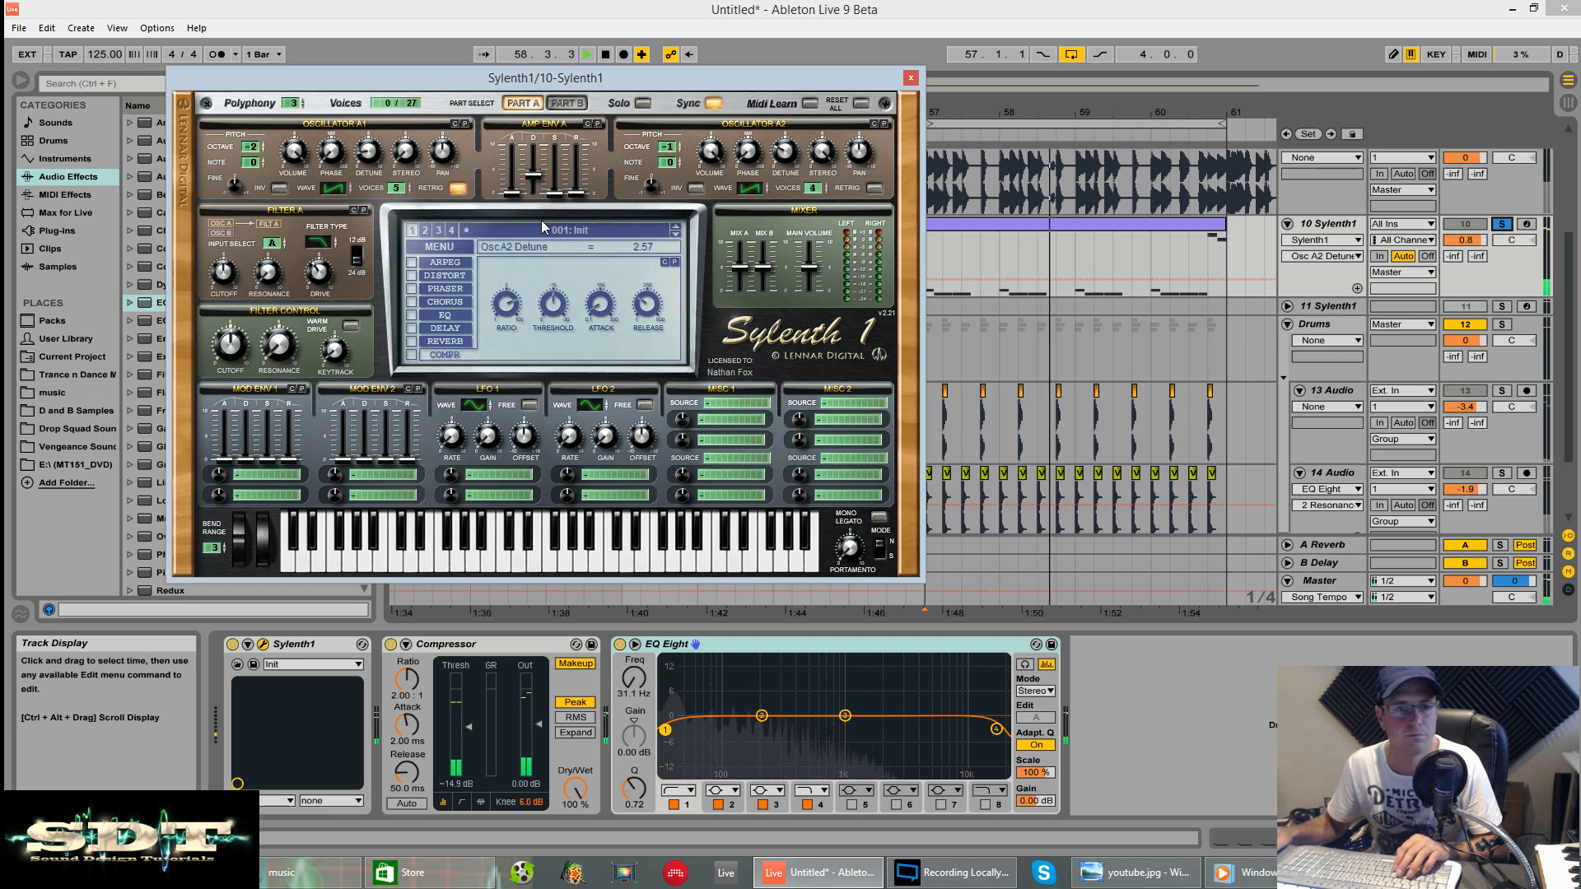
pyautogui.click(530, 181)
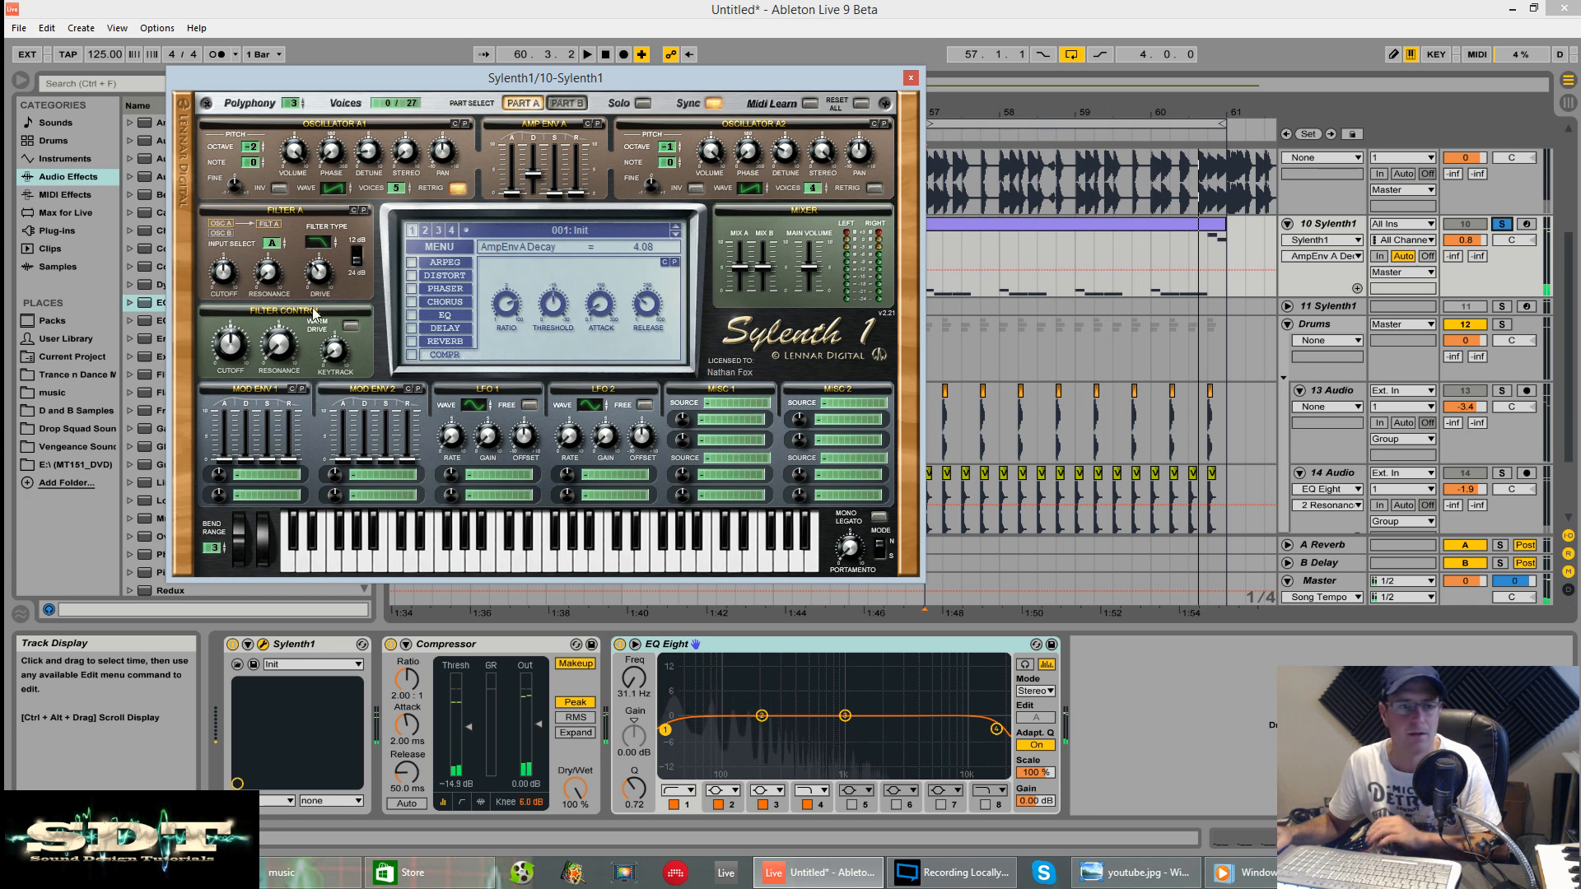
# Step: Assign Mod Env 1's first destination to Cutoff AB and set the Filter A cutoff to 3514.89 Hz
pyautogui.click(262, 480)
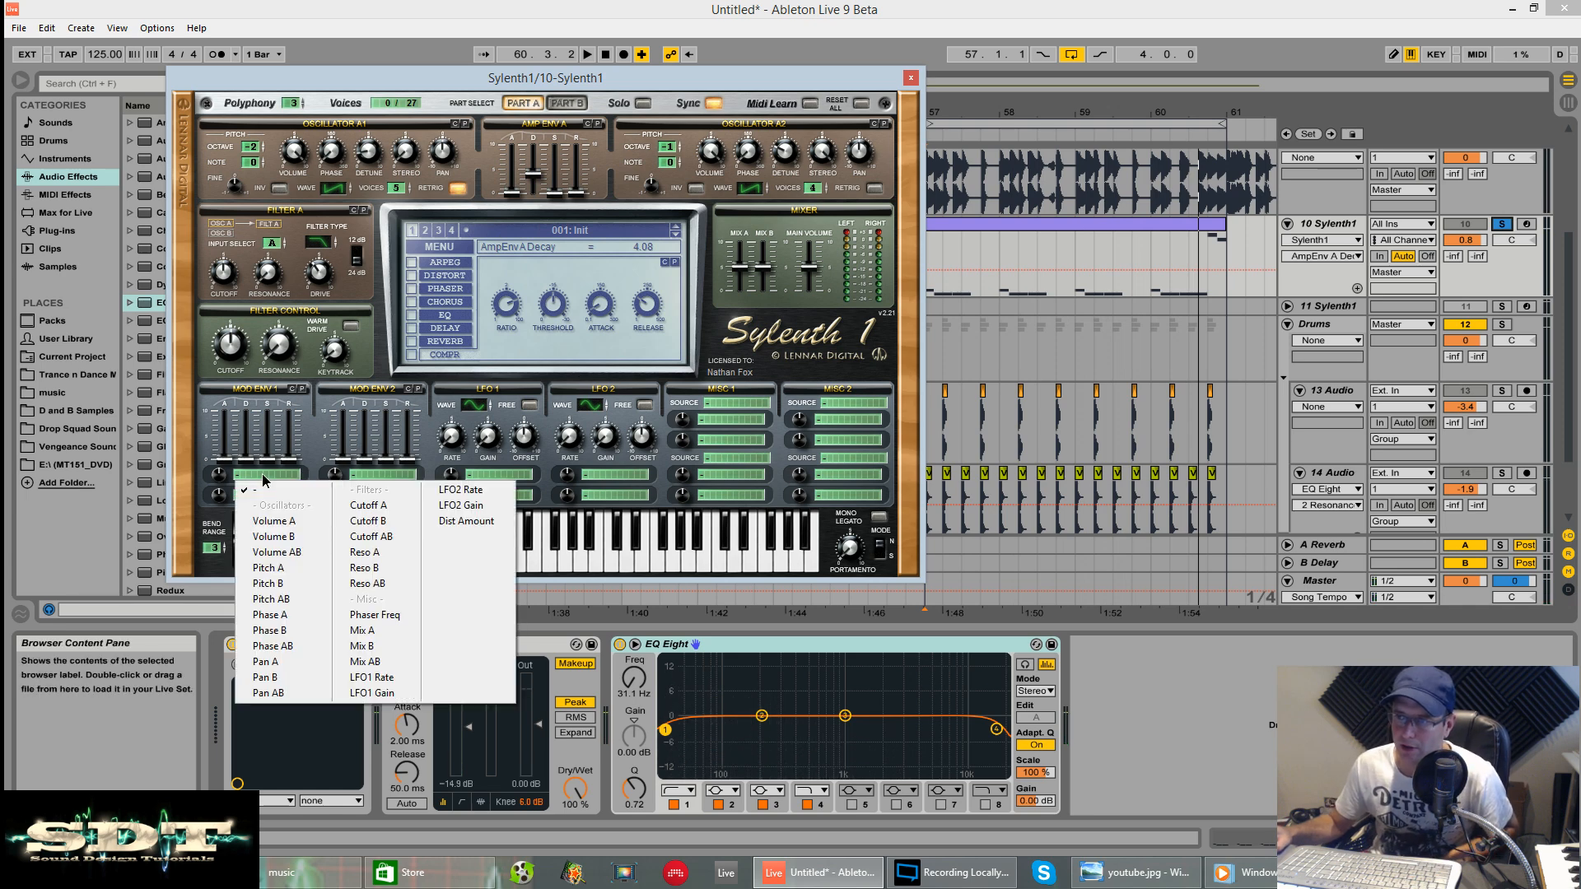
pyautogui.click(376, 534)
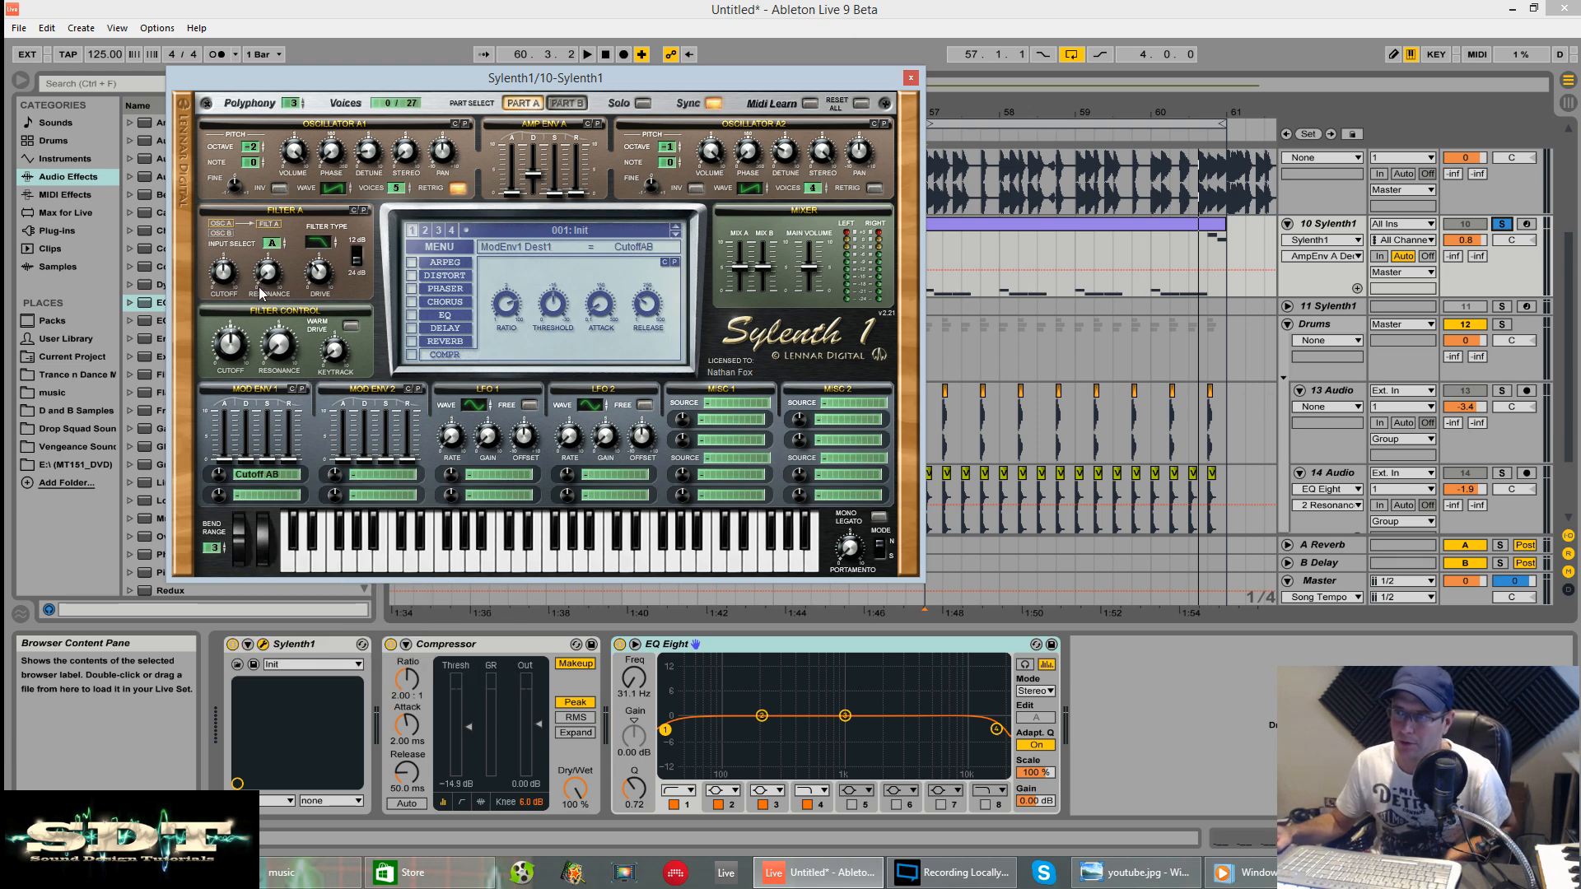
pyautogui.moveTo(231, 275); pyautogui.dragTo(247, 233)
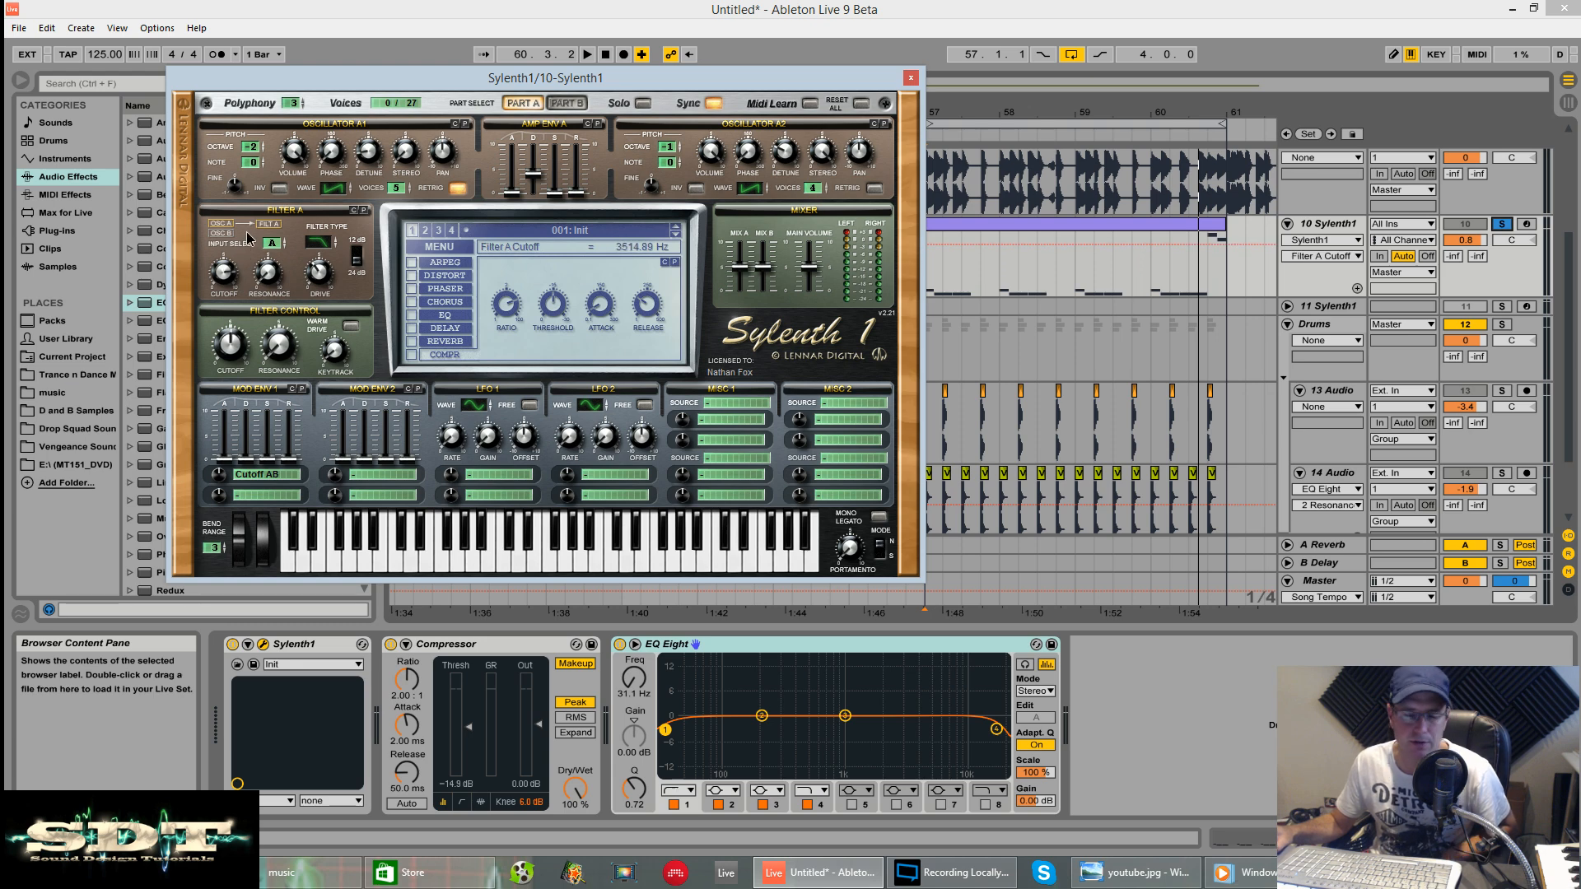
# Step: Shape Mod Env 1 with full sustain, 0.00 decay and 3.91 attack, and set its Cutoff AB amount to -8.00
pyautogui.moveTo(266, 461); pyautogui.dragTo(293, 412)
pyautogui.click(289, 460)
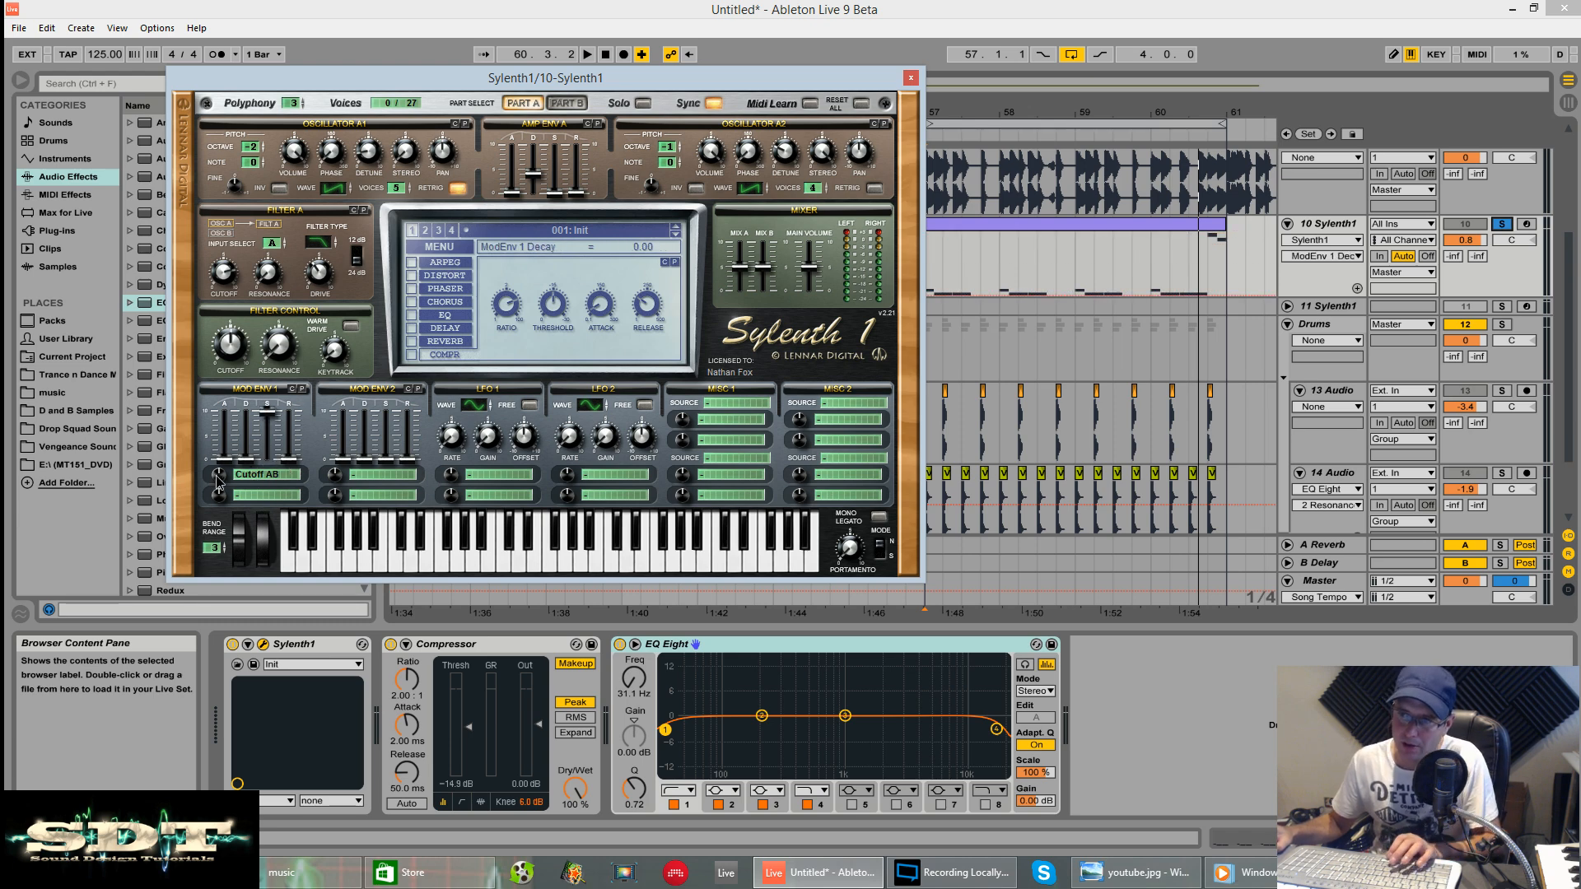
pyautogui.moveTo(218, 480); pyautogui.dragTo(231, 565)
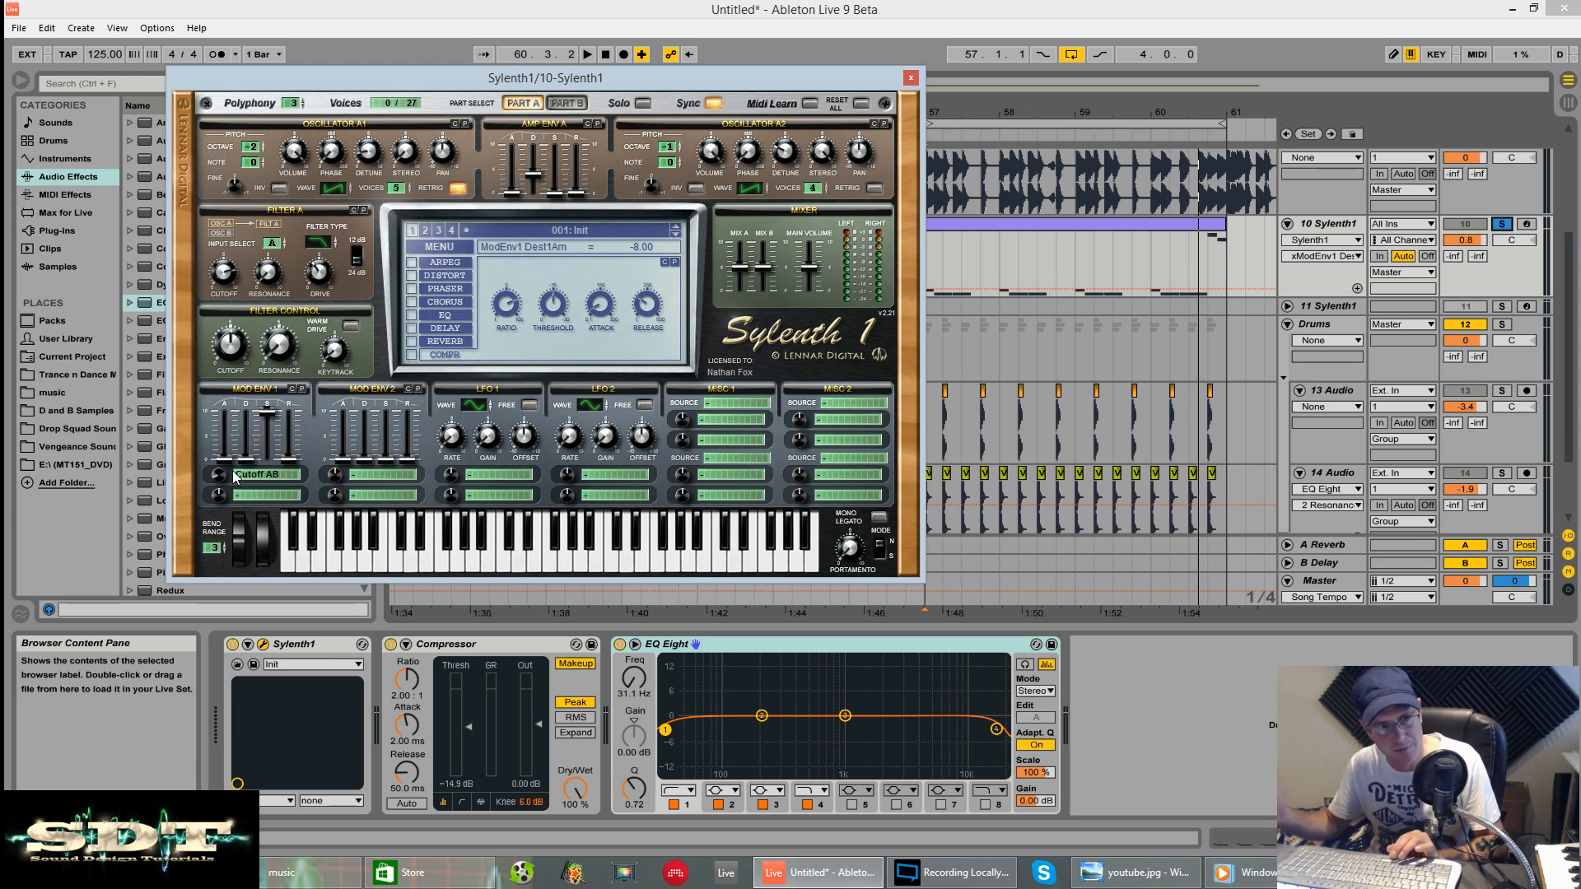
pyautogui.press('space')
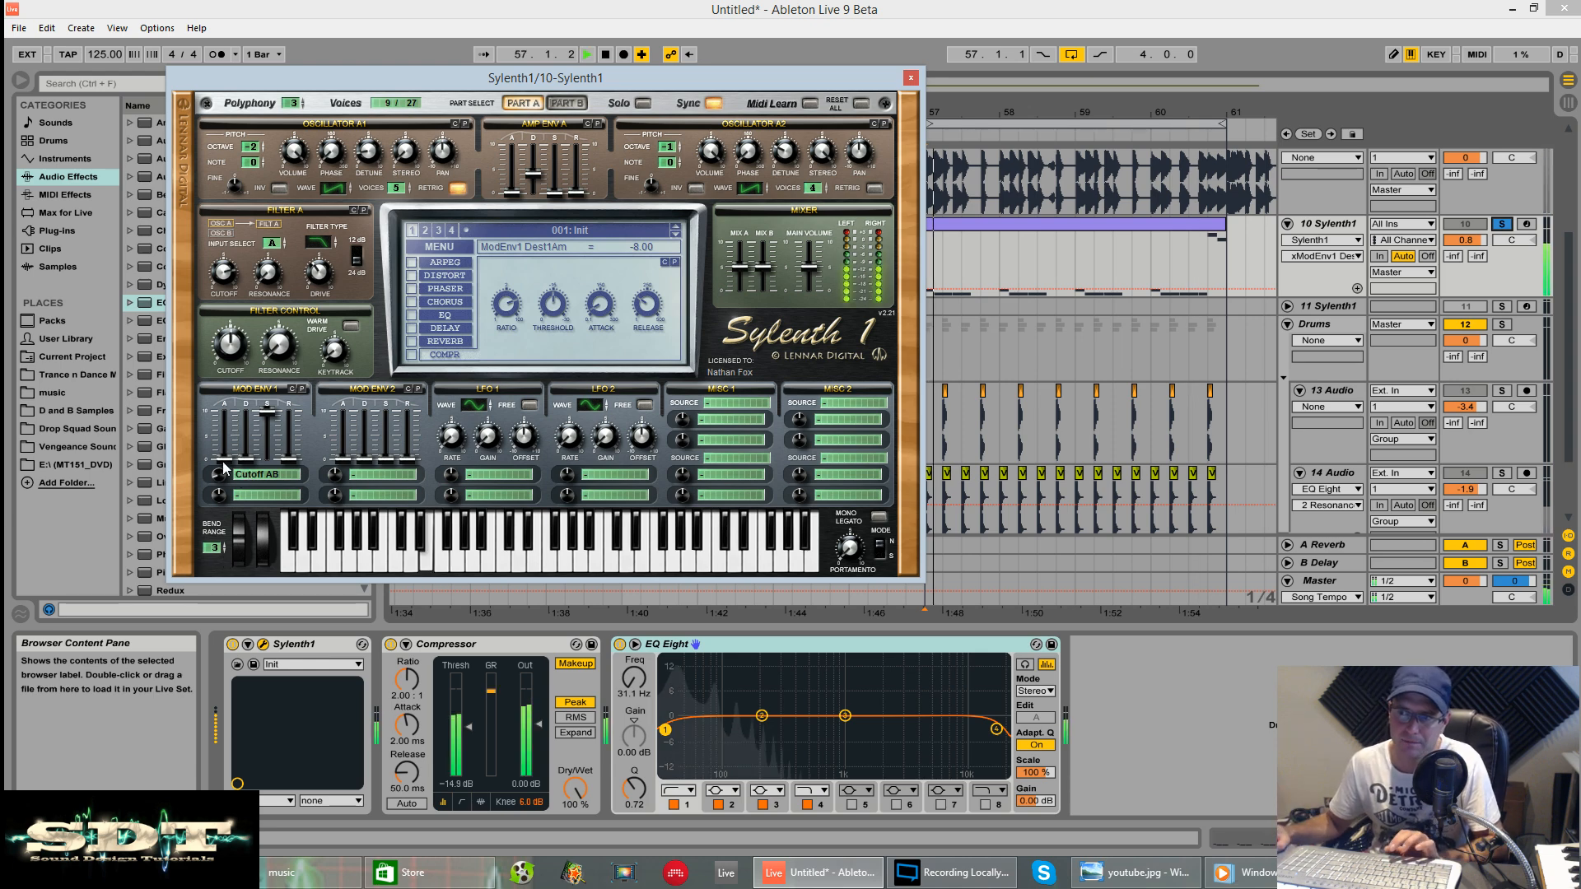
pyautogui.moveTo(225, 460); pyautogui.dragTo(235, 404)
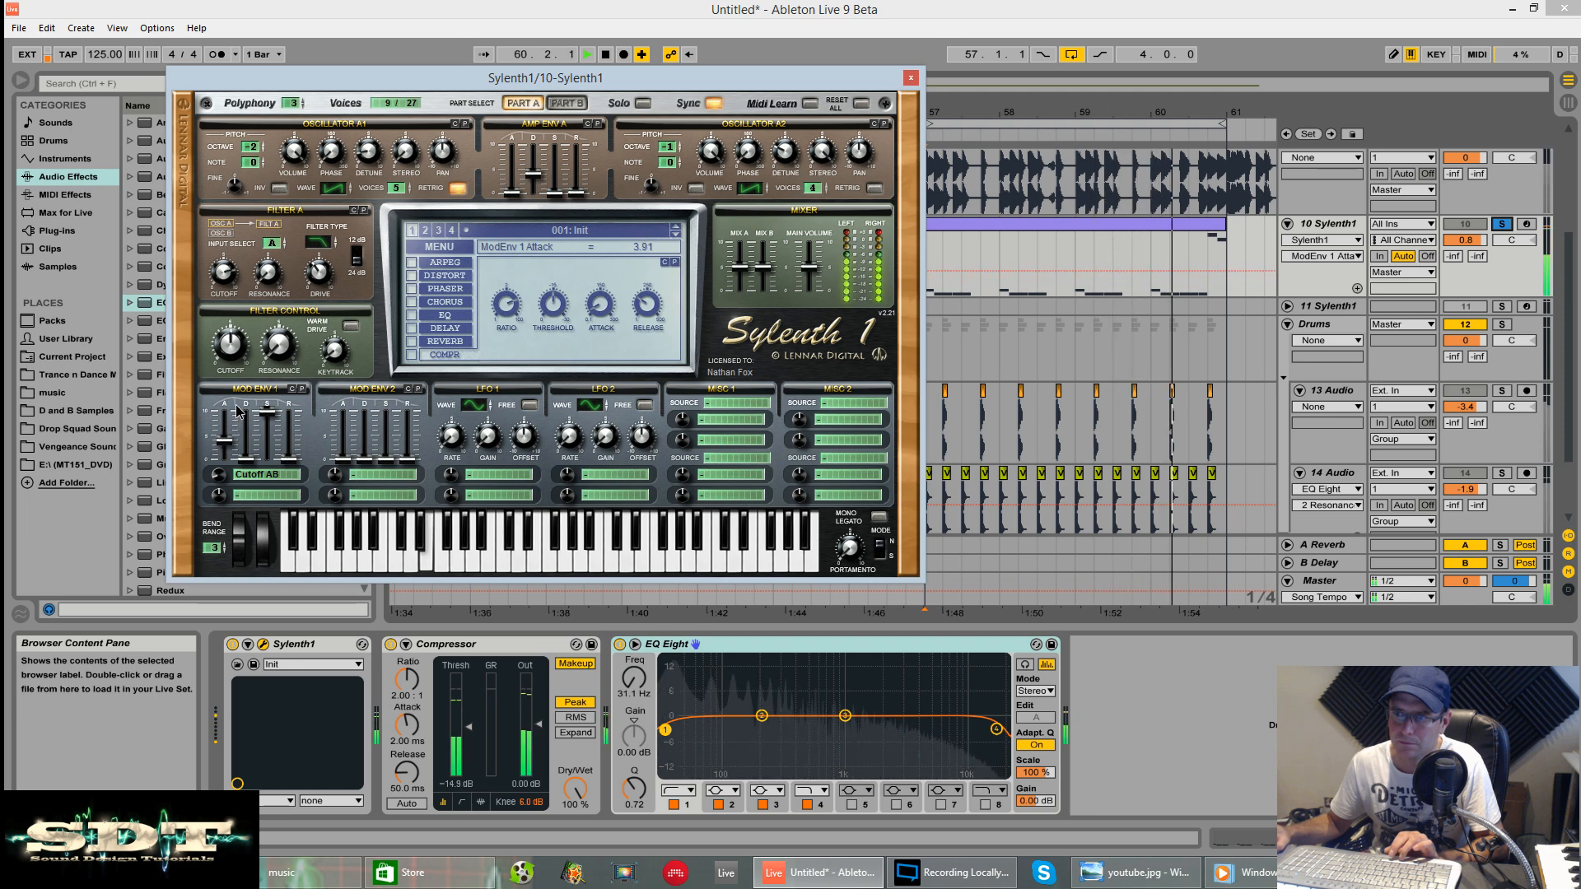
pyautogui.press('space')
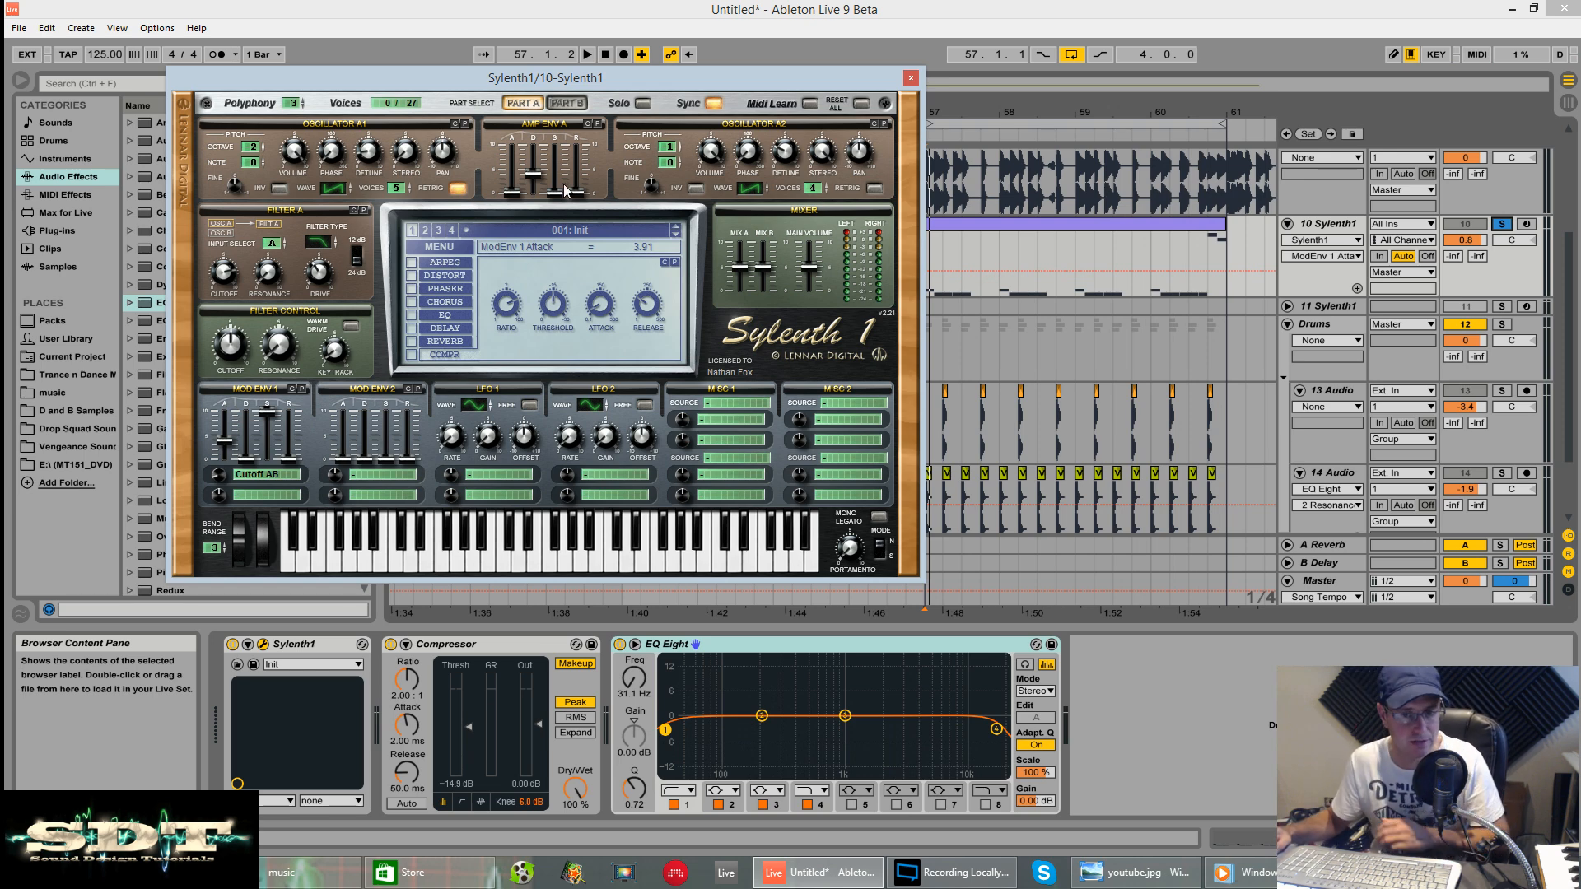
# Step: Set the filter control keytrack to 3.33
pyautogui.click(337, 371)
pyautogui.moveTo(342, 317); pyautogui.dragTo(340, 301)
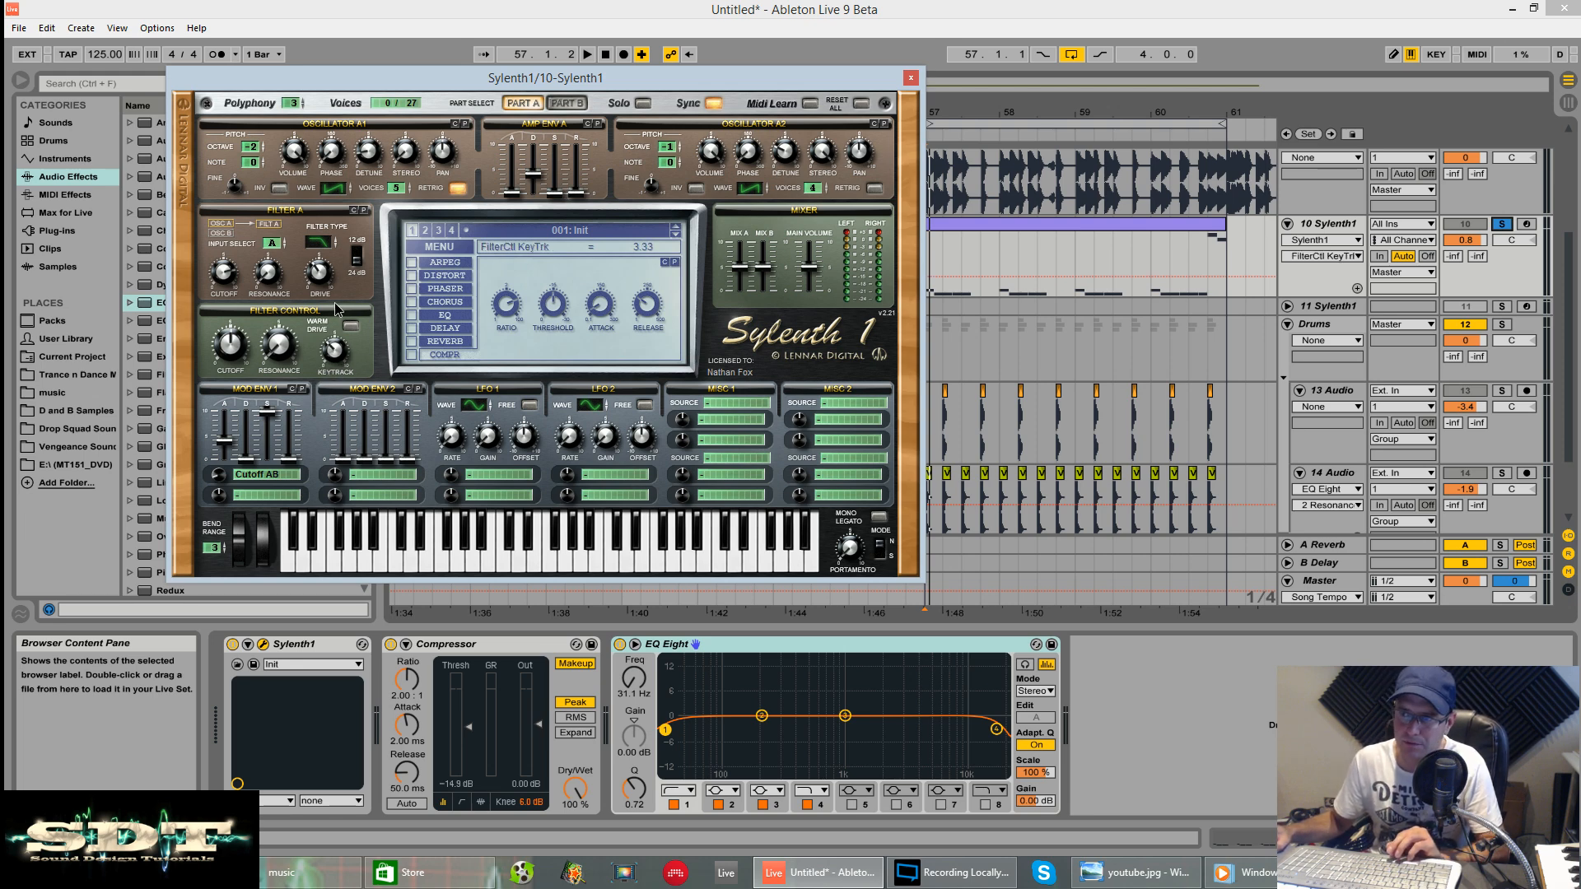
# Step: Set the filter control keytrack to 3.67 and its cutoff to 25.24 Hz, auditioning the loop
pyautogui.press('space')
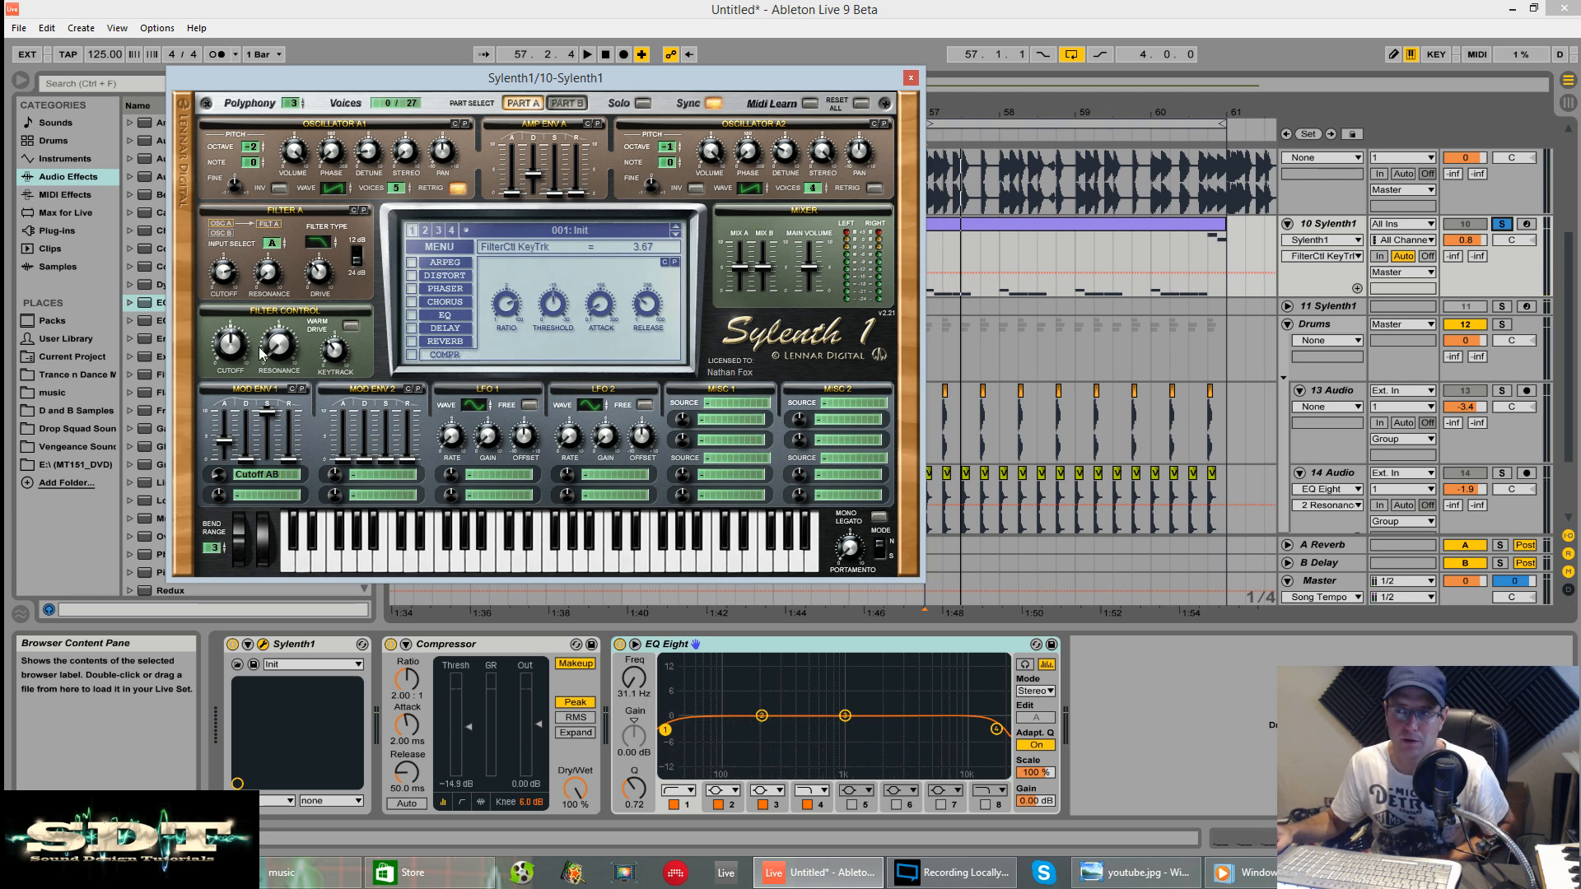
pyautogui.moveTo(232, 342)
pyautogui.mouseDown()
pyautogui.moveTo(219, 367)
pyautogui.moveTo(231, 354)
pyautogui.moveTo(235, 368)
pyautogui.mouseUp()
pyautogui.press('space')
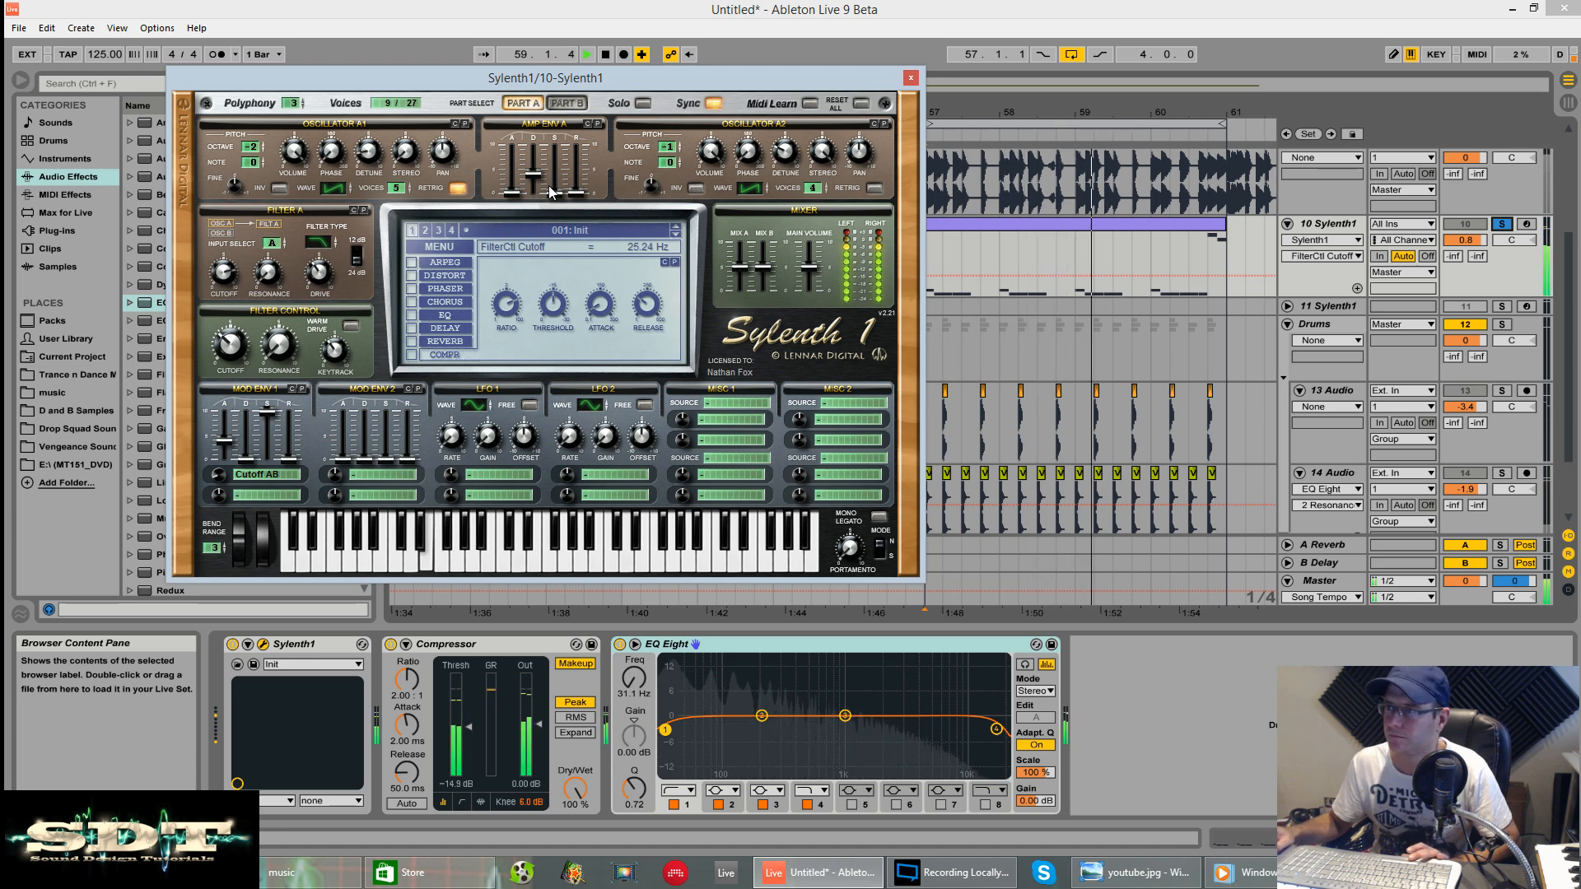
pyautogui.press('space')
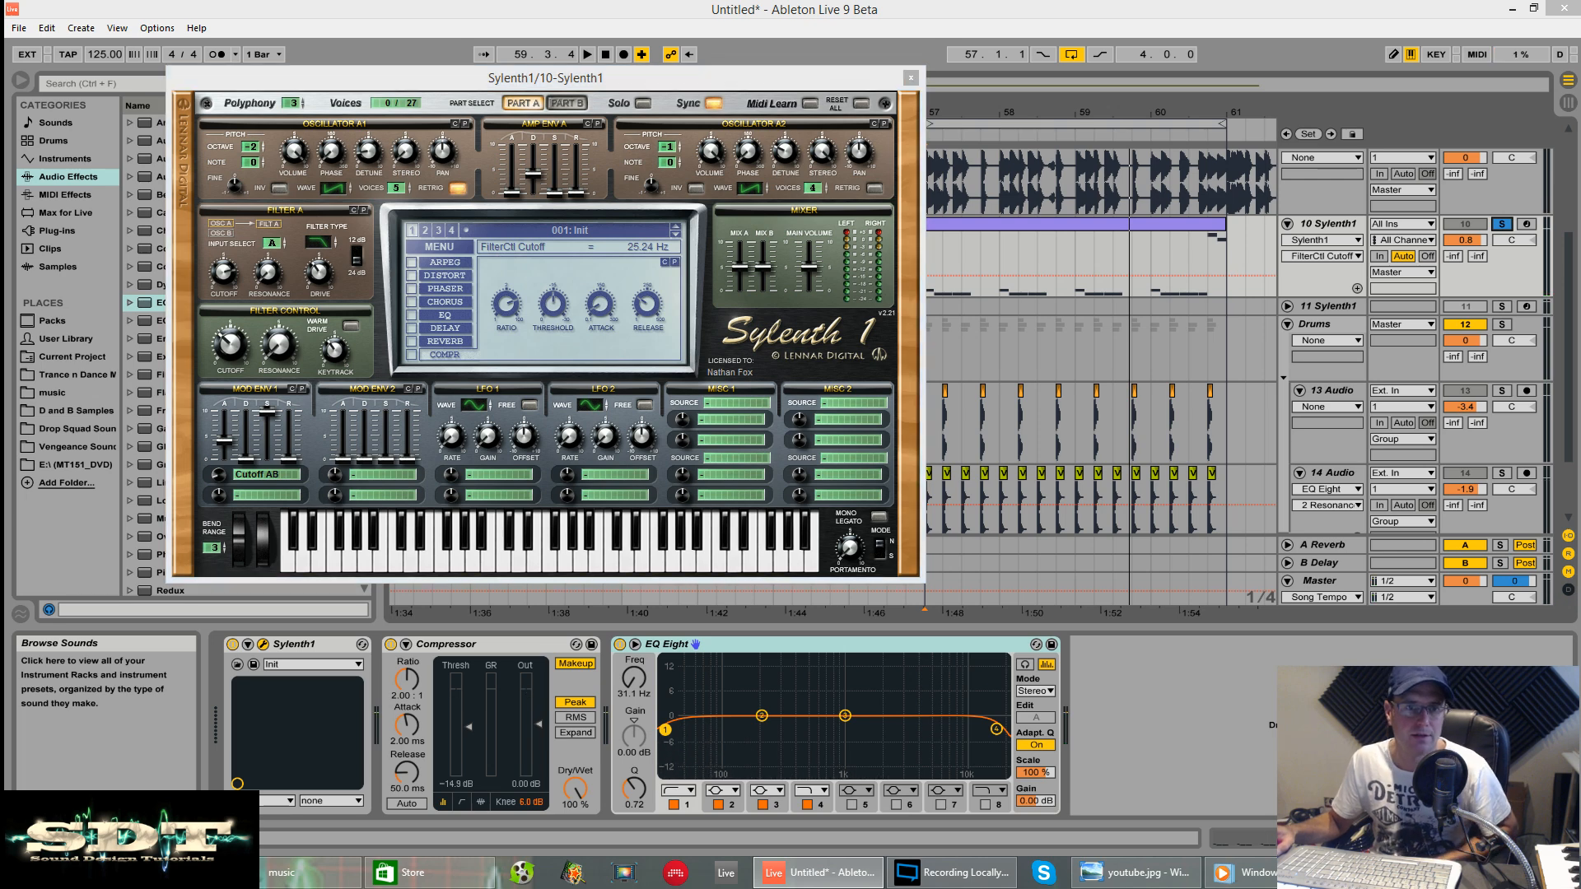
# Step: Switch to Part B, lower the Amp Env B sustain and set its decay to 3.51
pyautogui.click(564, 104)
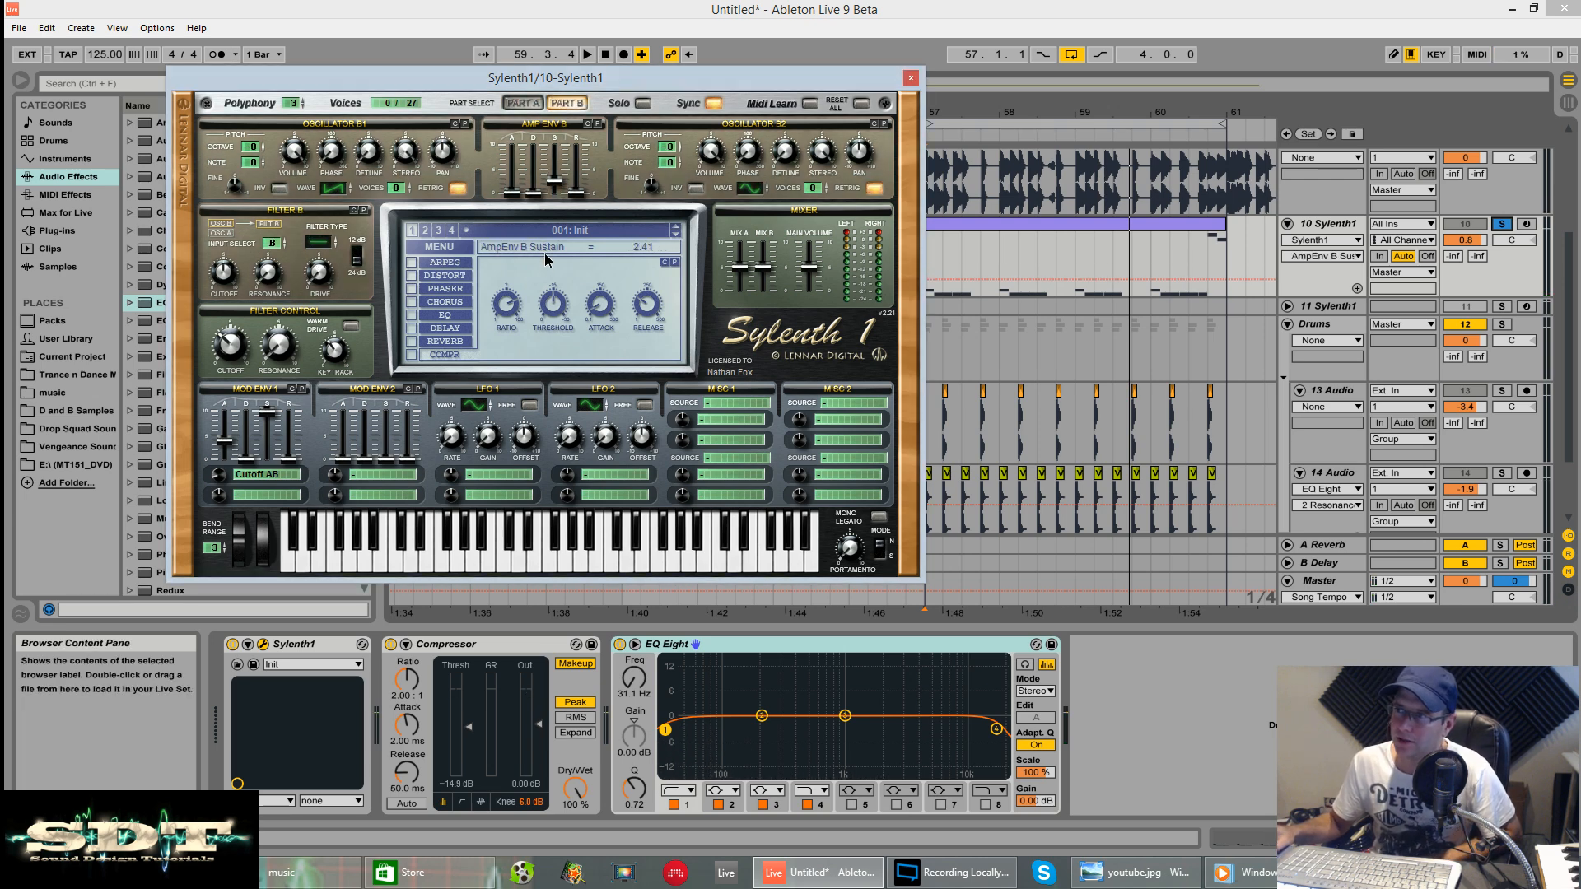
pyautogui.moveTo(526, 200); pyautogui.dragTo(531, 153)
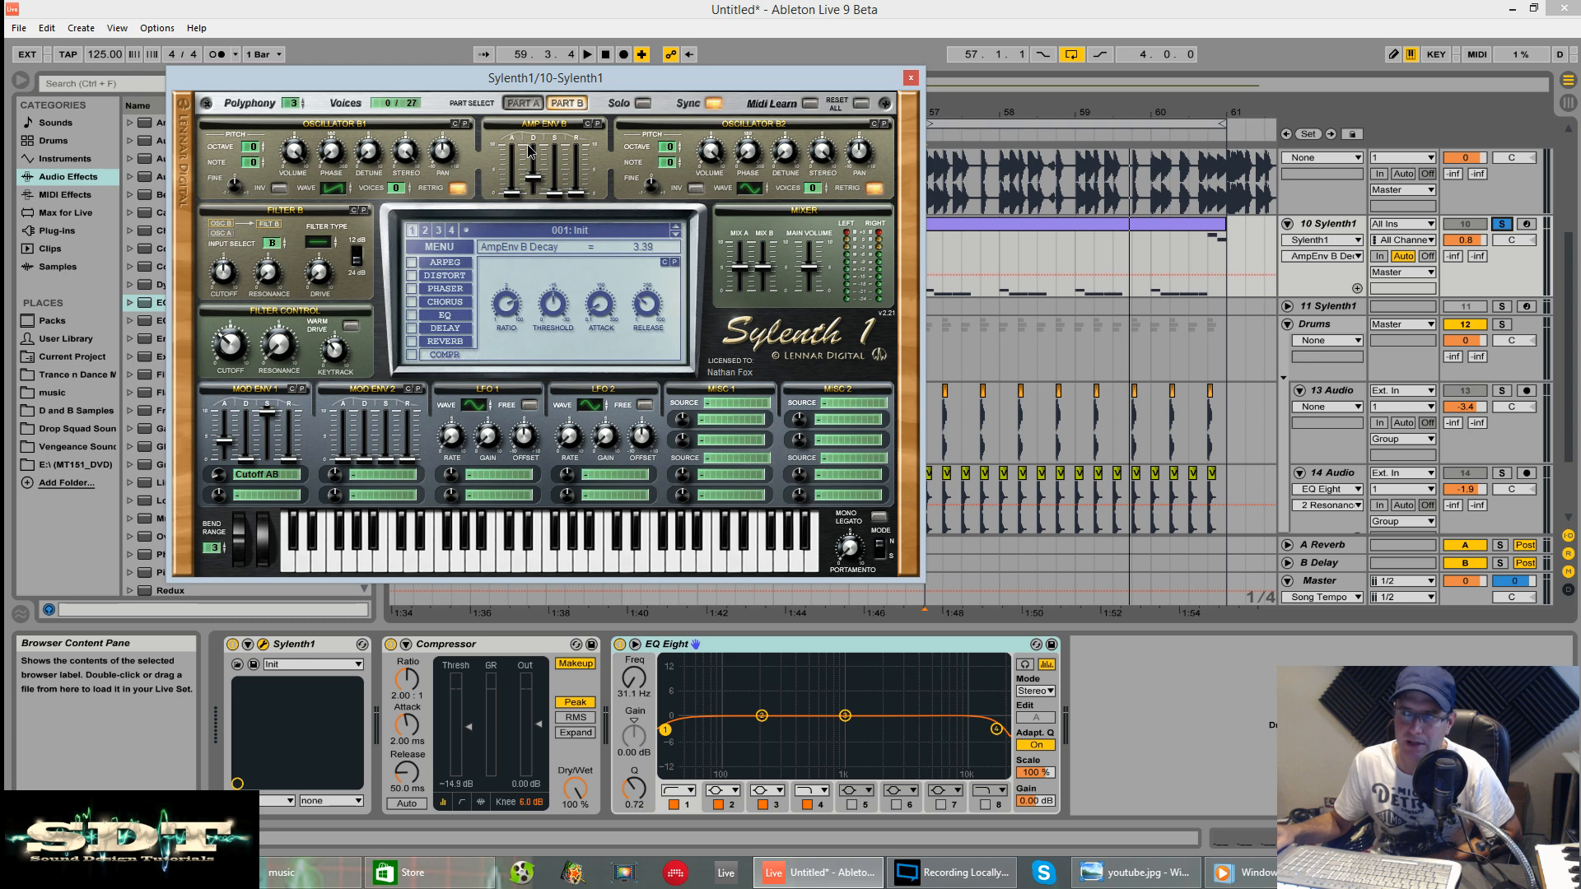
pyautogui.moveTo(530, 151); pyautogui.dragTo(530, 150)
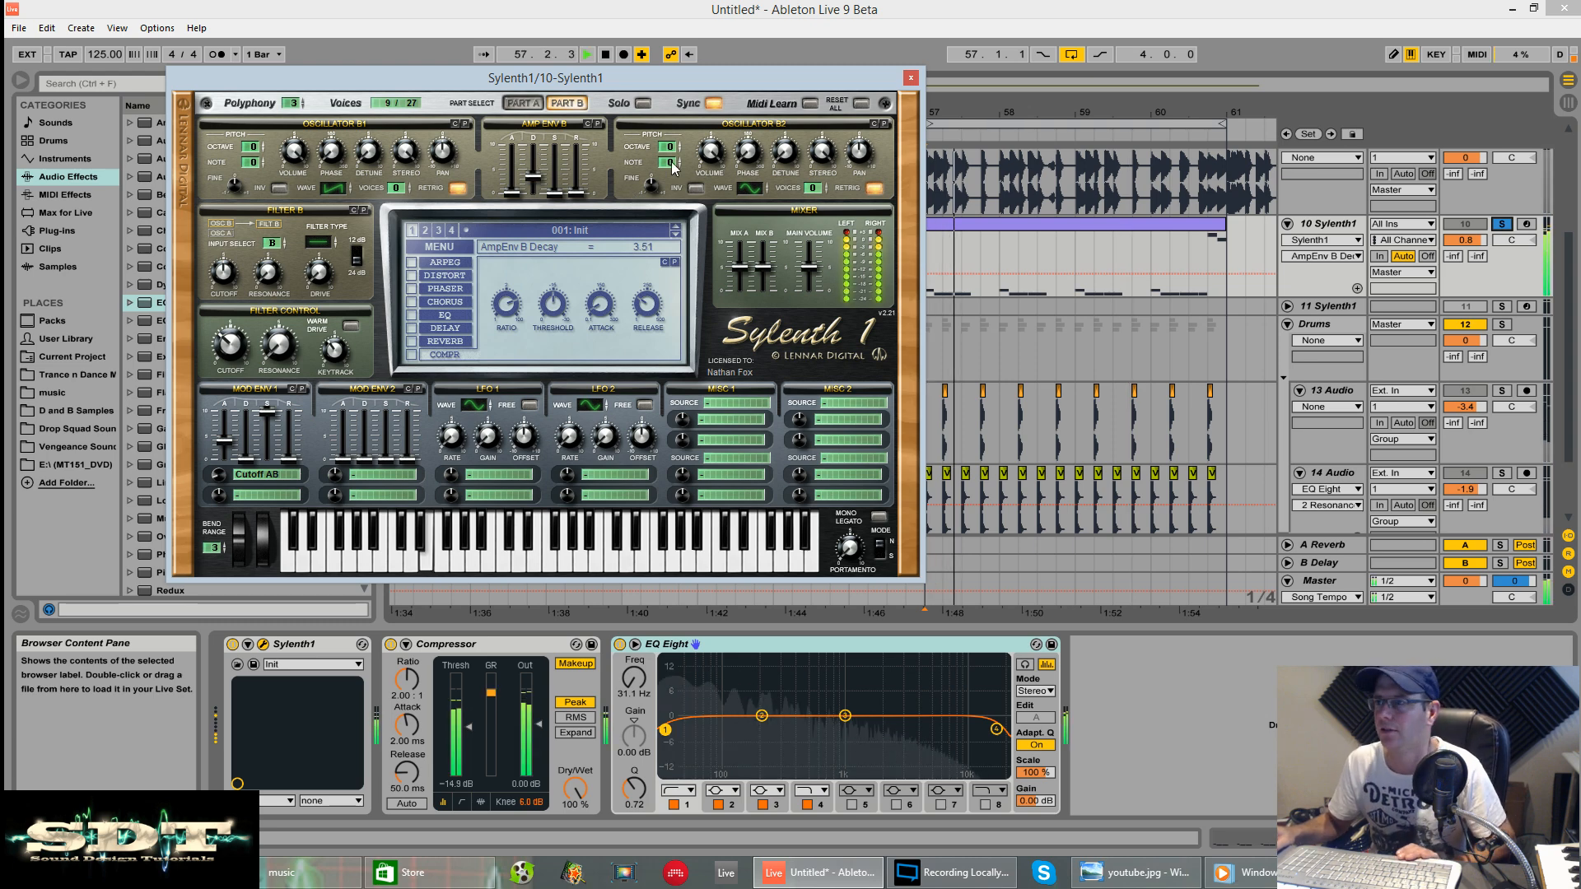
# Step: Solo Part B, set Osc B1 to a Sine wave at octave -1 with 3 voices, and play the loop
pyautogui.click(643, 102)
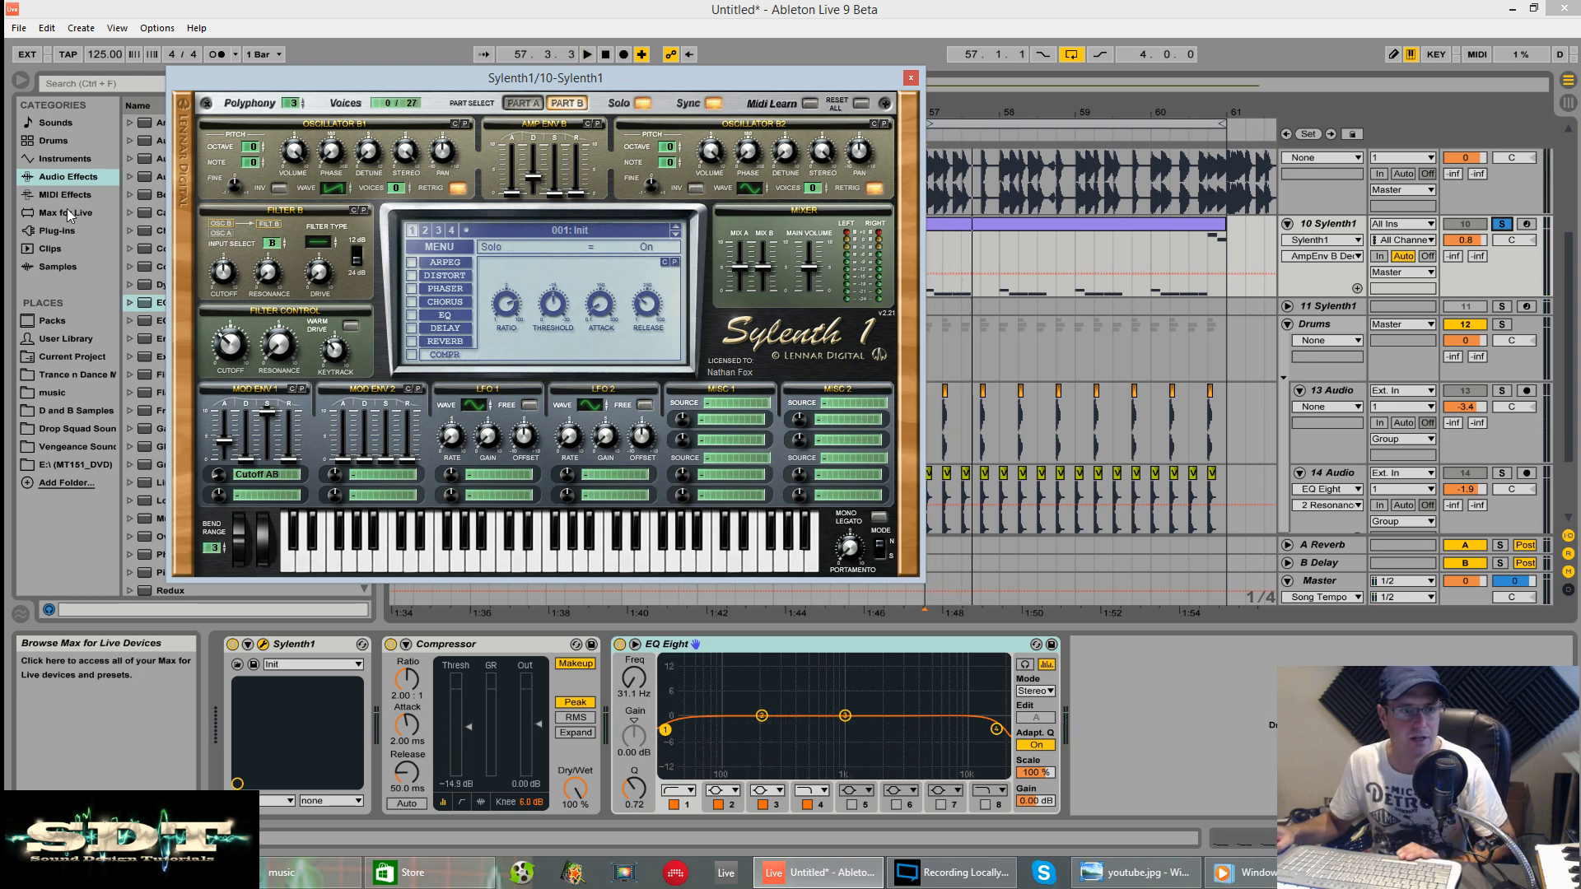
pyautogui.click(318, 190)
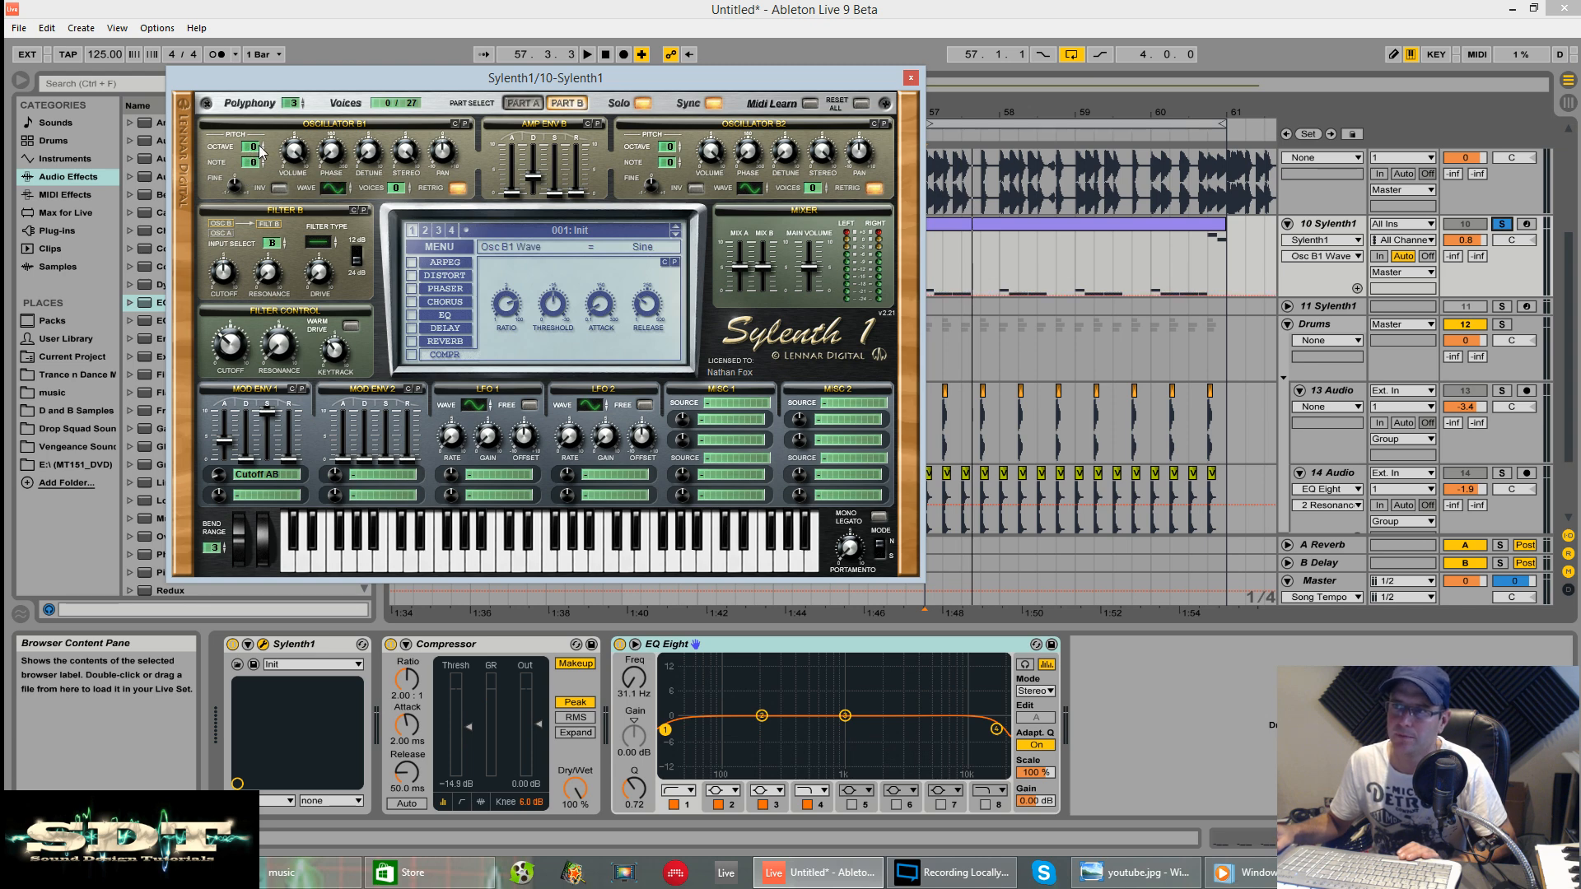
pyautogui.moveTo(253, 148); pyautogui.dragTo(250, 121)
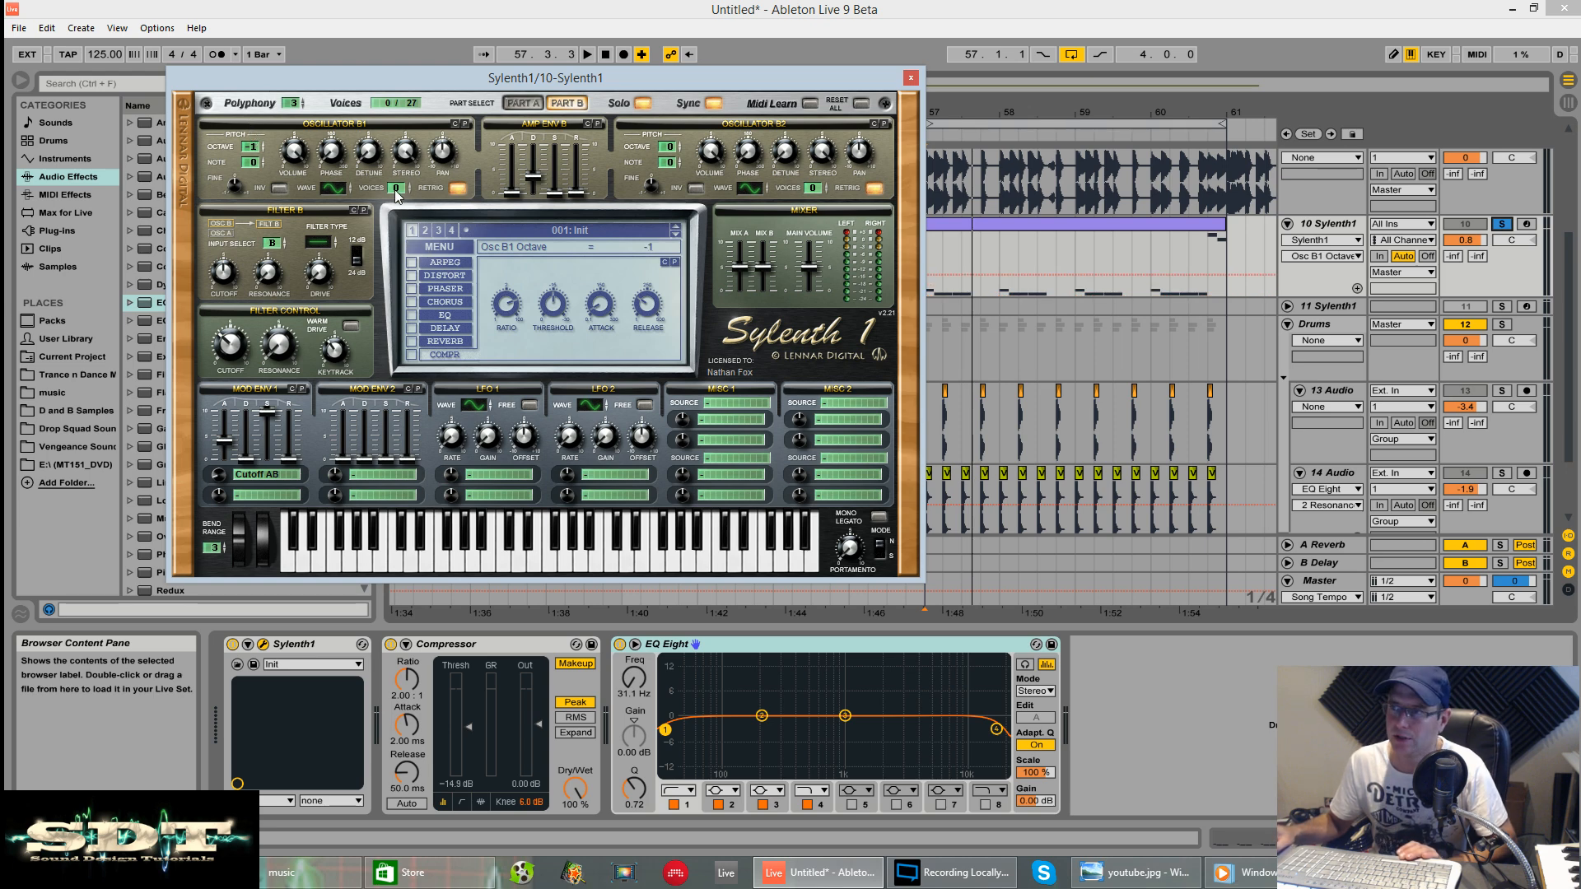
pyautogui.moveTo(396, 188); pyautogui.dragTo(396, 177)
pyautogui.press('space')
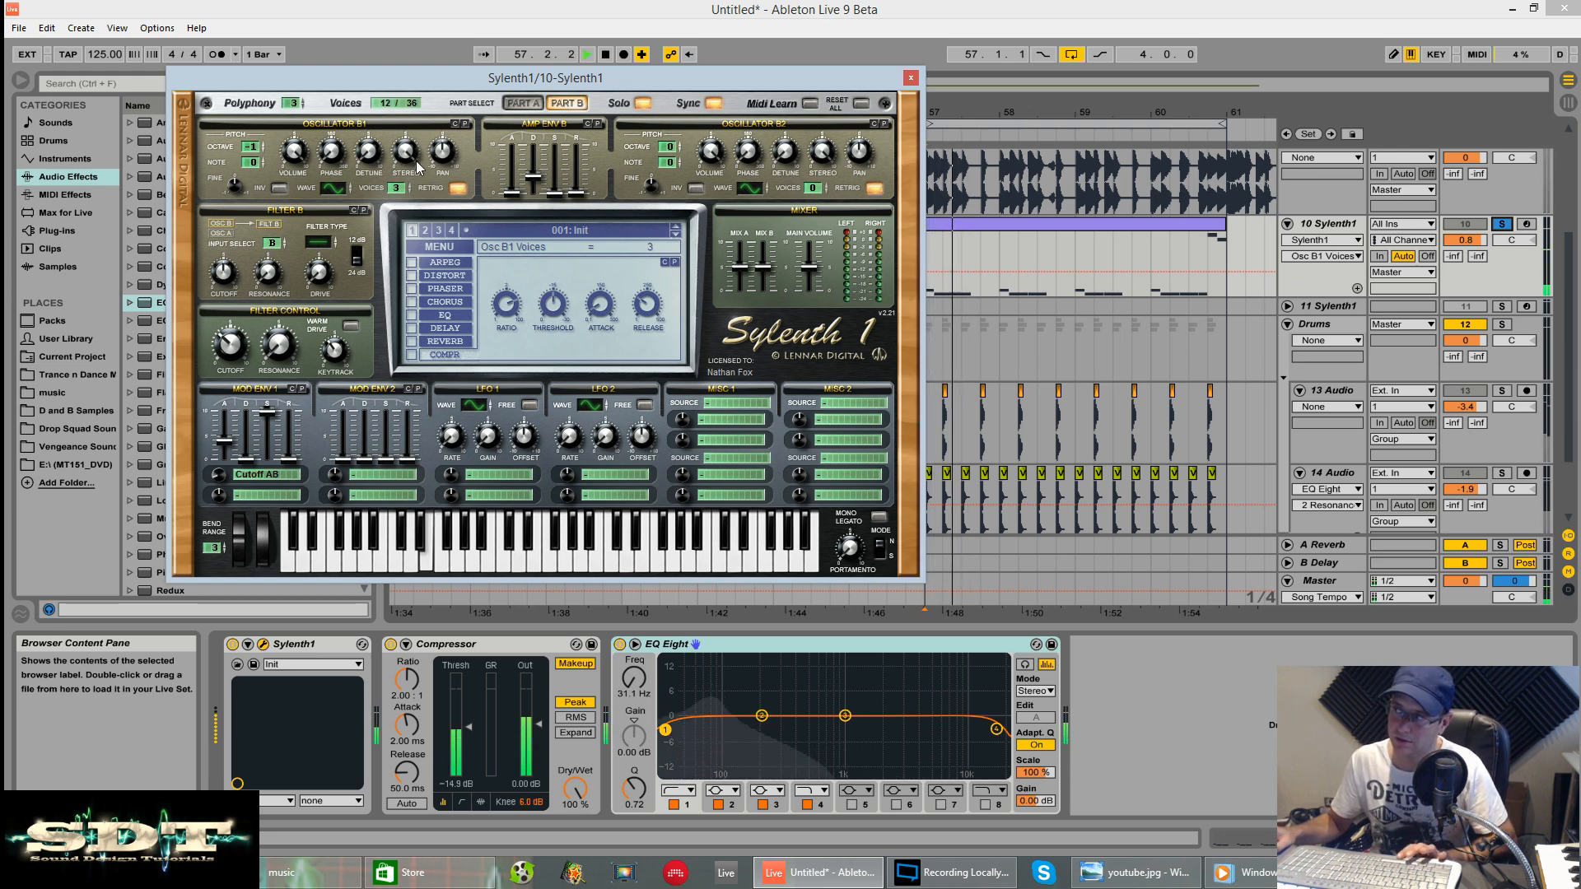
# Step: Stop playback and lower the Mix B level to 3.51
pyautogui.press('space')
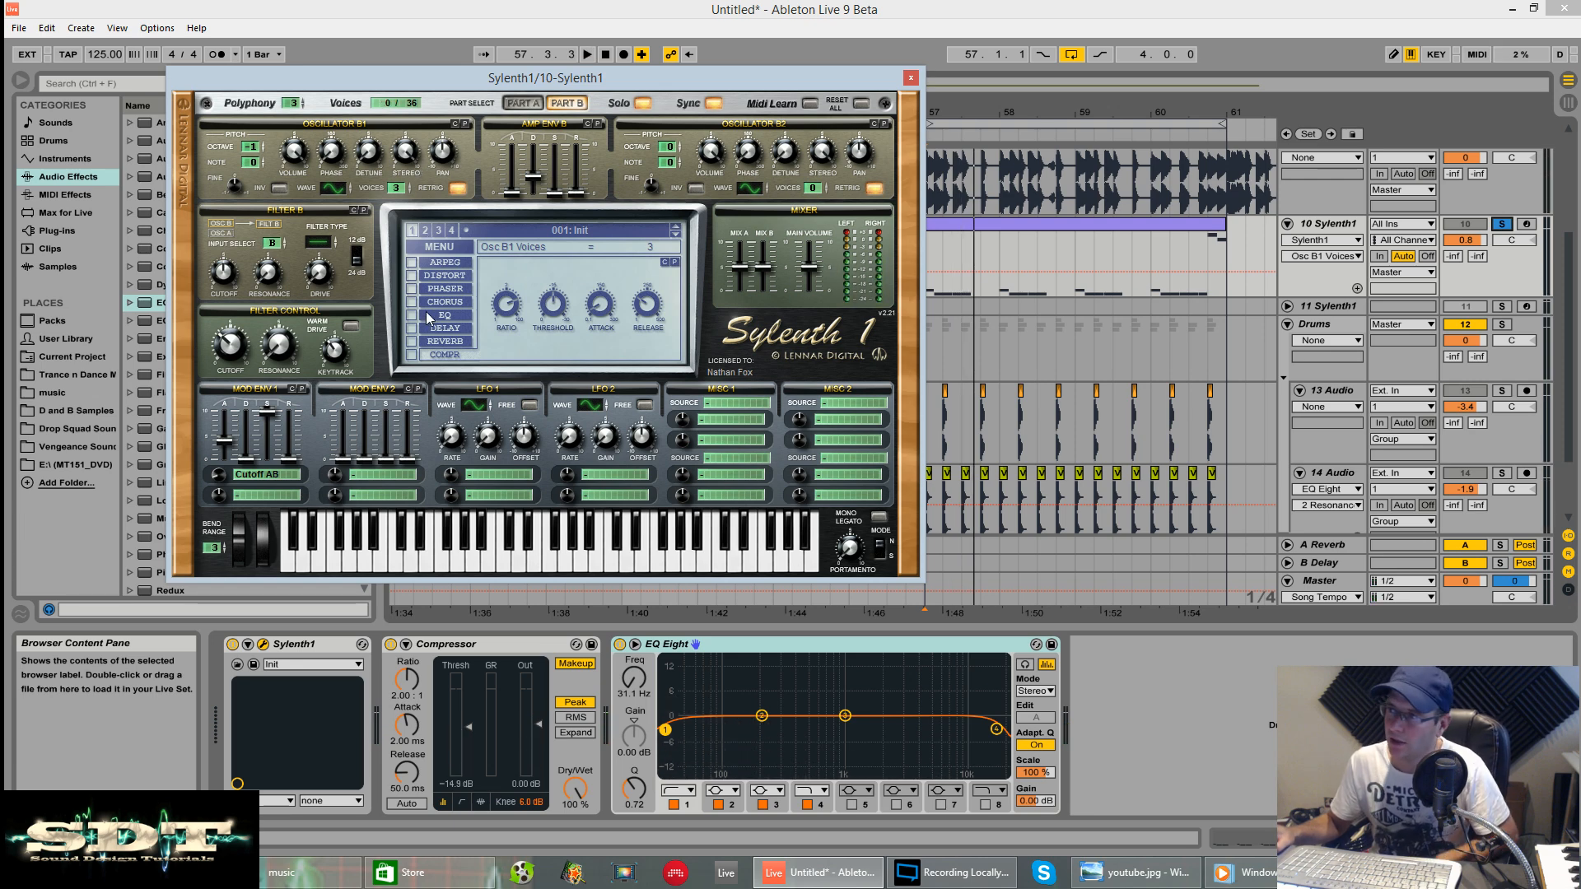
pyautogui.click(771, 277)
pyautogui.moveTo(771, 278); pyautogui.dragTo(765, 298)
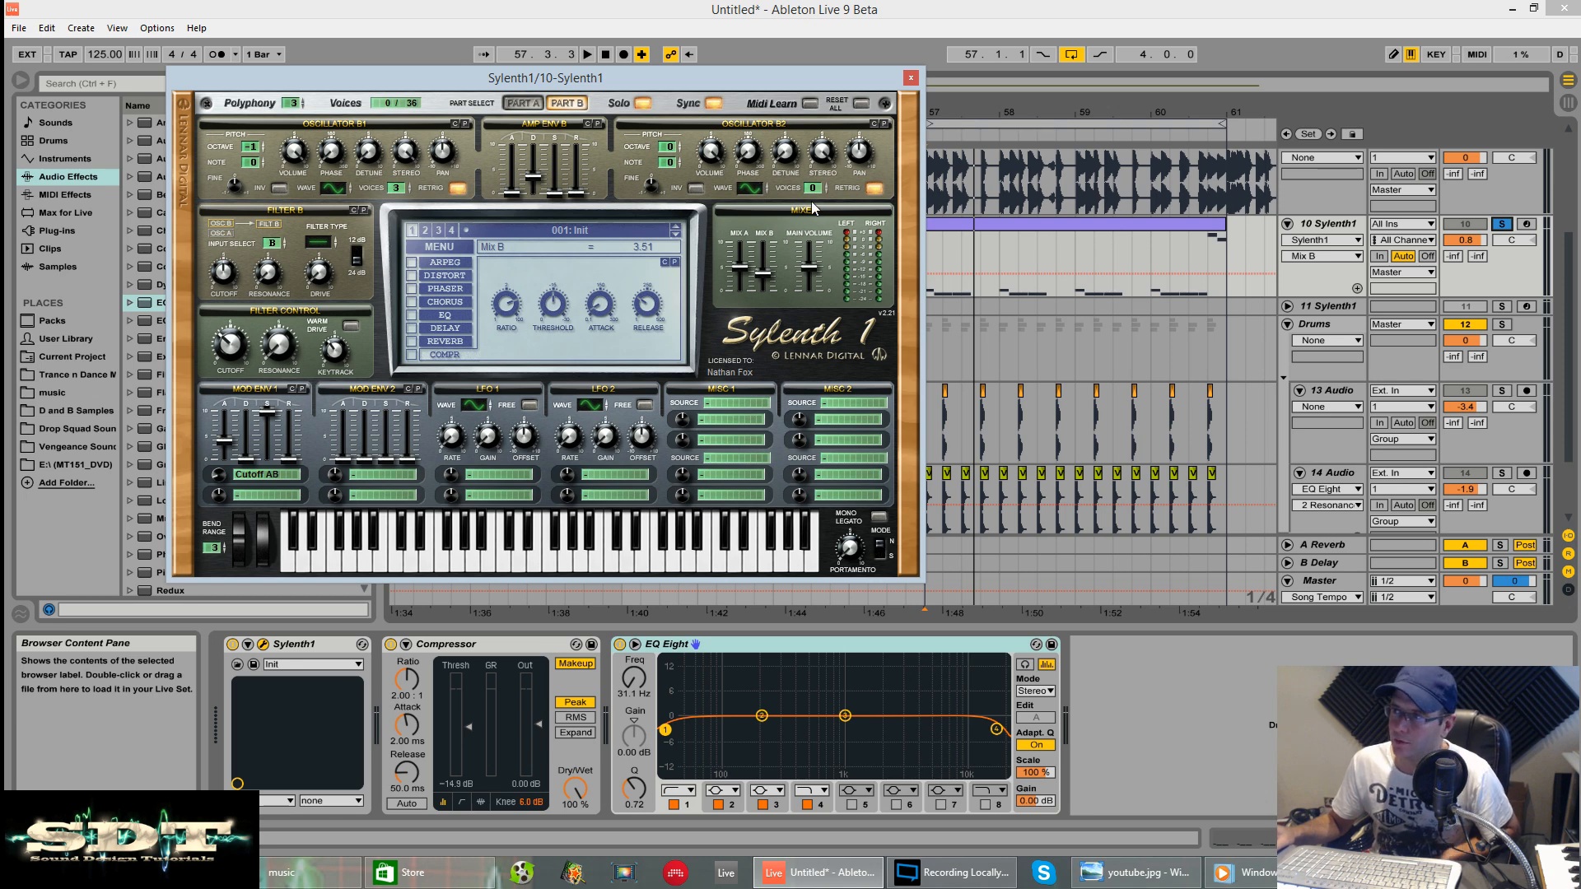
# Step: Set Osc B2 to 3 voices, retrigger off, 0.86 detune and octave -2, and audition it
pyautogui.moveTo(812, 189); pyautogui.dragTo(807, 141)
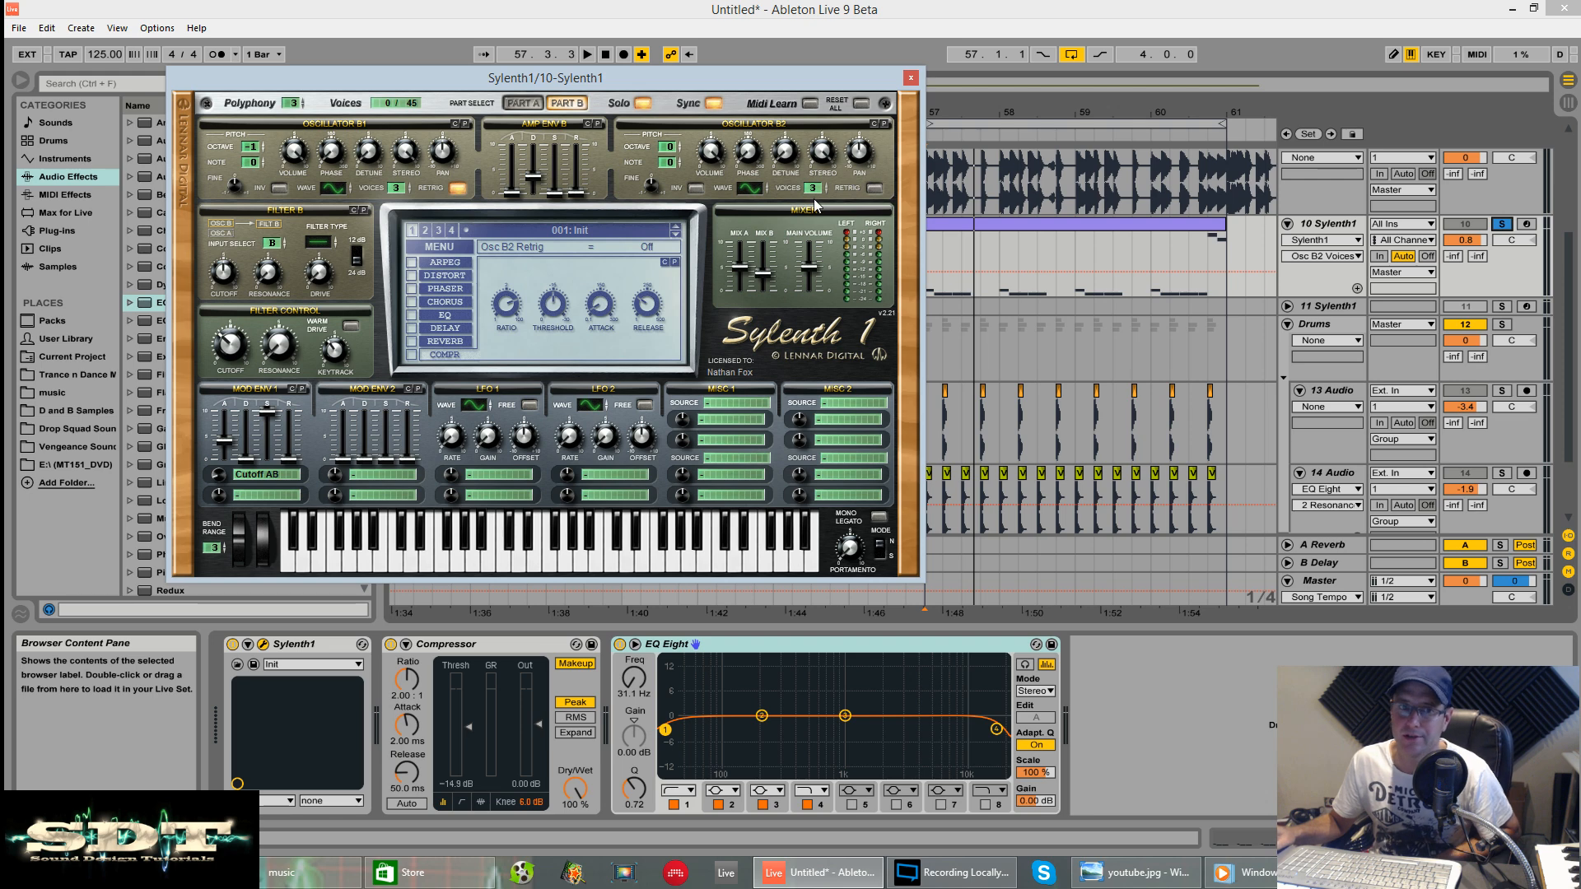
pyautogui.moveTo(785, 160); pyautogui.dragTo(793, 156)
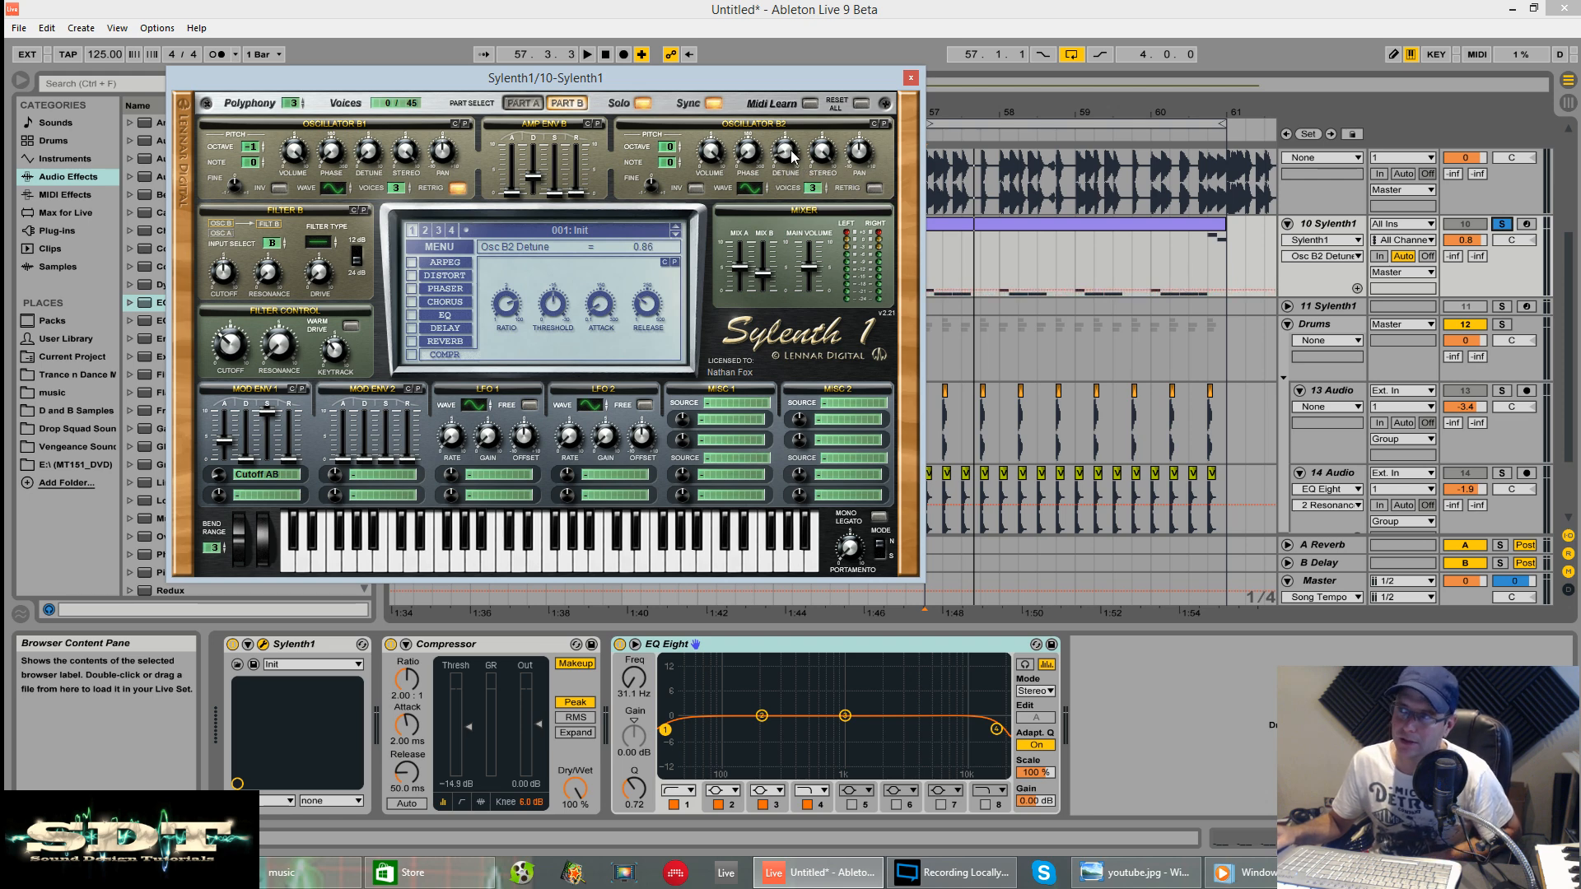
pyautogui.moveTo(669, 148); pyautogui.dragTo(670, 174)
pyautogui.press('space')
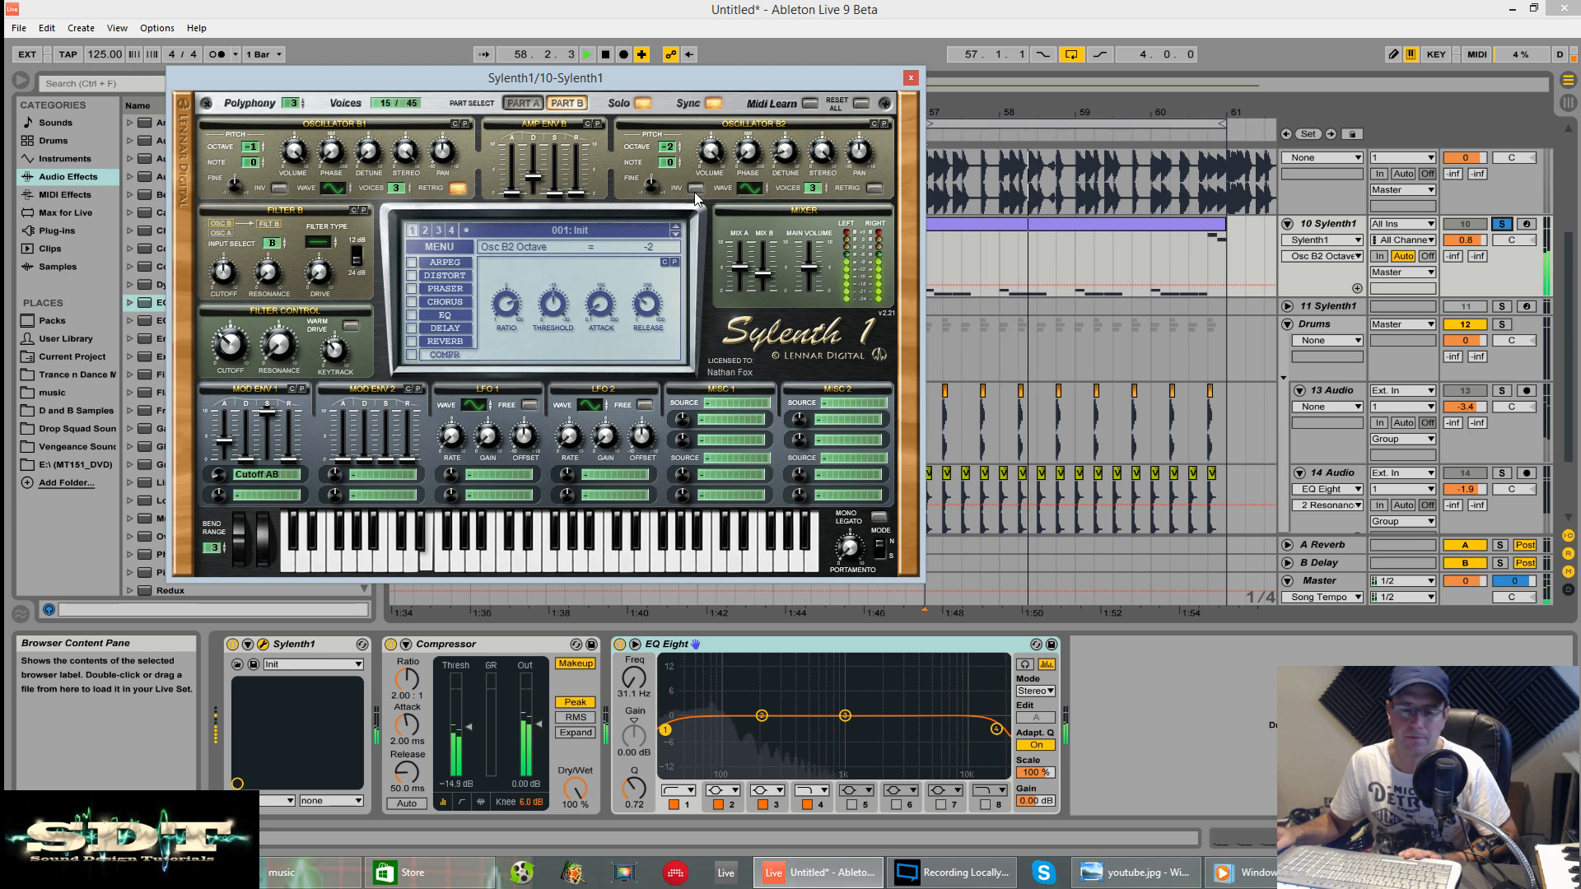
pyautogui.press('space')
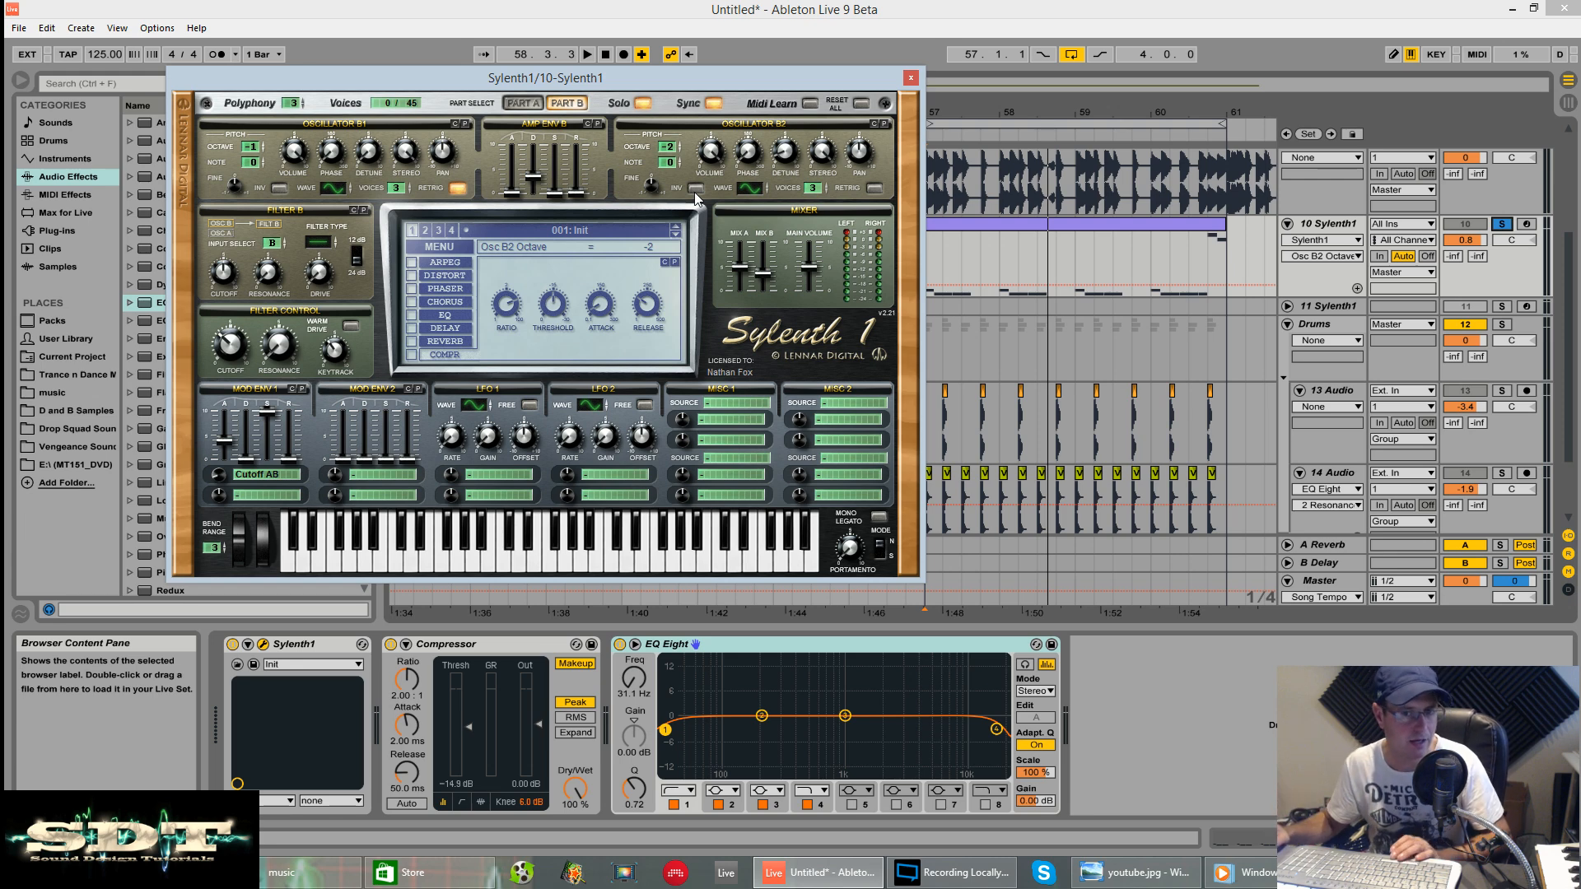
# Step: Turn off the synth's solo and unsolo track 10 to audition the bass with the full mix
pyautogui.press('space')
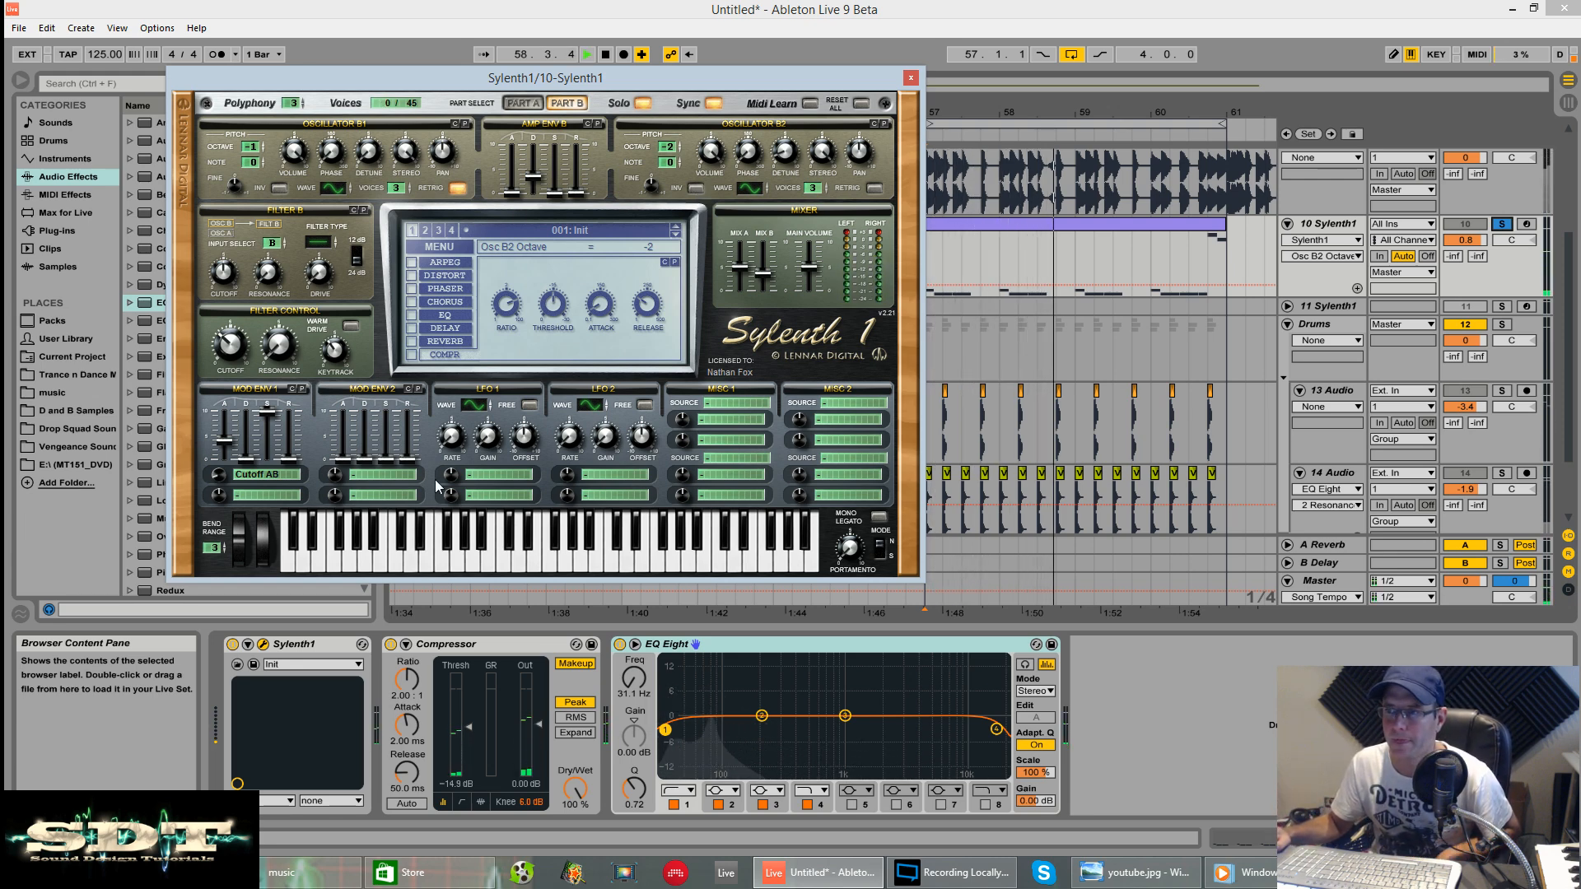
pyautogui.click(645, 105)
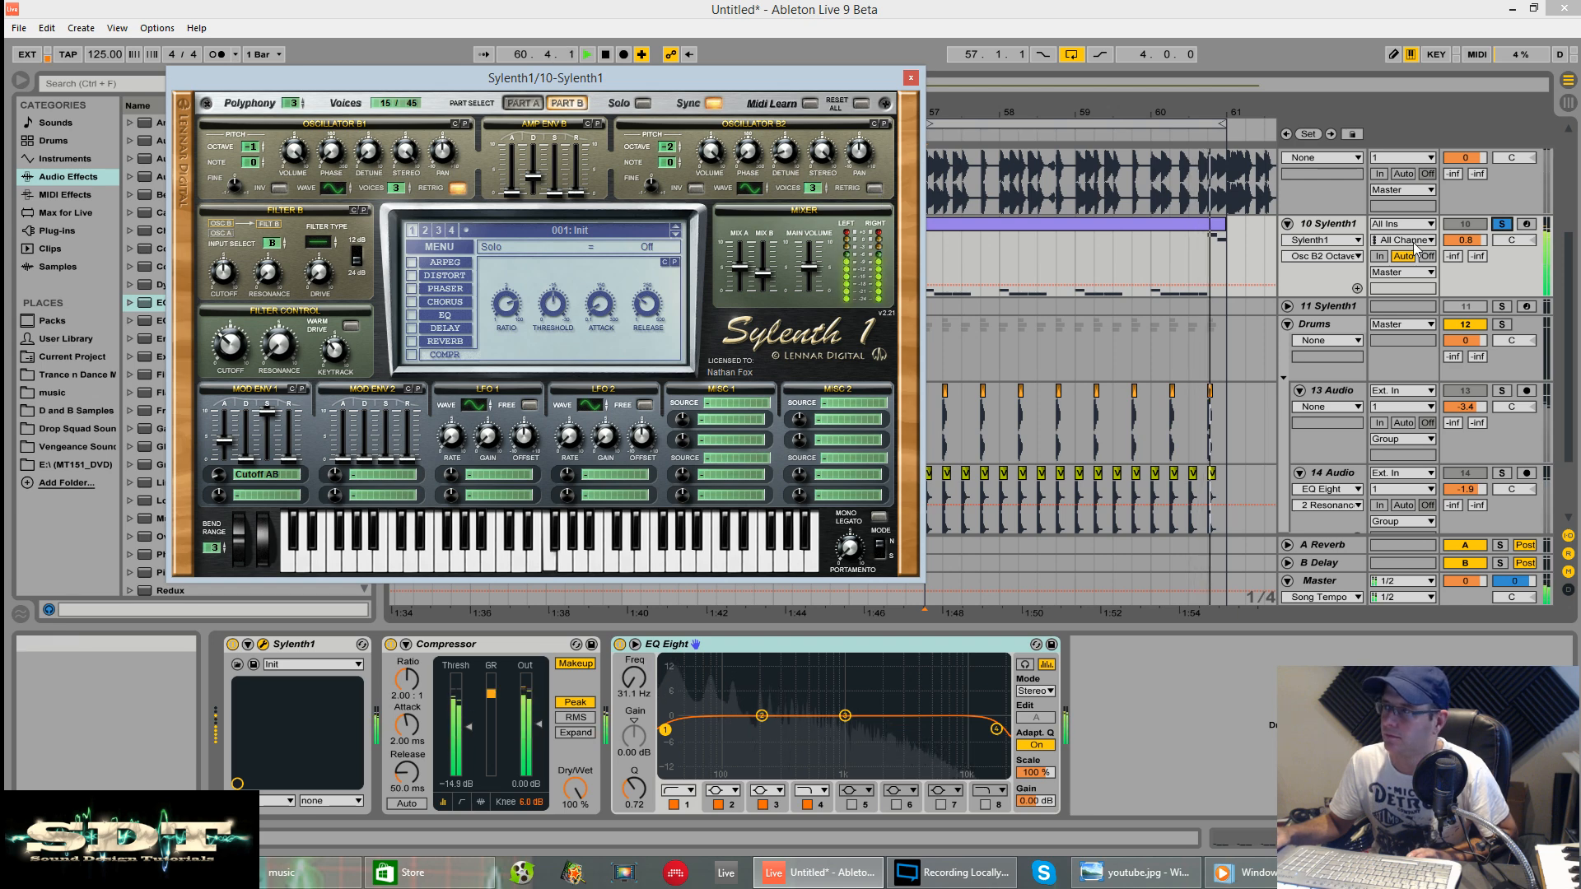
pyautogui.click(1502, 224)
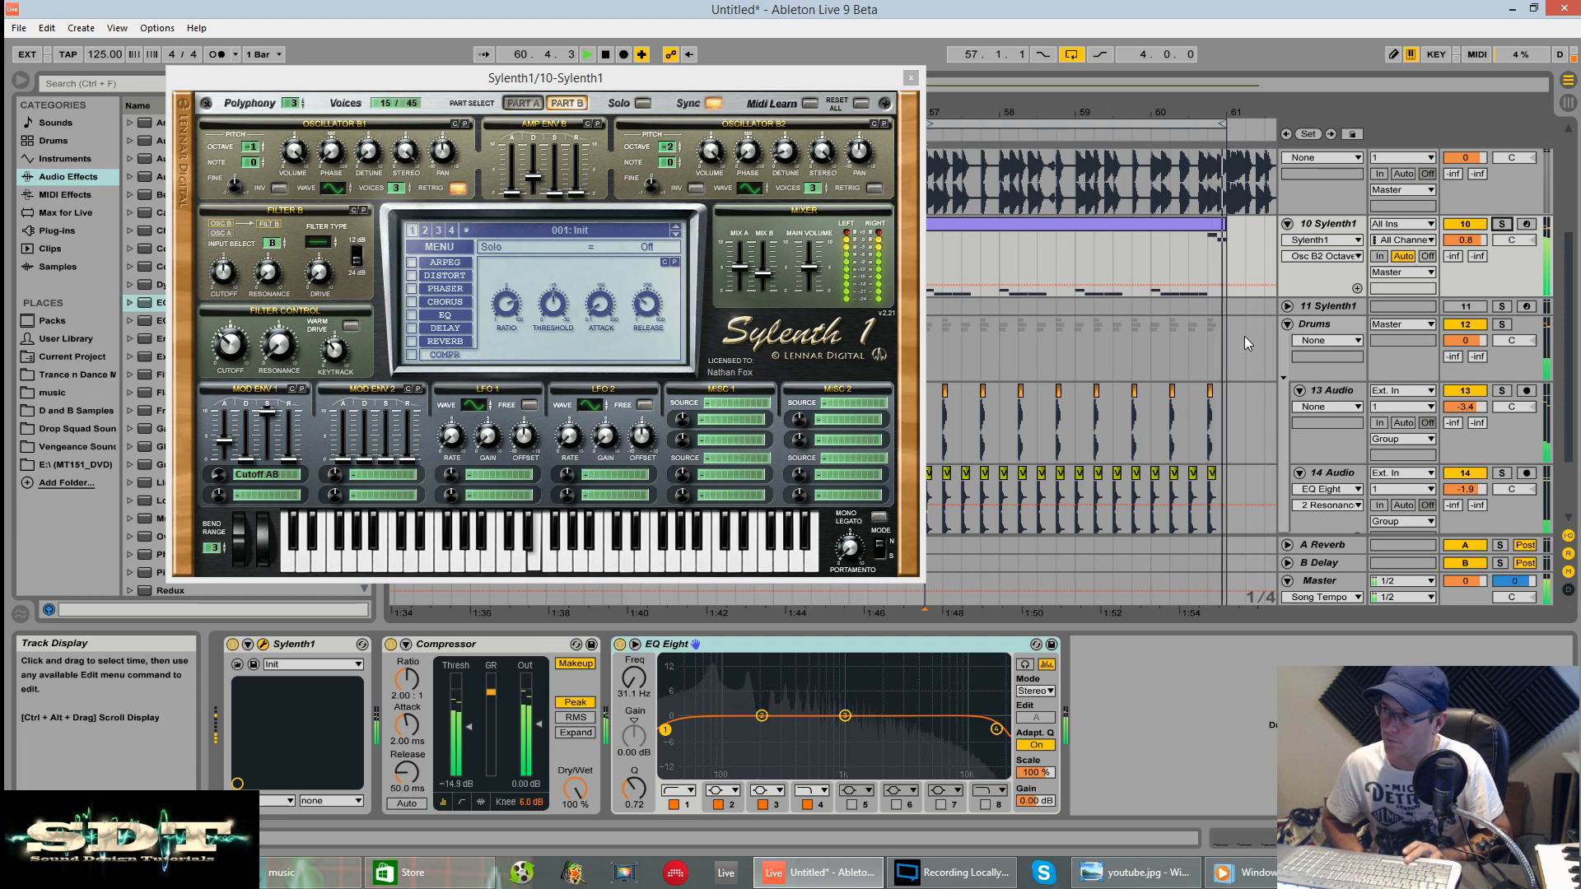
pyautogui.press('space')
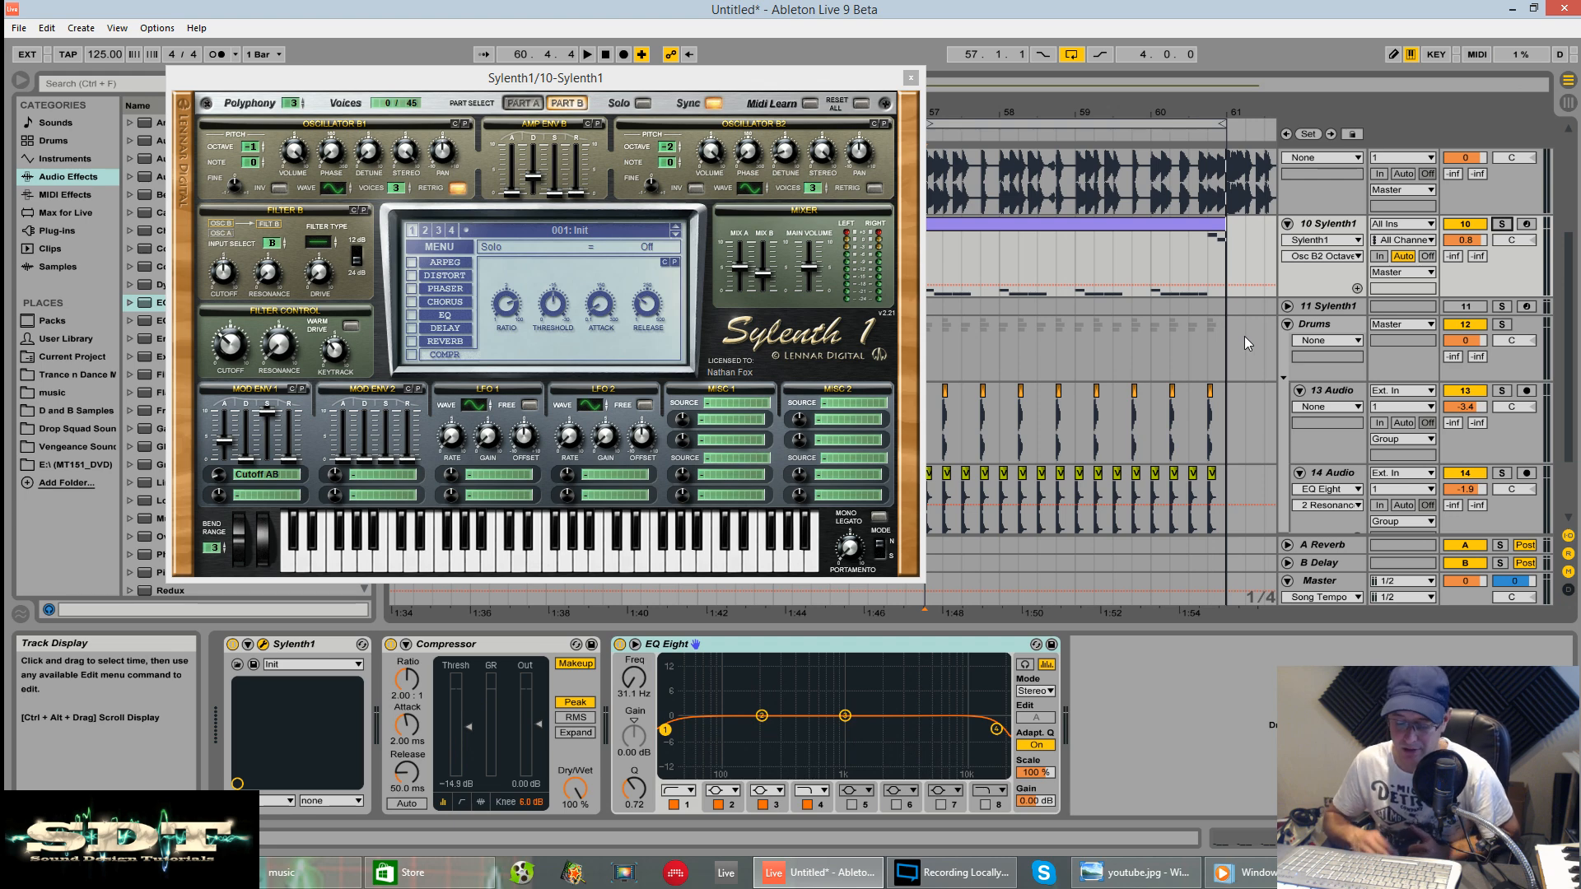
# Step: Set Filter B to Lowpass with 3.10 drive and a 7511.49 Hz cutoff, comparing it with Part A's filter
pyautogui.click(320, 242)
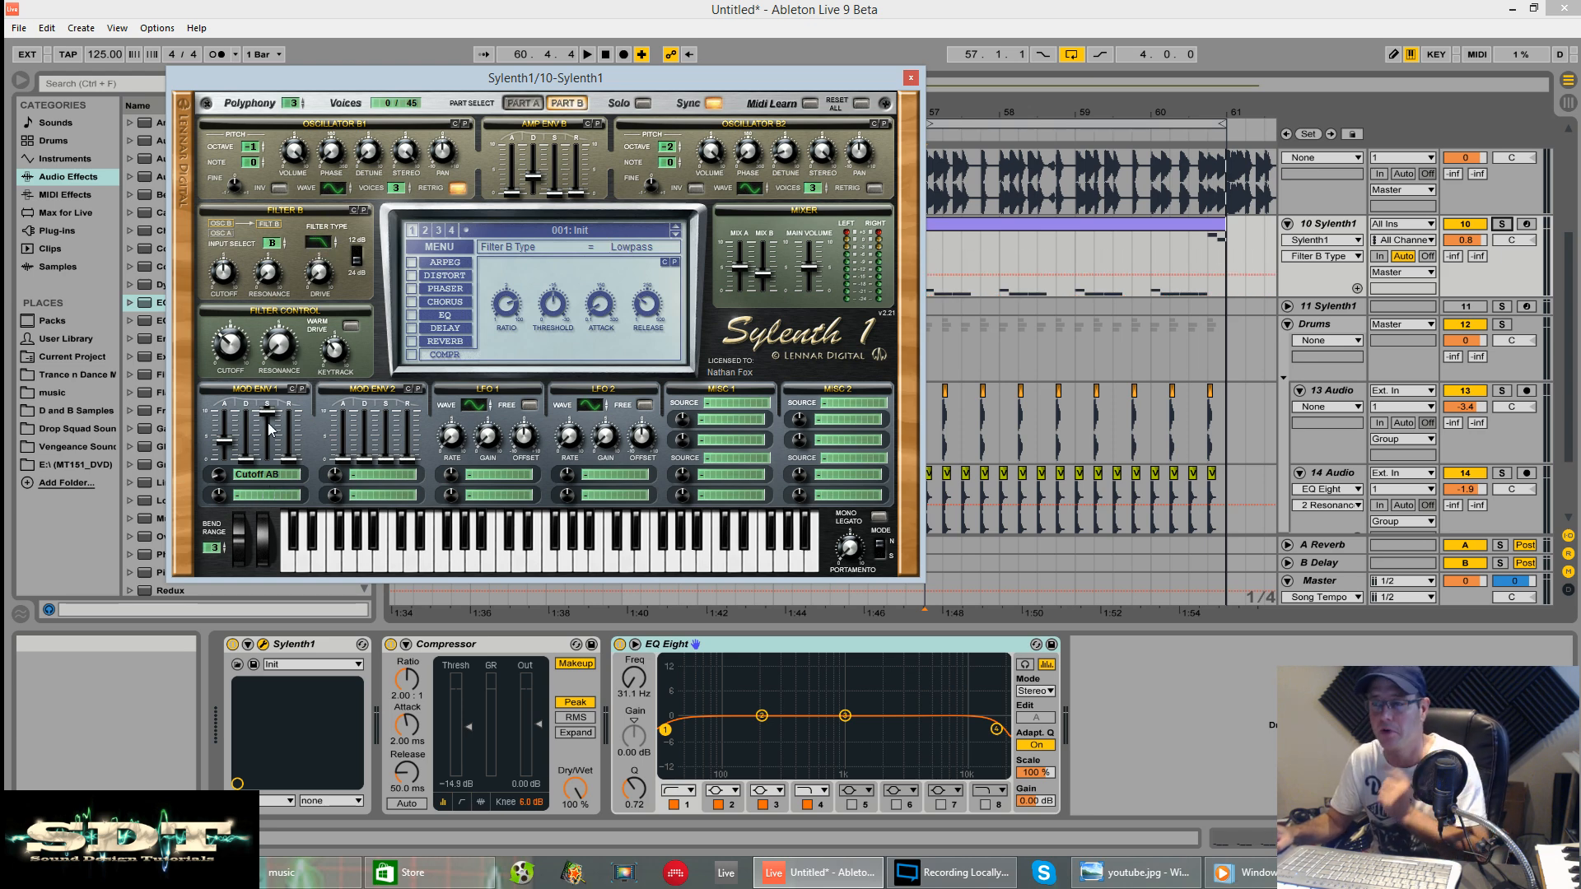
pyautogui.click(318, 272)
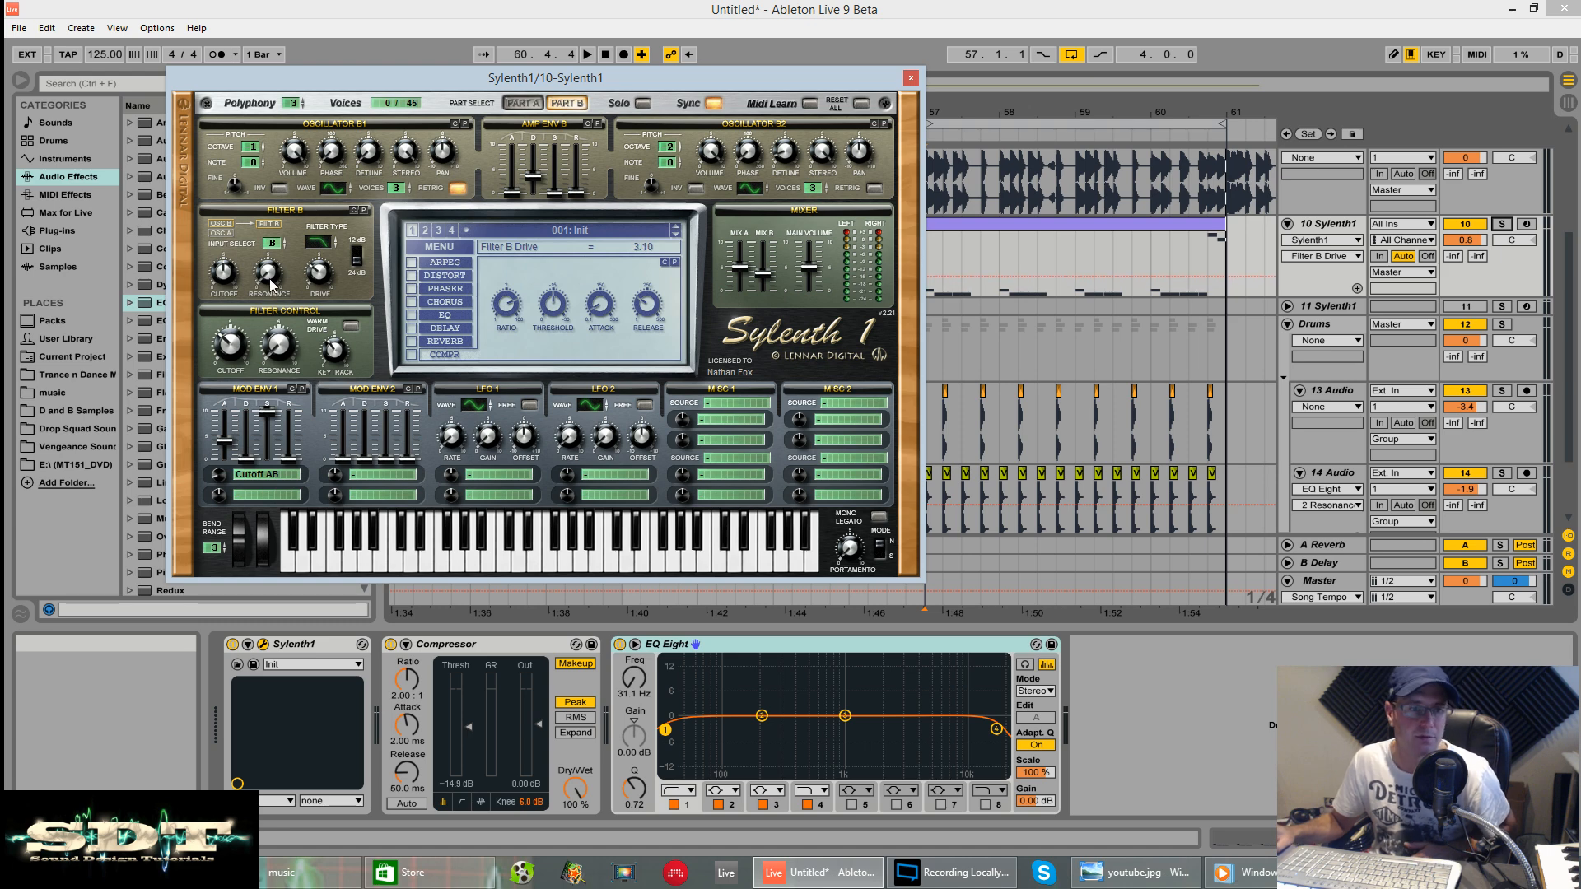
pyautogui.click(228, 280)
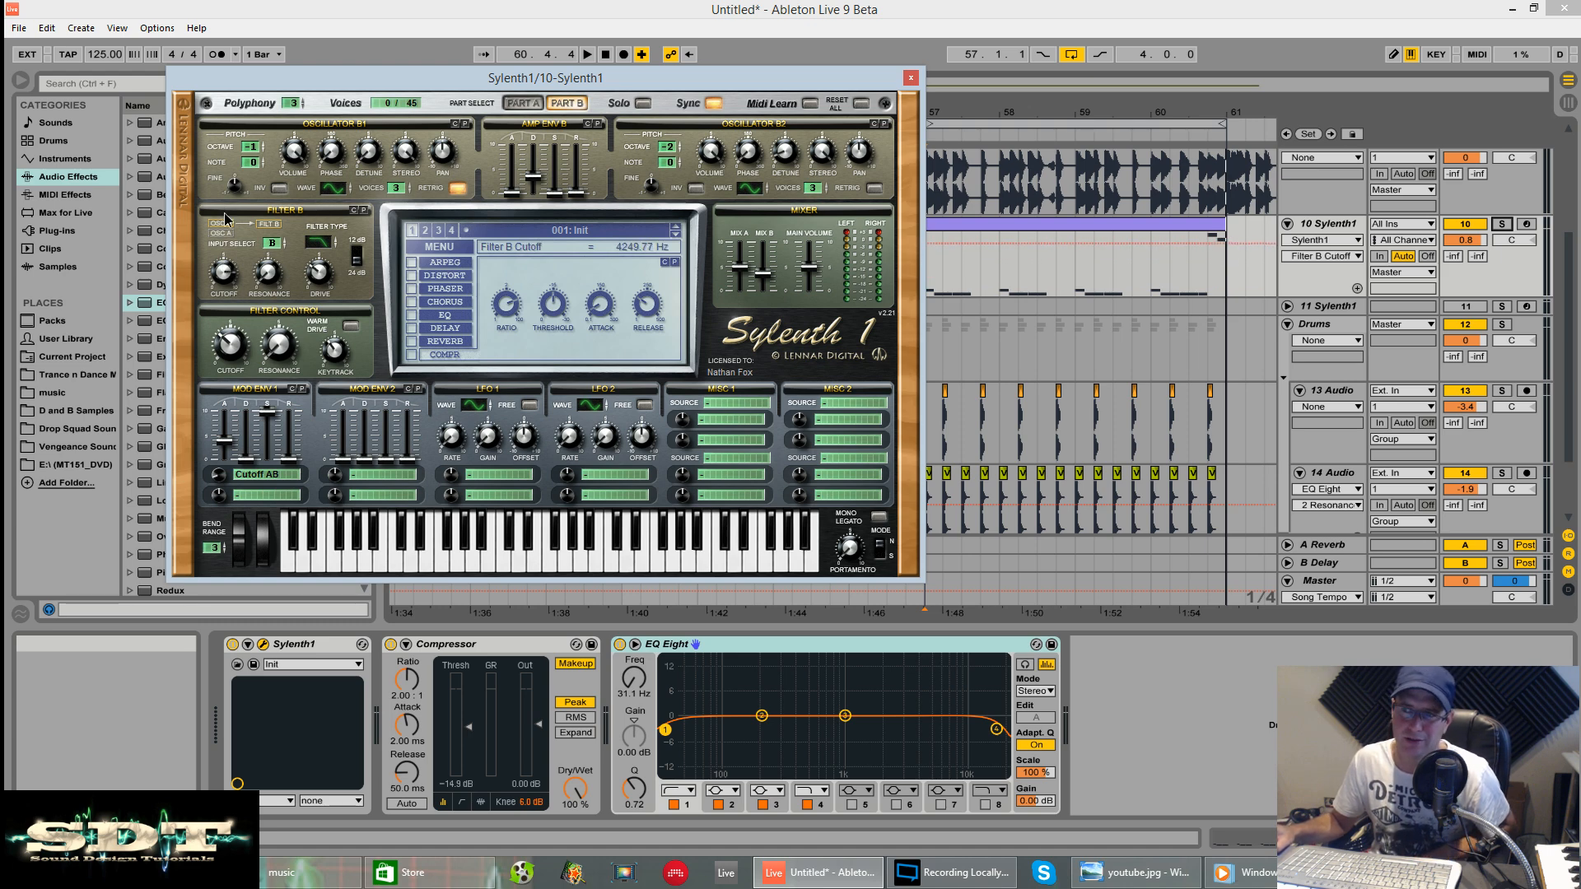
pyautogui.click(560, 107)
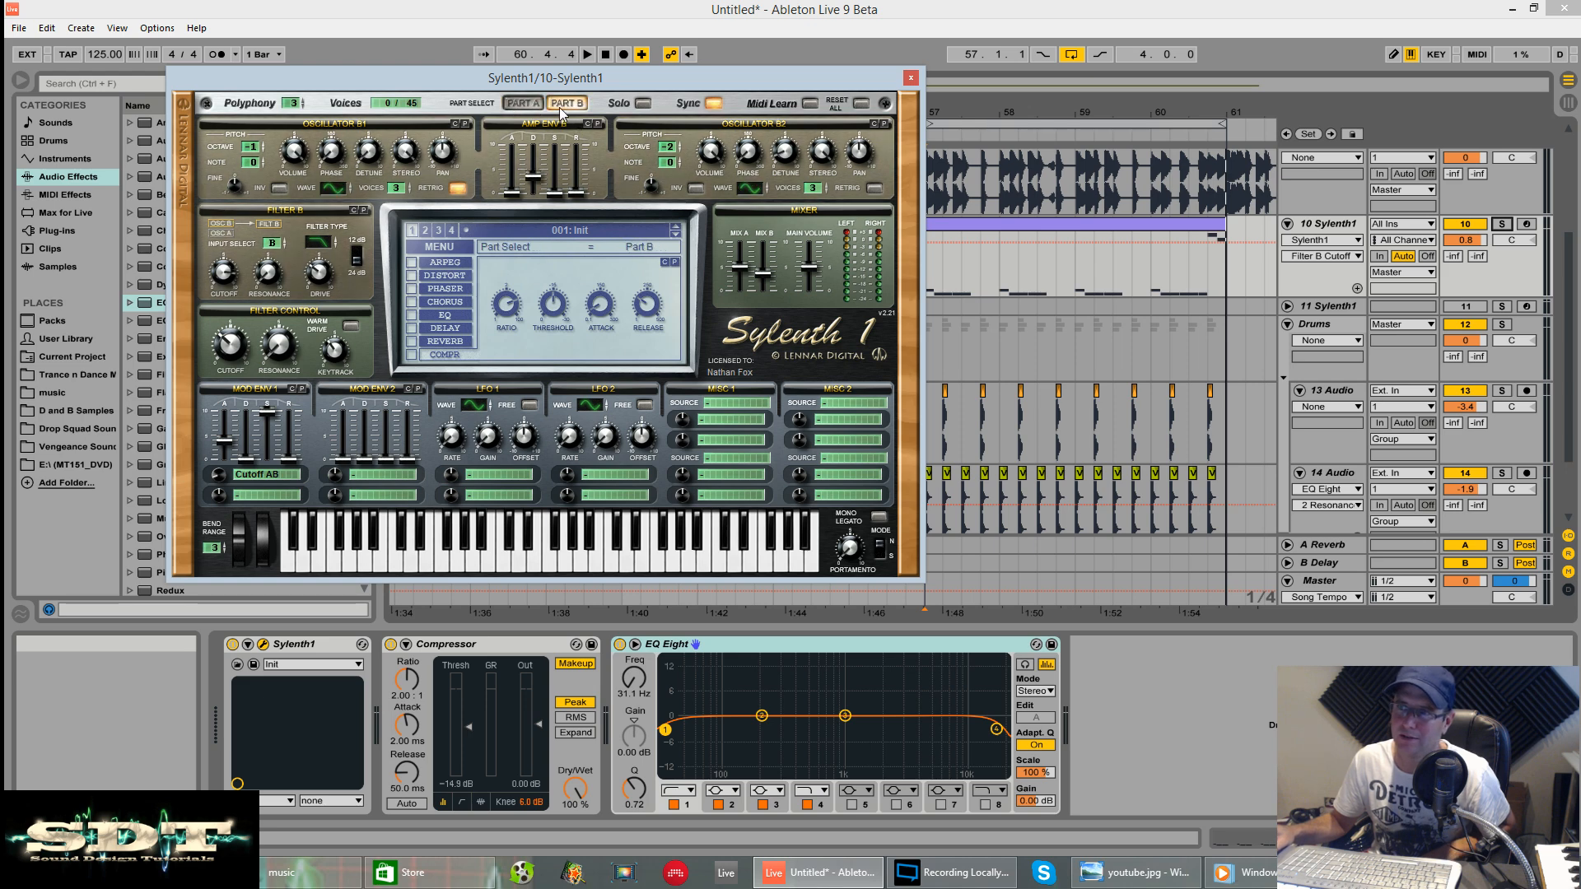
pyautogui.click(522, 104)
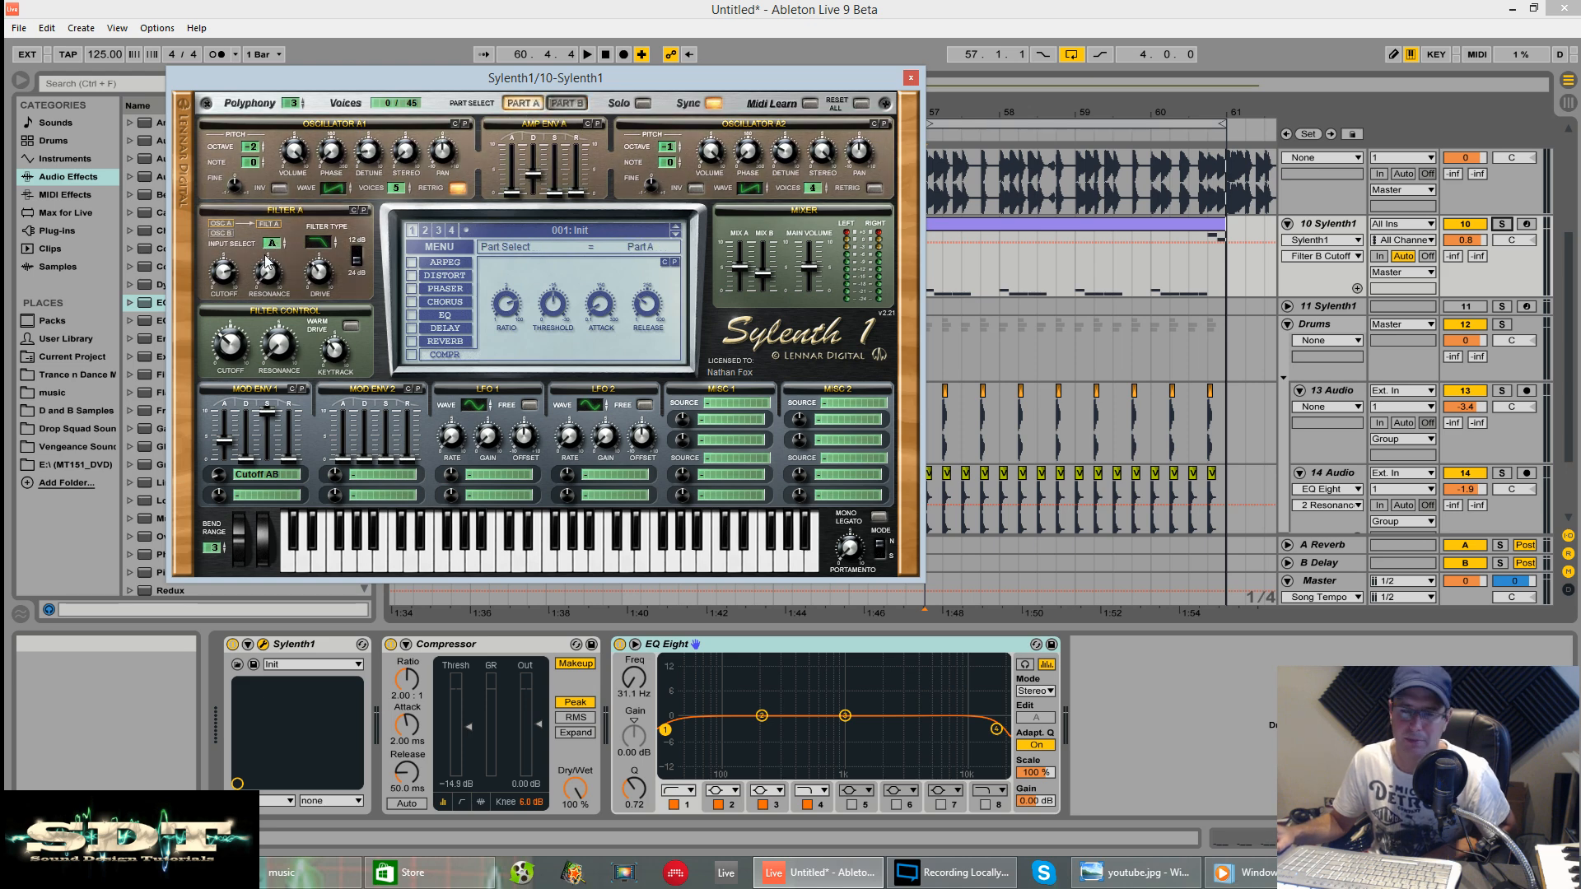
pyautogui.click(567, 103)
pyautogui.moveTo(234, 267)
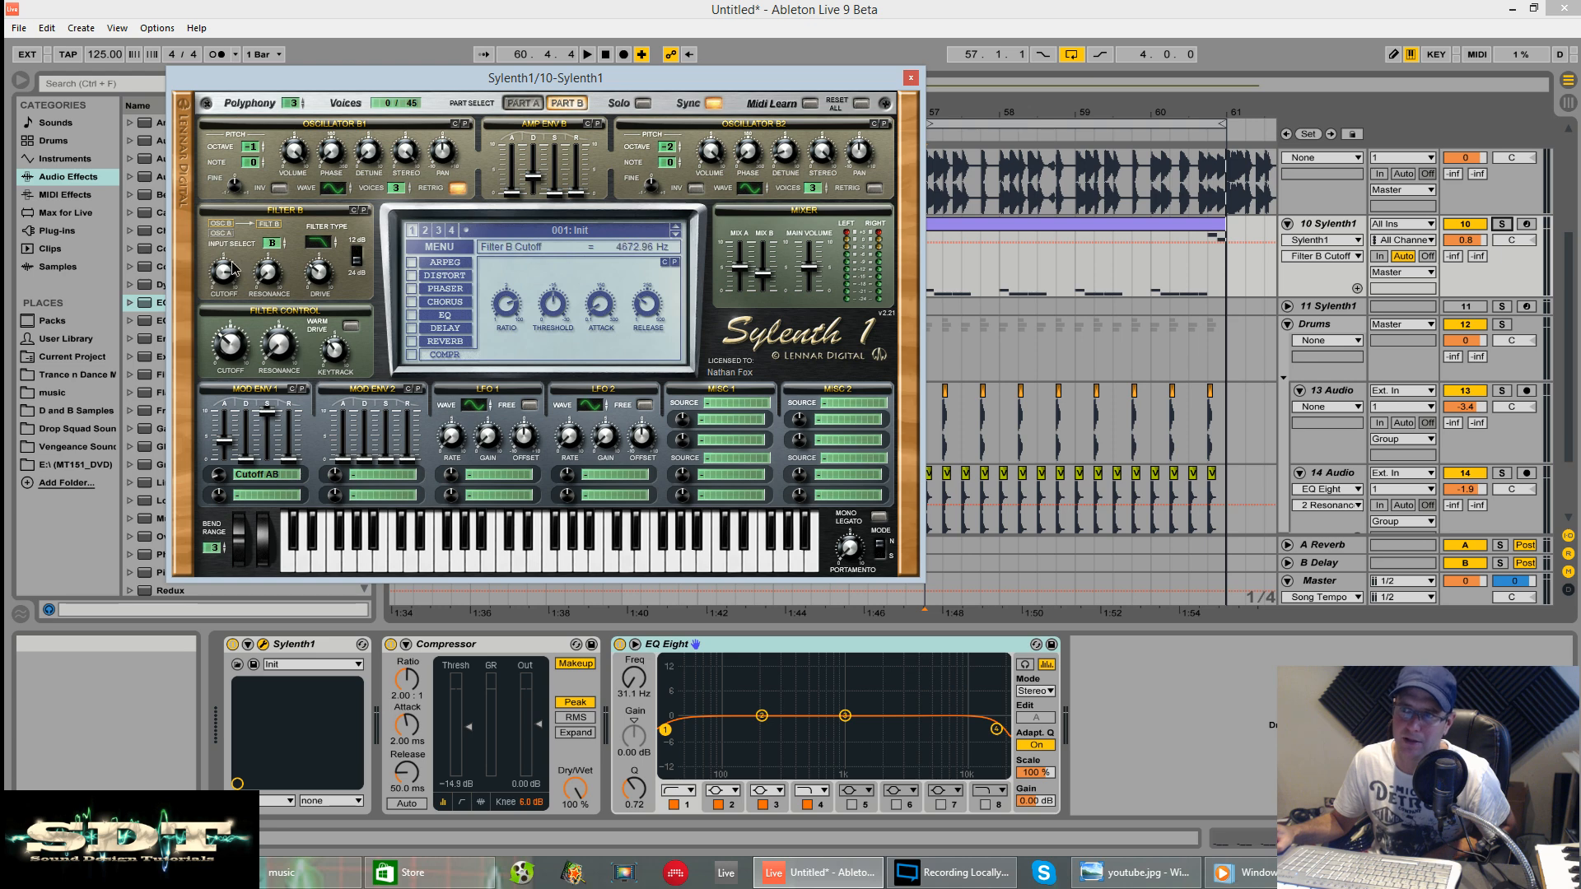
pyautogui.moveTo(229, 268); pyautogui.dragTo(227, 260)
# Step: Play the loop and adjust the volume of the 10 Sylenth1 track
pyautogui.press('space')
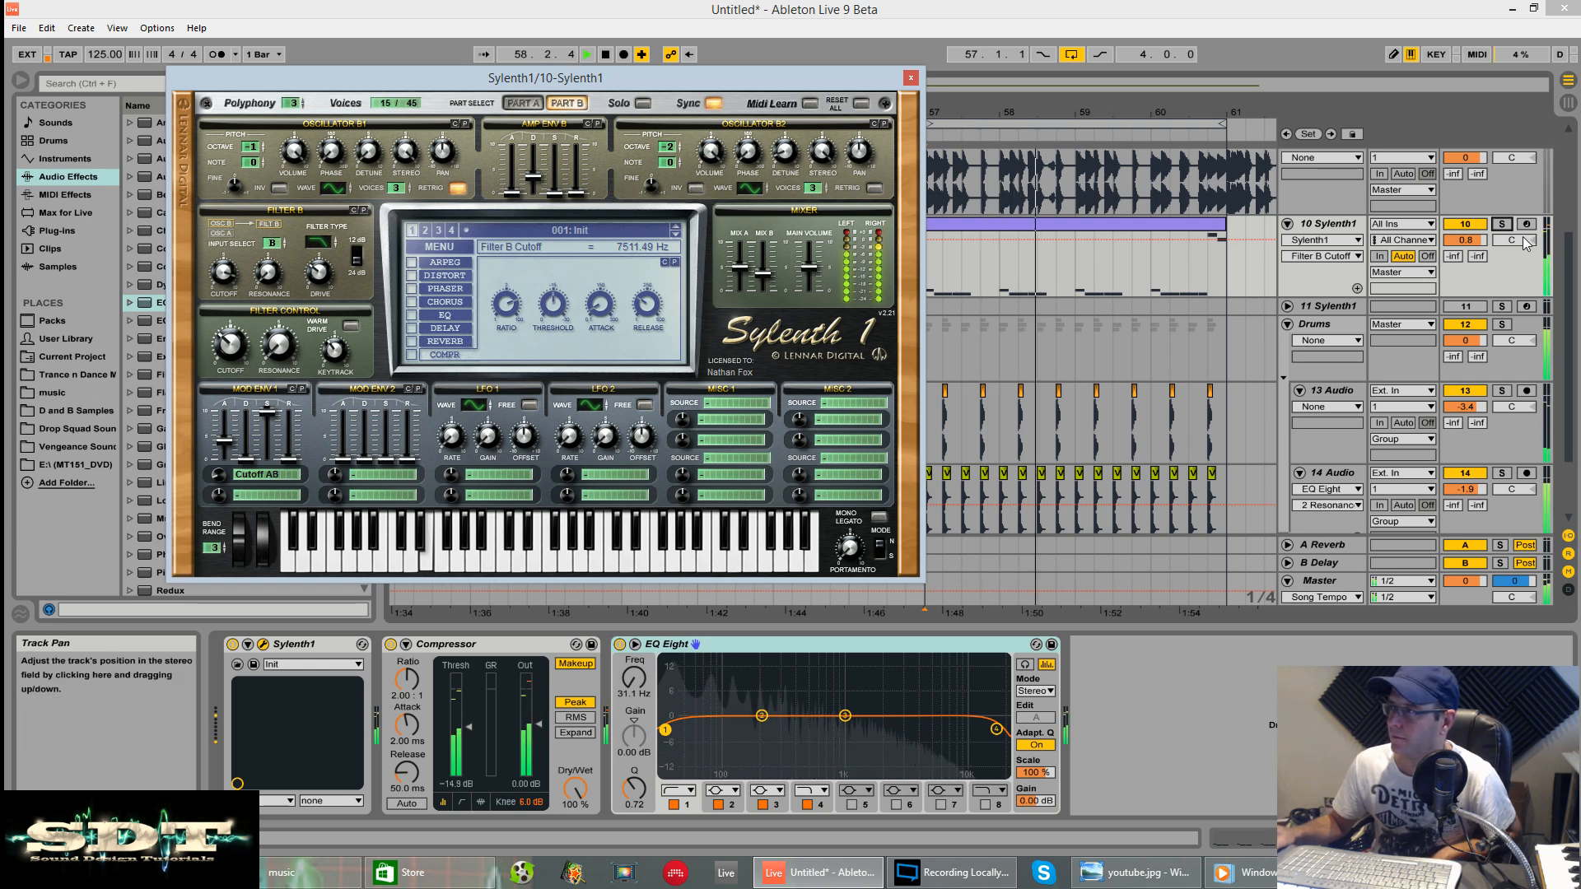
pyautogui.click(1458, 249)
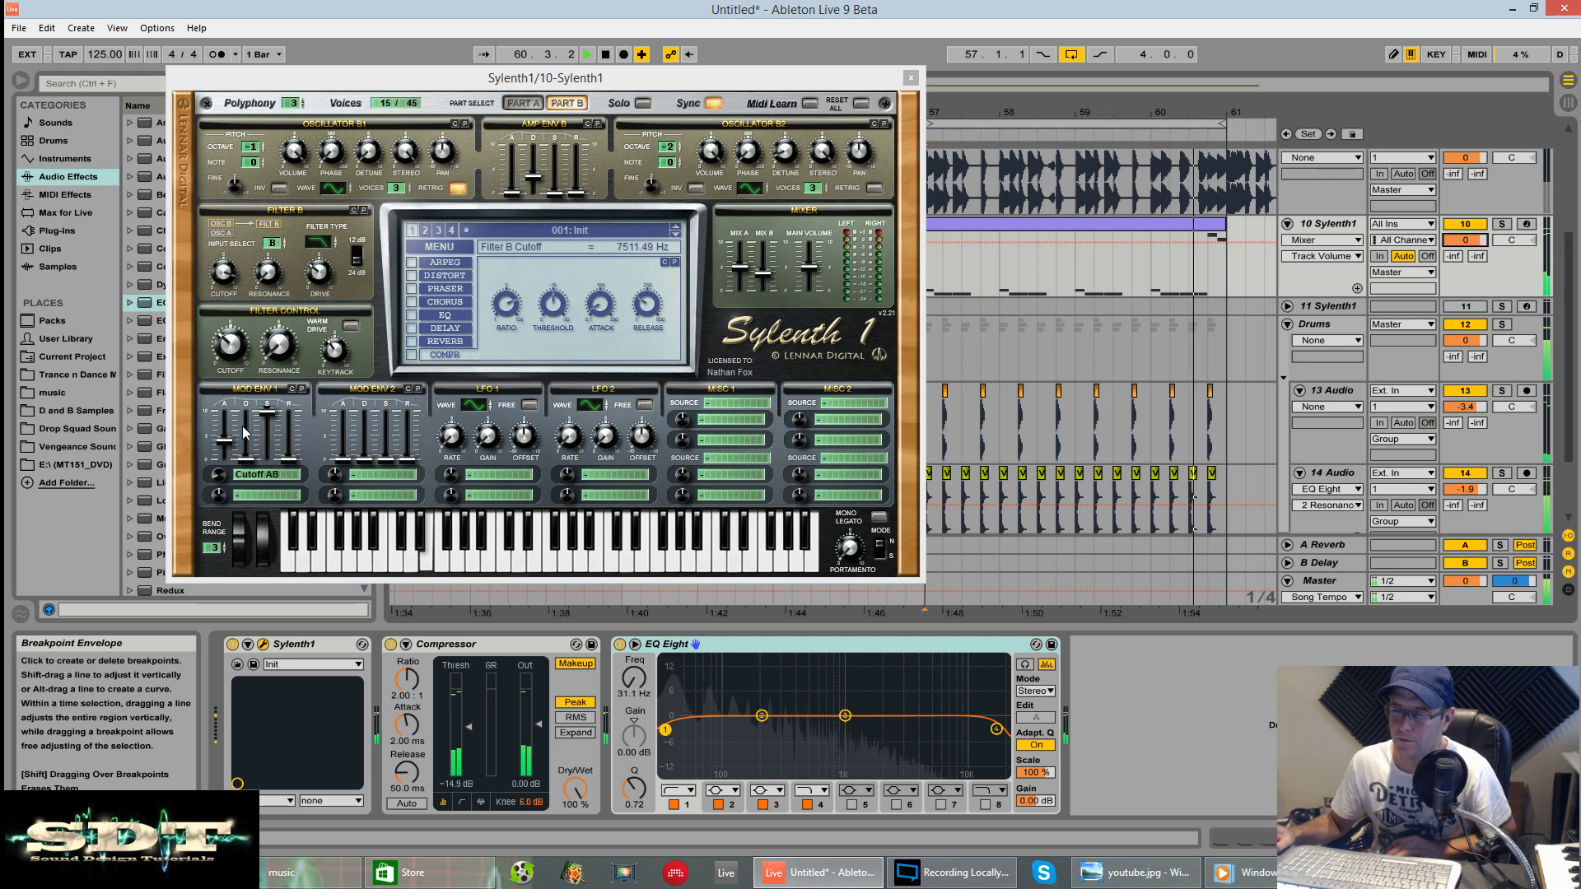
pyautogui.press('space')
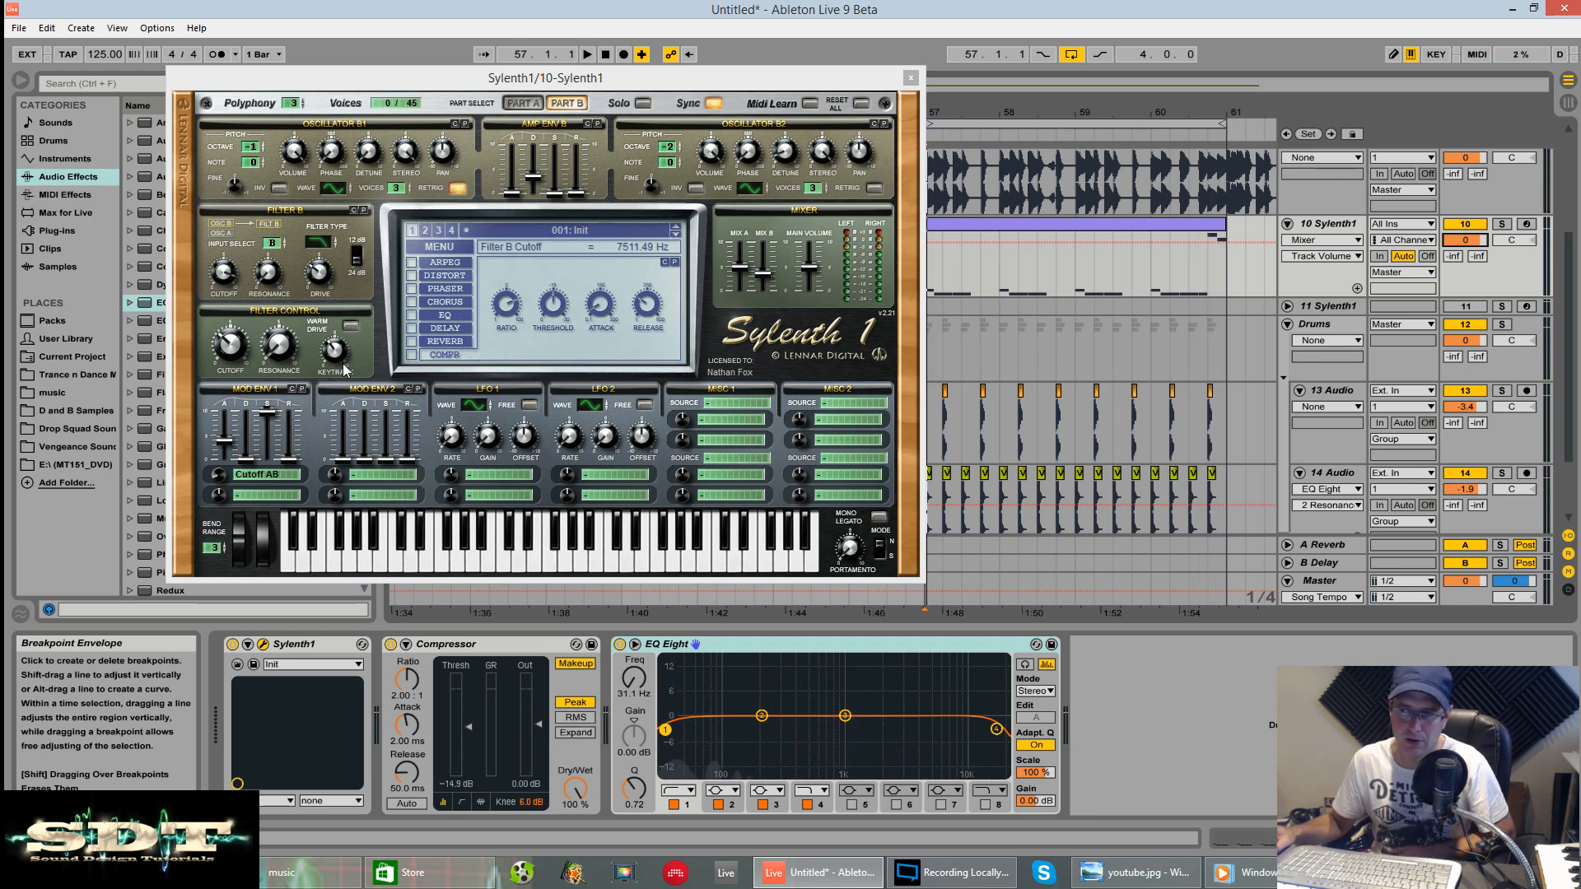
# Step: Set the filter control keytrack to 3.19 and switch to Part A while auditioning the loop
pyautogui.click(336, 359)
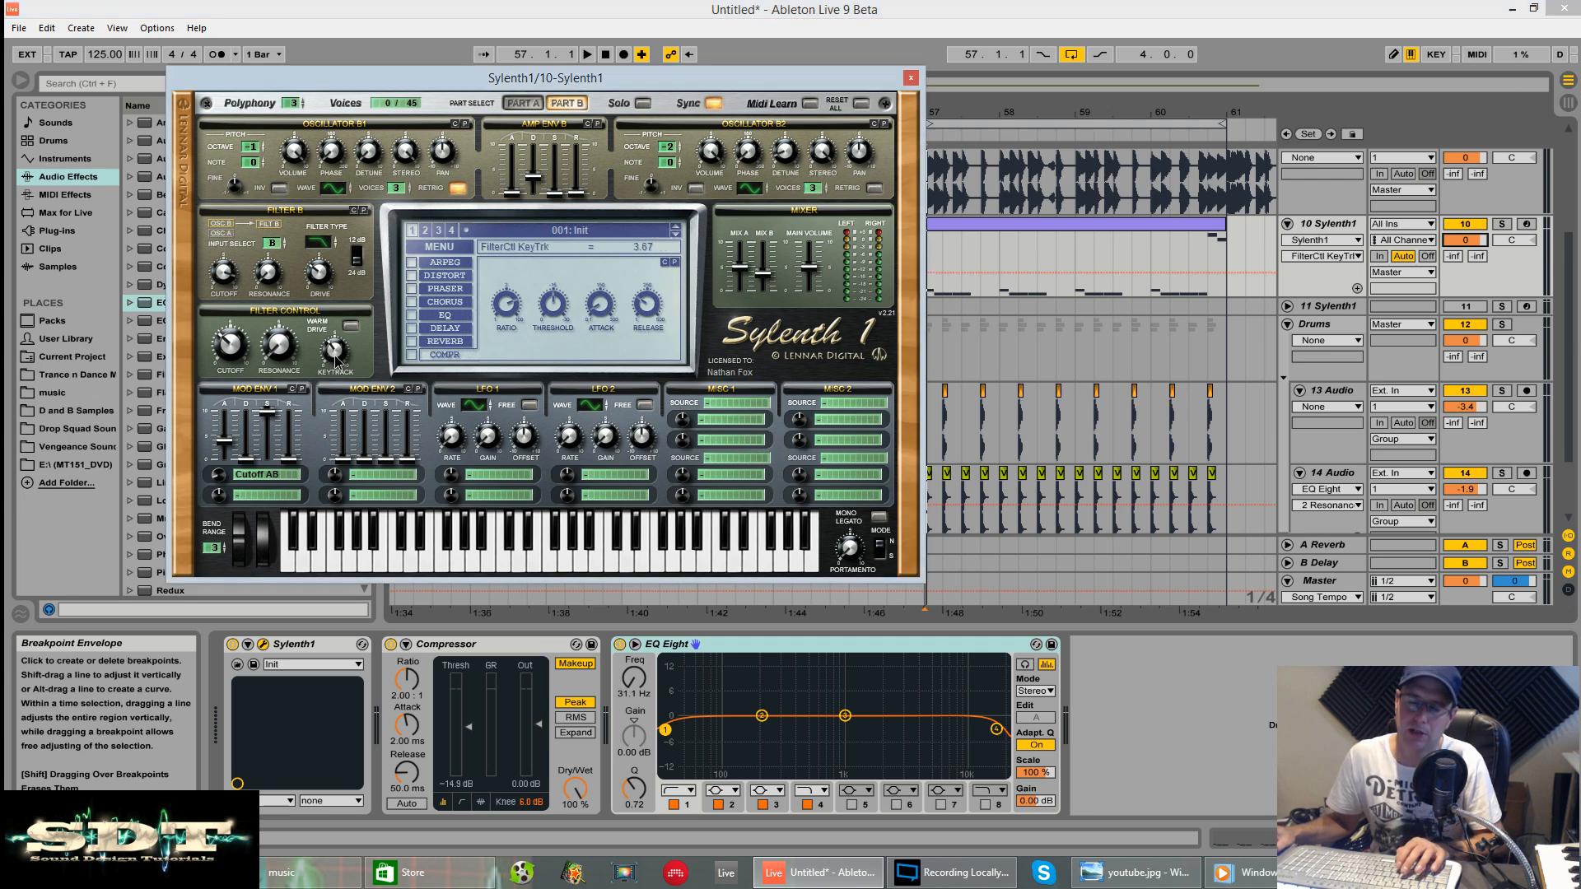
pyautogui.press('space')
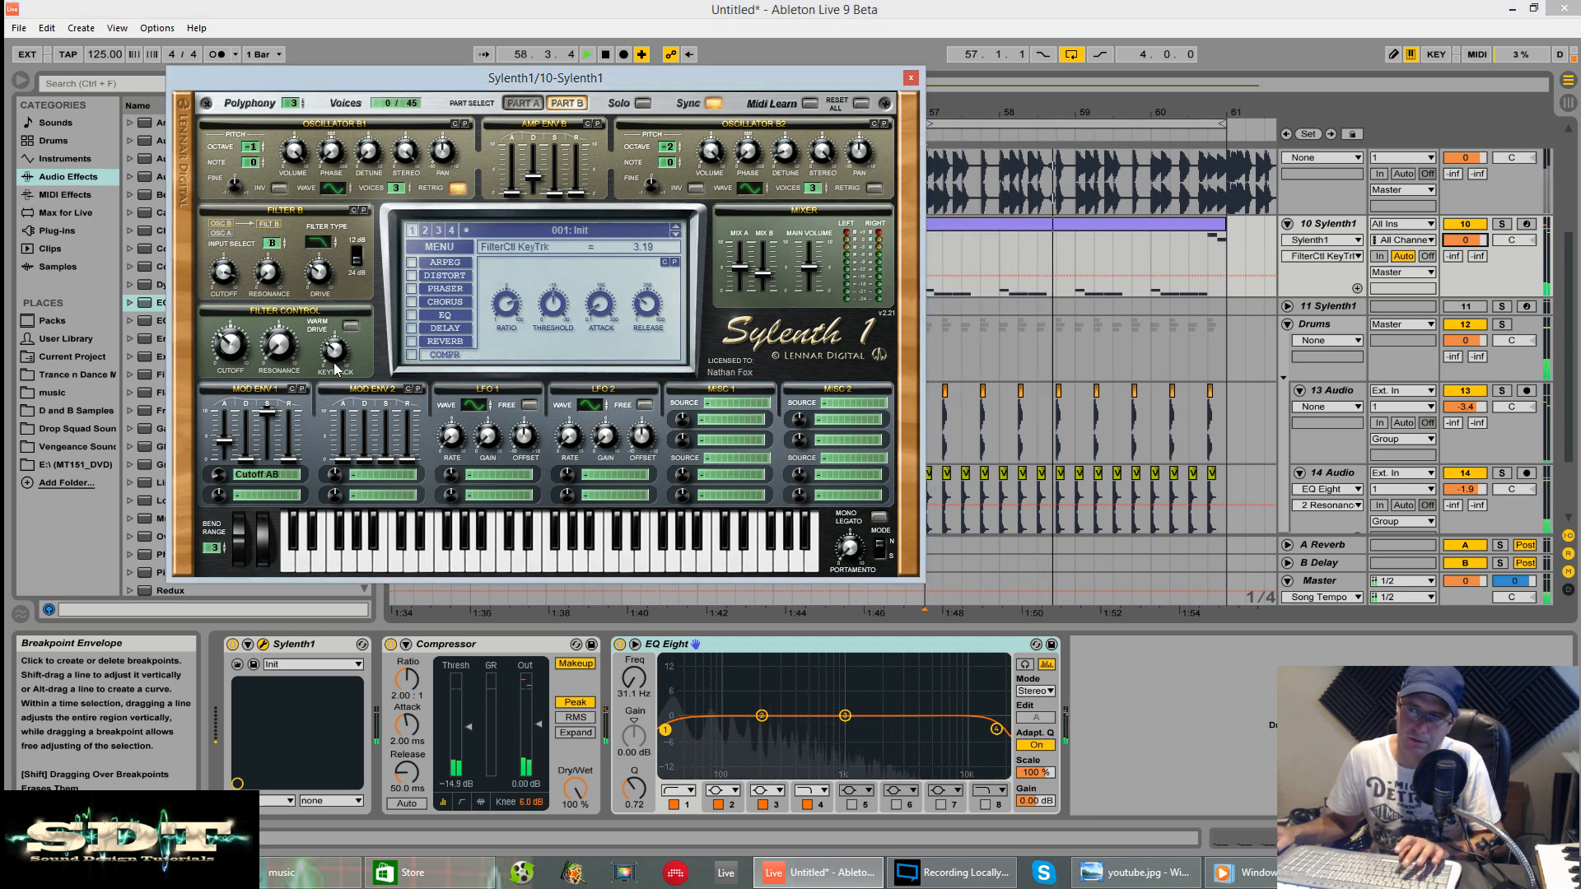
pyautogui.click(522, 103)
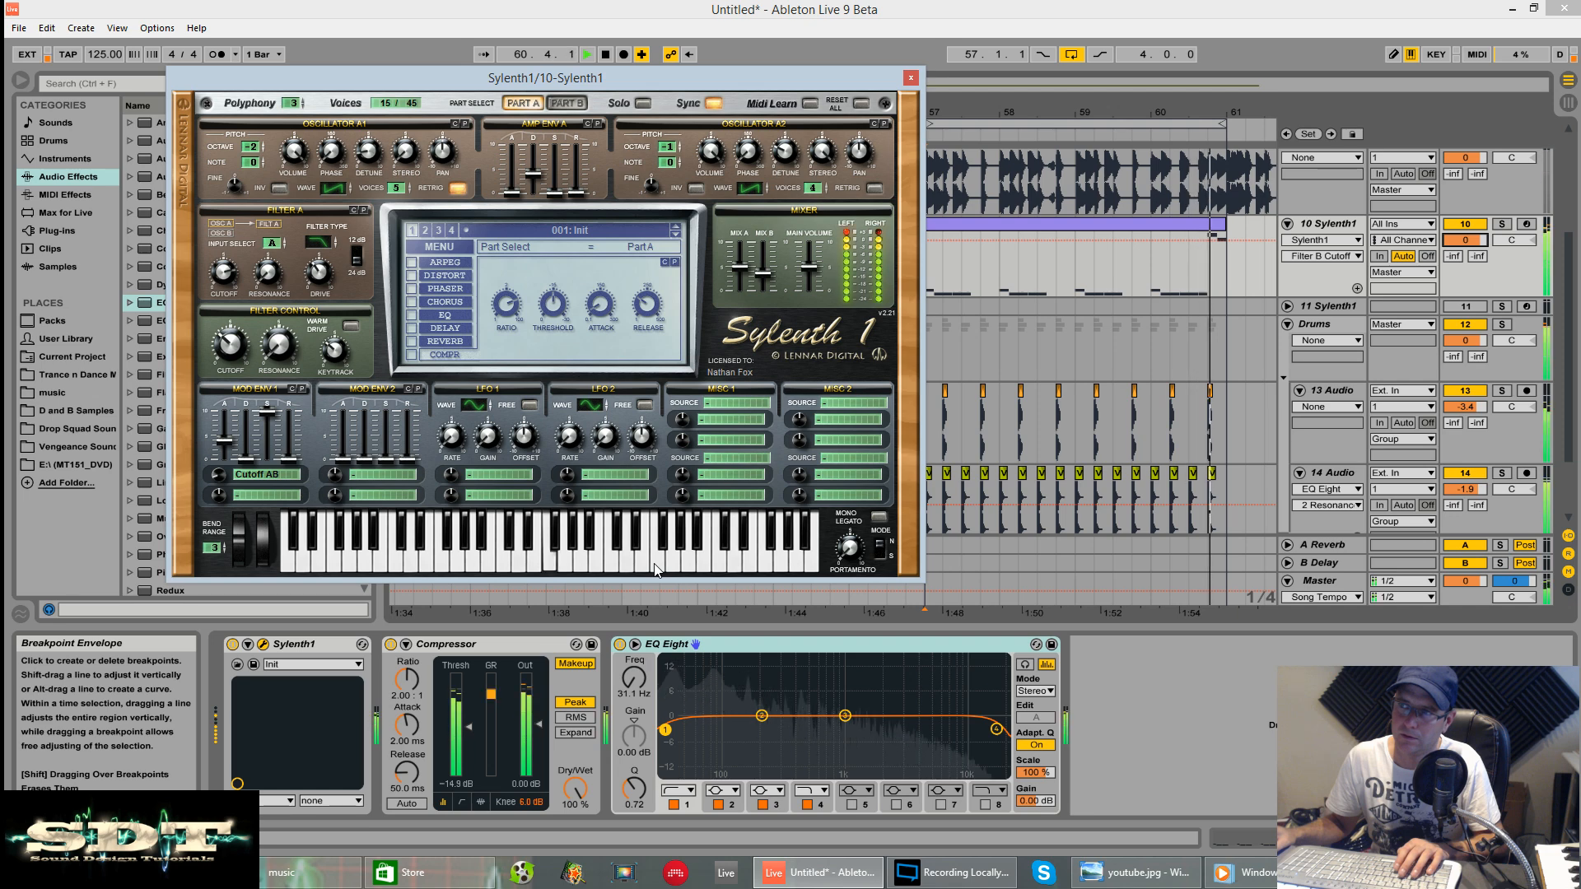
pyautogui.press('space')
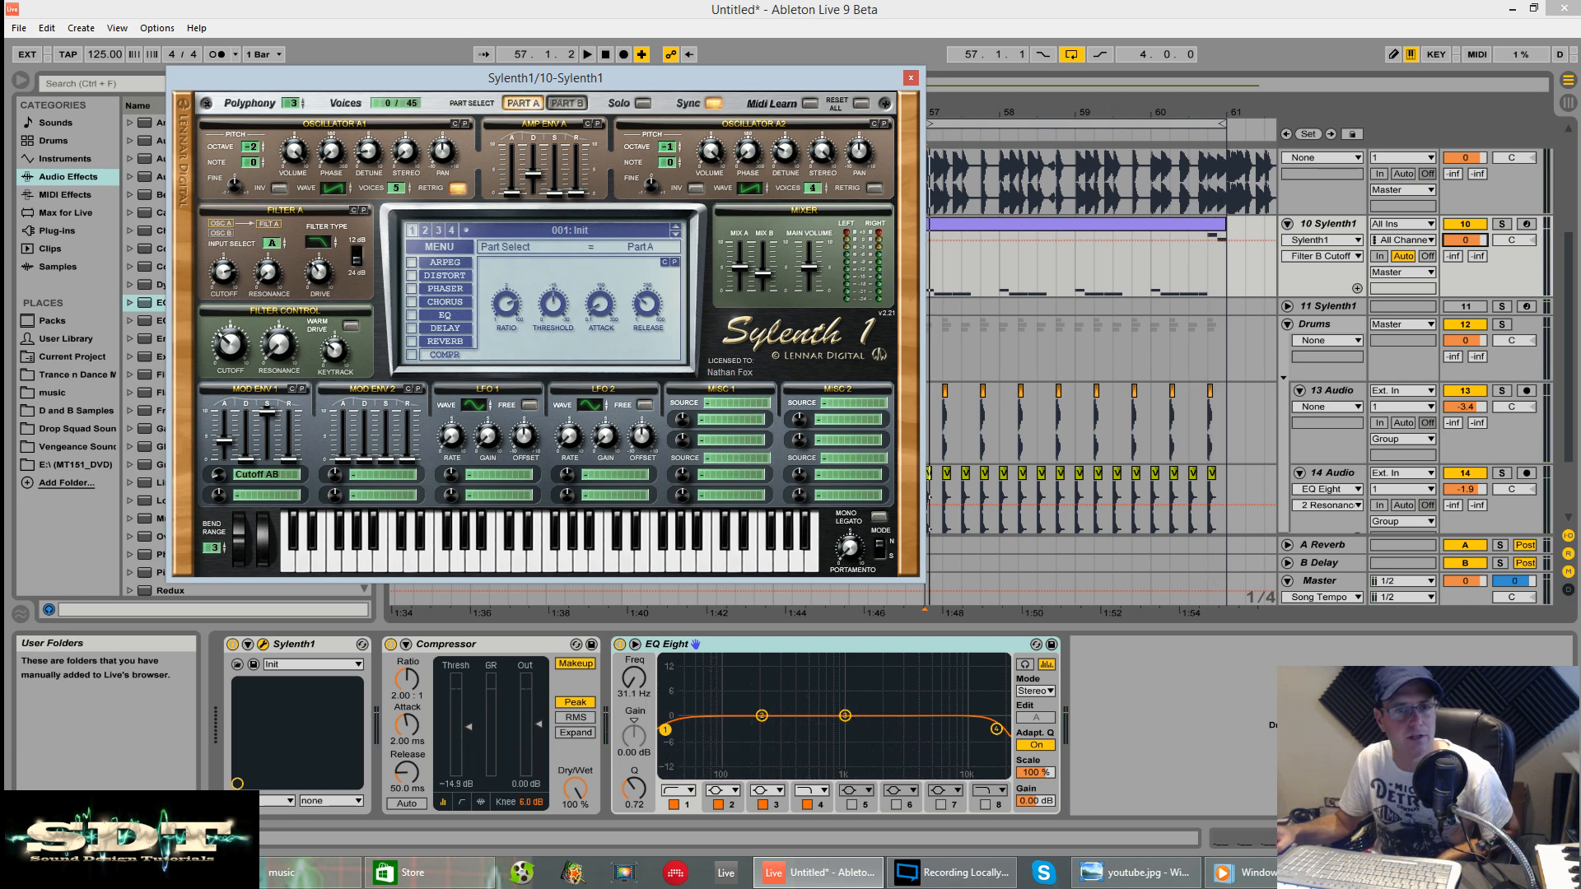